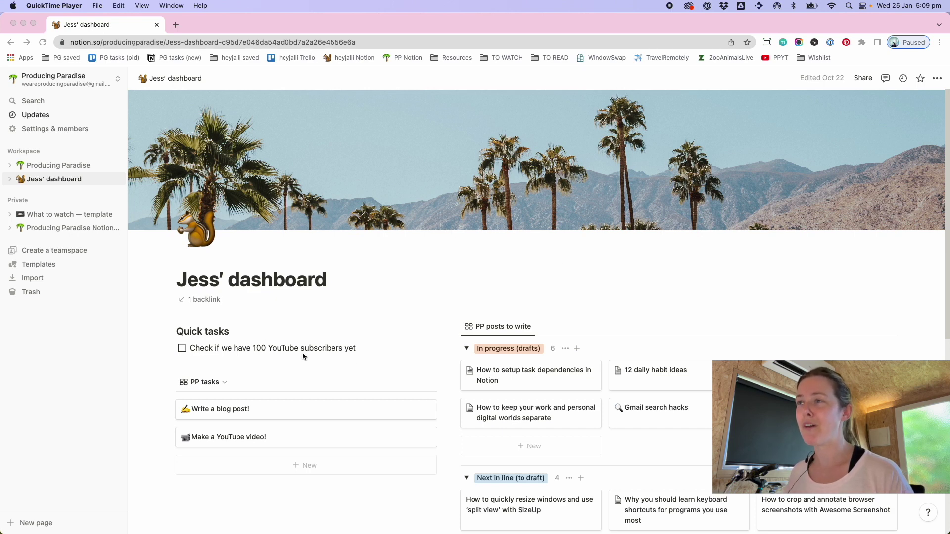
- Create a private page titled 'New project' holding a timeline on a new database
{"action": "left_click", "coordinate": [351, 355]}
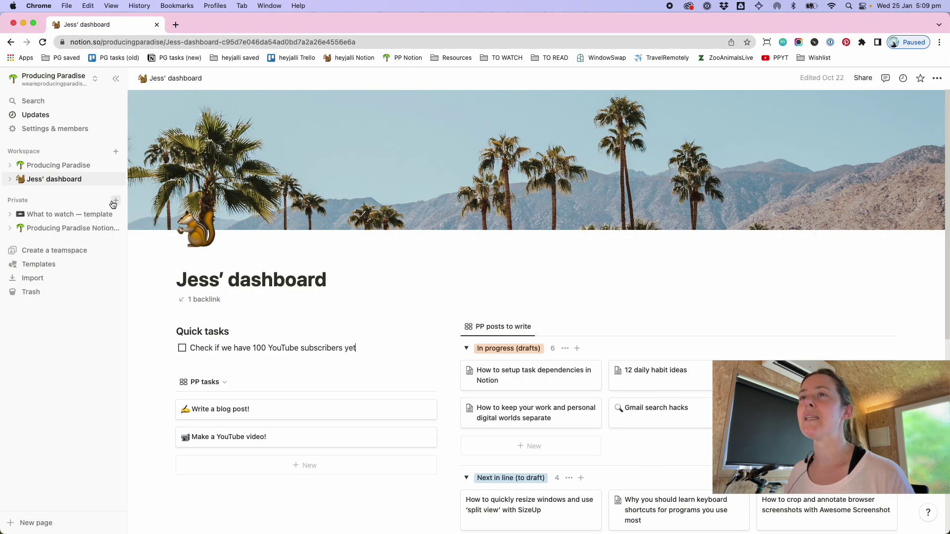
{"action": "left_click", "coordinate": [115, 201]}
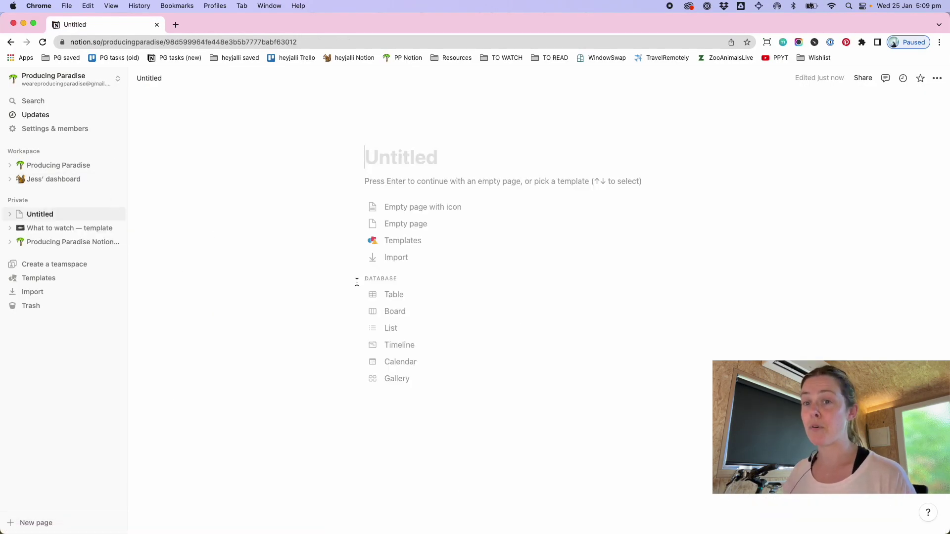
{"action": "type", "text": "New project"}
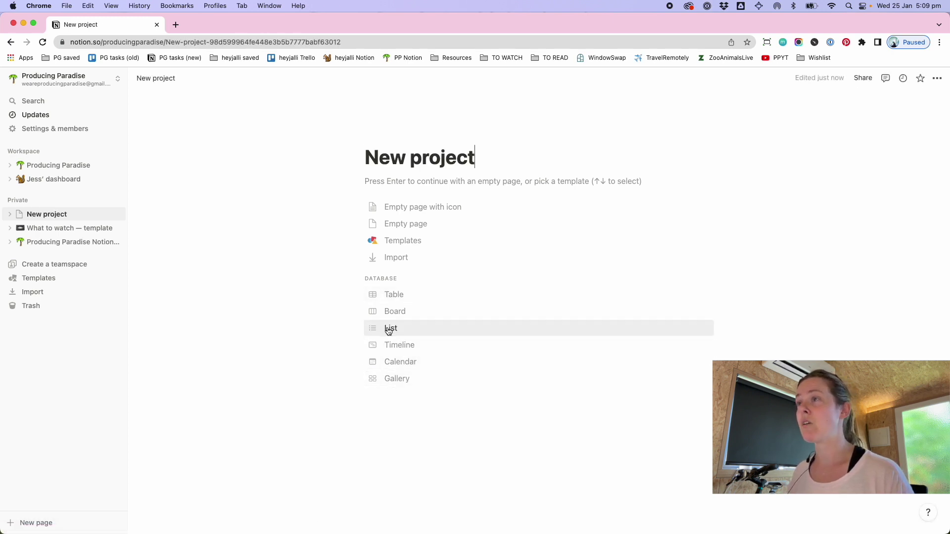
{"action": "left_click", "coordinate": [394, 345]}
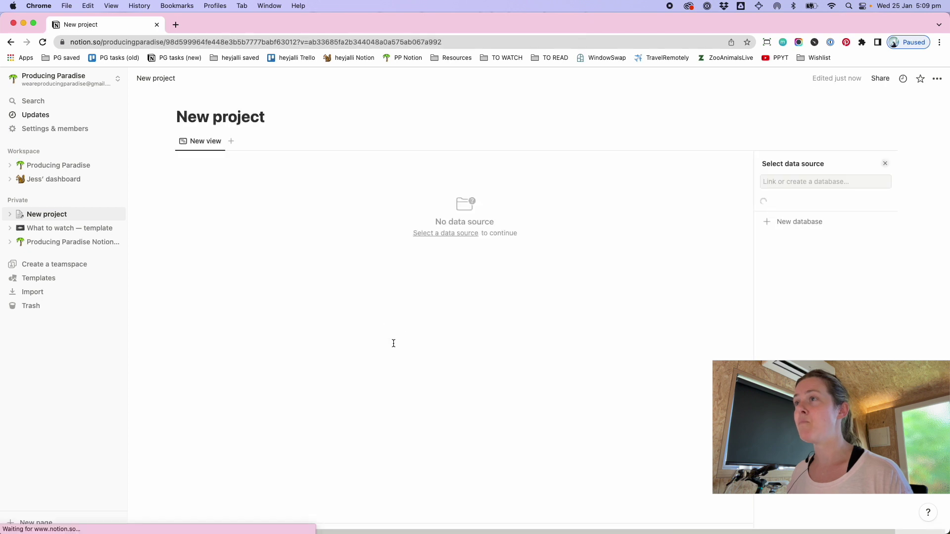
{"action": "left_click", "coordinate": [117, 79]}
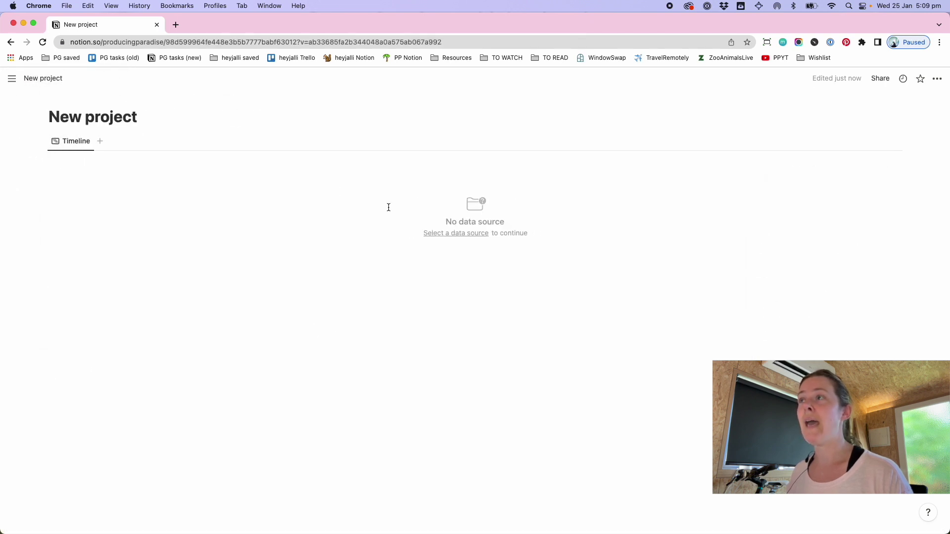
{"action": "left_click", "coordinate": [444, 232]}
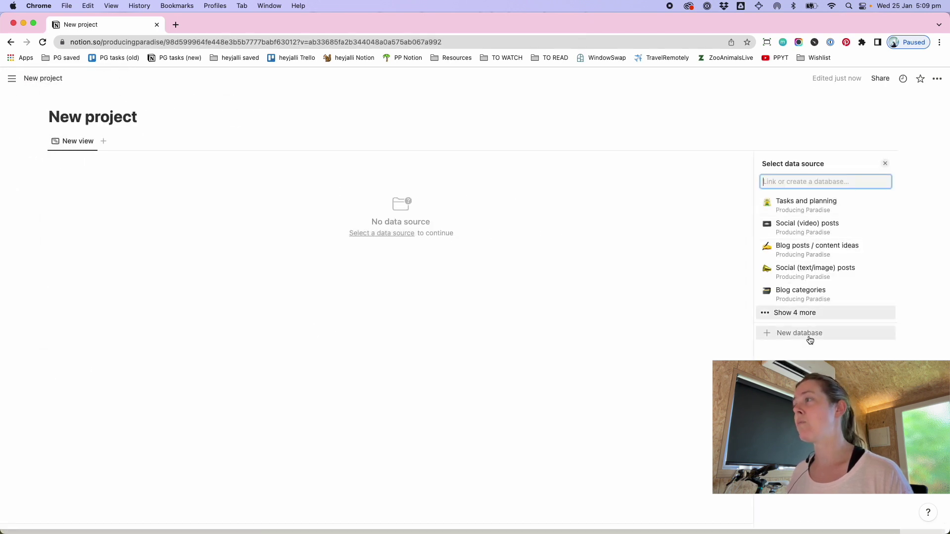
{"action": "left_click", "coordinate": [804, 337]}
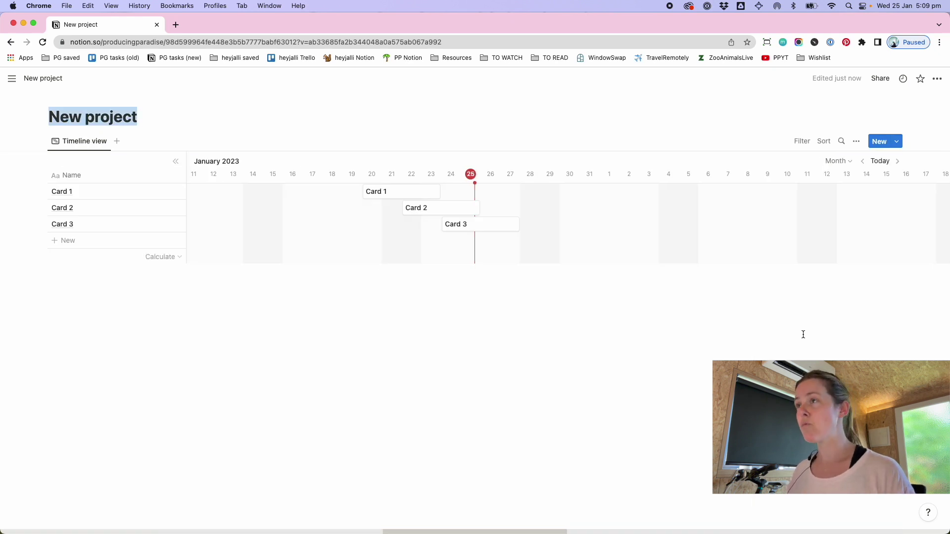
- Set the nail-polish emoji as the page icon
{"action": "left_click", "coordinate": [71, 101]}
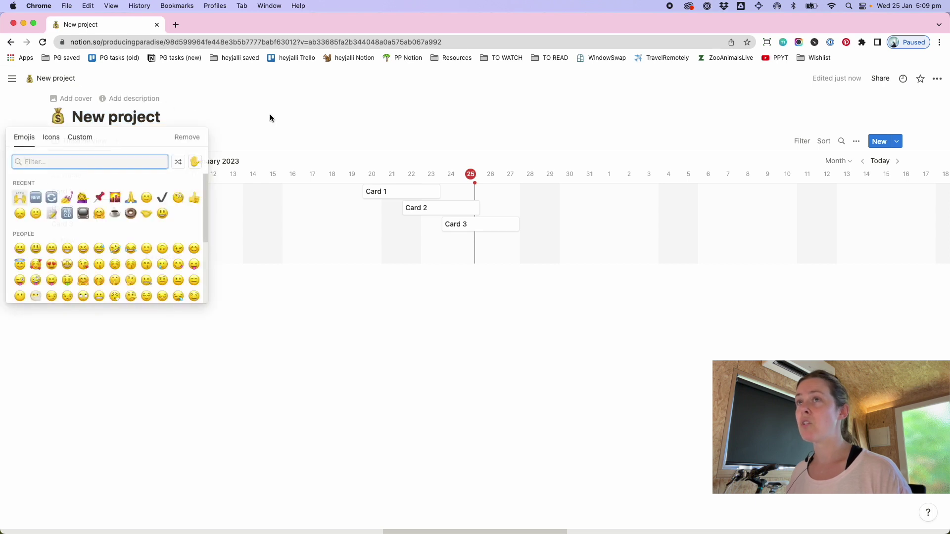
{"action": "right_click", "coordinate": [68, 197]}
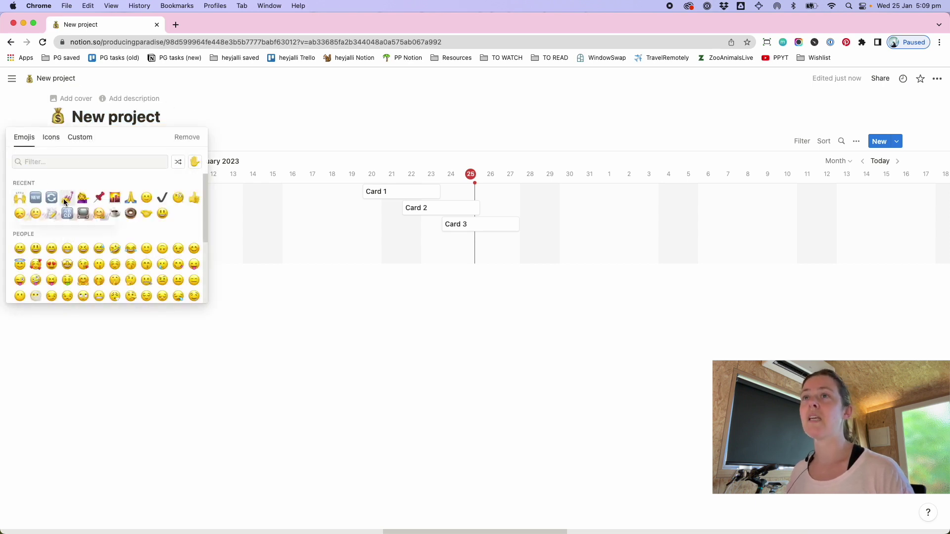
{"action": "left_click", "coordinate": [24, 219]}
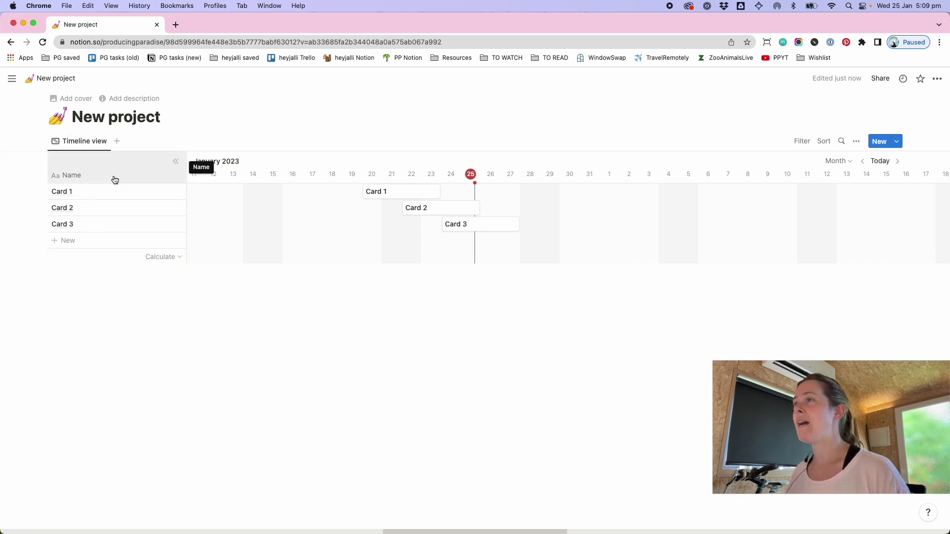
- Rename Card 1 to 'Phase one: setup', dated February 1–28, 2023
{"action": "left_click", "coordinate": [377, 192]}
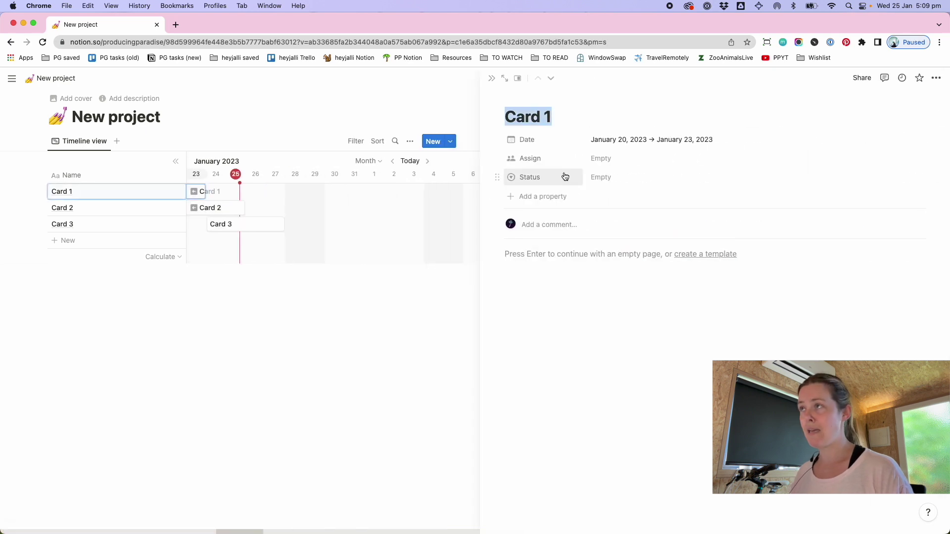
{"action": "type", "text": "Phase one: setup"}
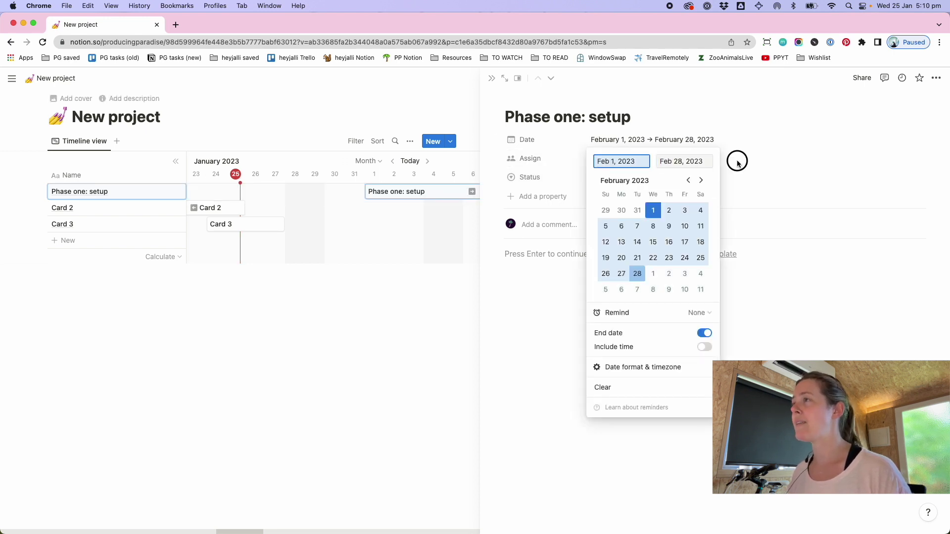
{"action": "left_click", "coordinate": [737, 163]}
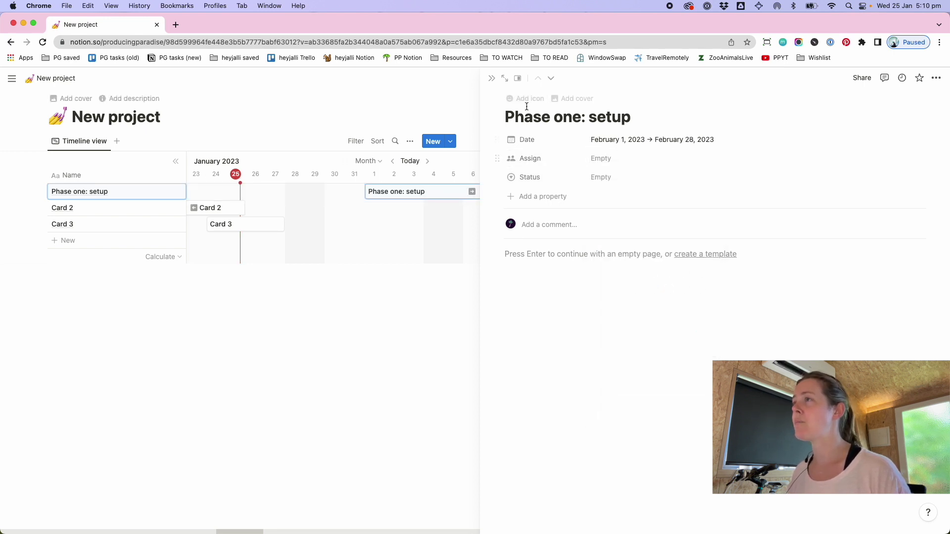
{"action": "left_click", "coordinate": [491, 79]}
- Rename Card 2 to 'Phase two: design the thing' with dates March 1–14, 2023
{"action": "left_click", "coordinate": [420, 209]}
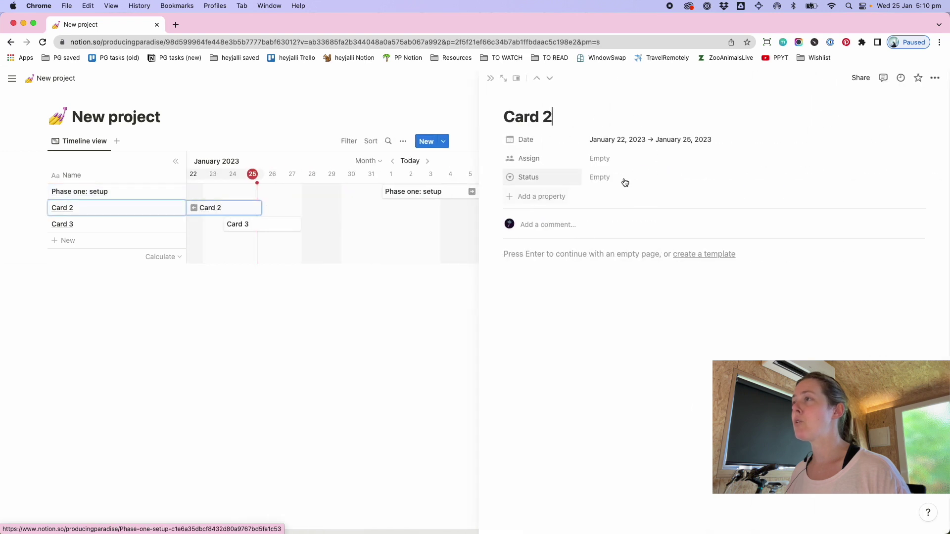
{"action": "triple_click", "coordinate": [579, 120]}
{"action": "type", "text": "Phase two: design"}
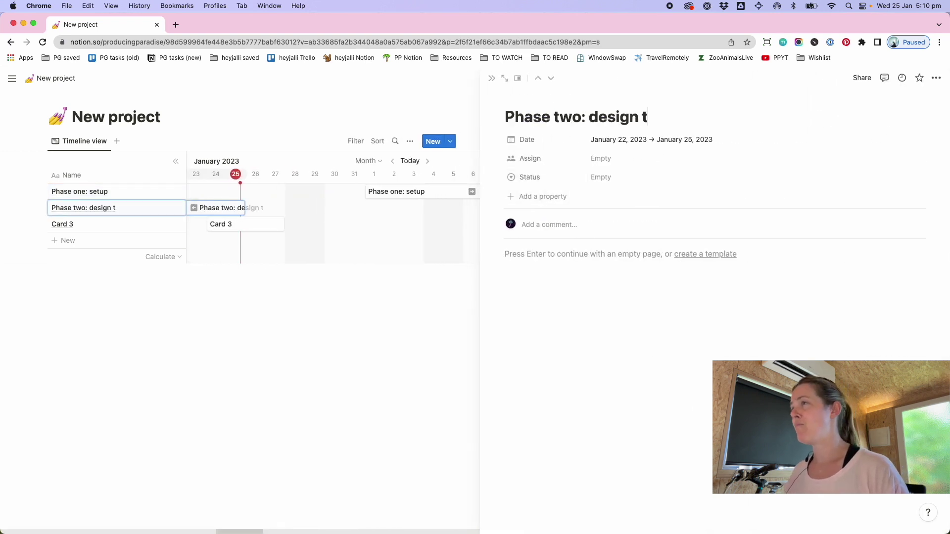
{"action": "left_click", "coordinate": [651, 140]}
{"action": "left_click", "coordinate": [638, 242]}
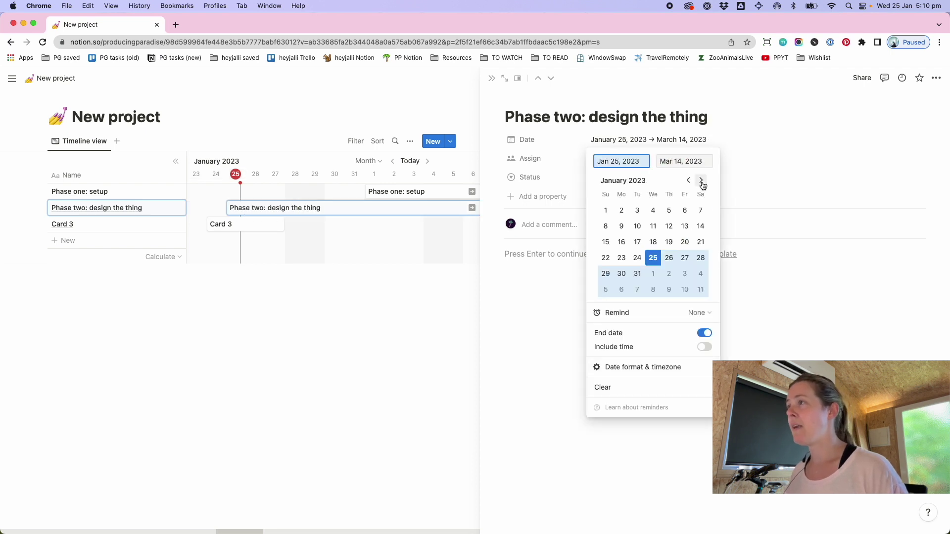
{"action": "left_click", "coordinate": [701, 181]}
{"action": "left_click", "coordinate": [701, 181]}
{"action": "left_click", "coordinate": [654, 210]}
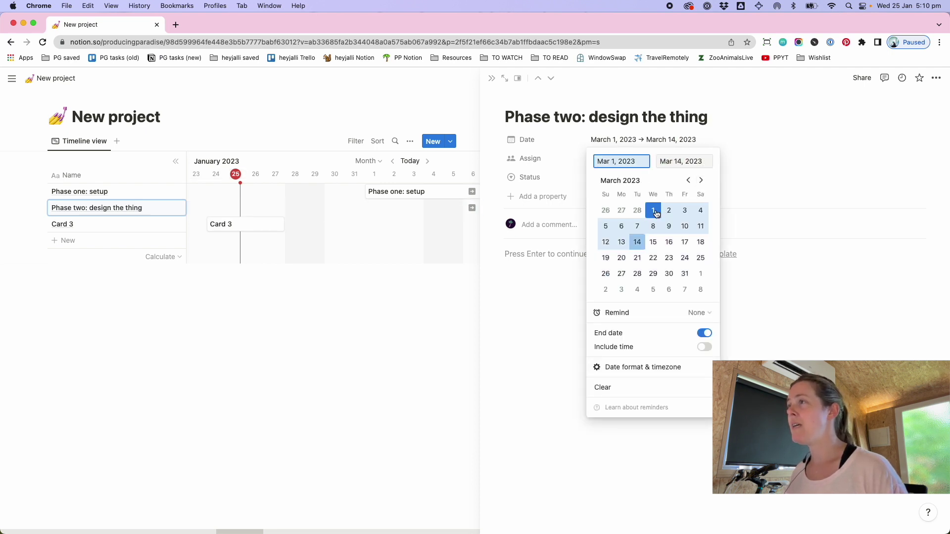
{"action": "left_click", "coordinate": [770, 162]}
{"action": "left_click", "coordinate": [492, 78]}
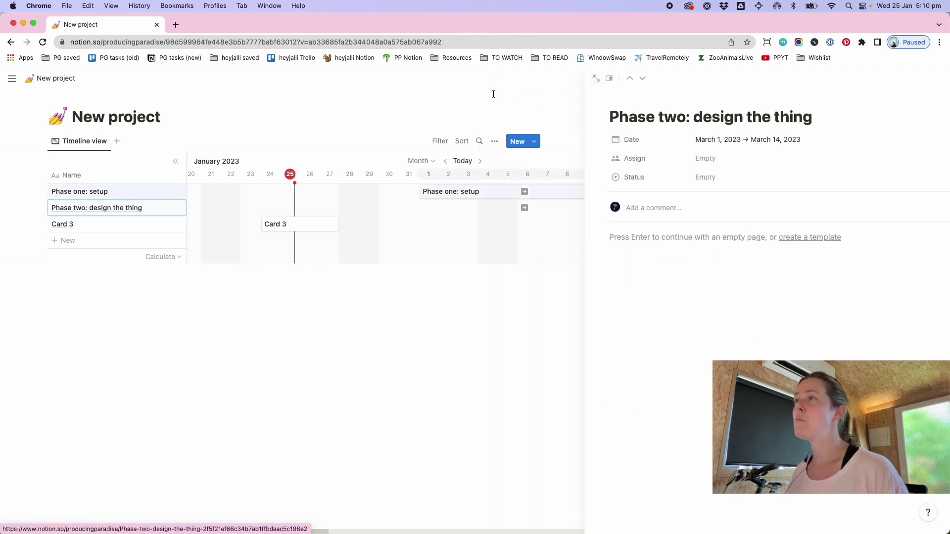
- Rename Card 3 to 'Phase 3: Implement the designs' with dates March 15–31, 2023
{"action": "left_click", "coordinate": [450, 228]}
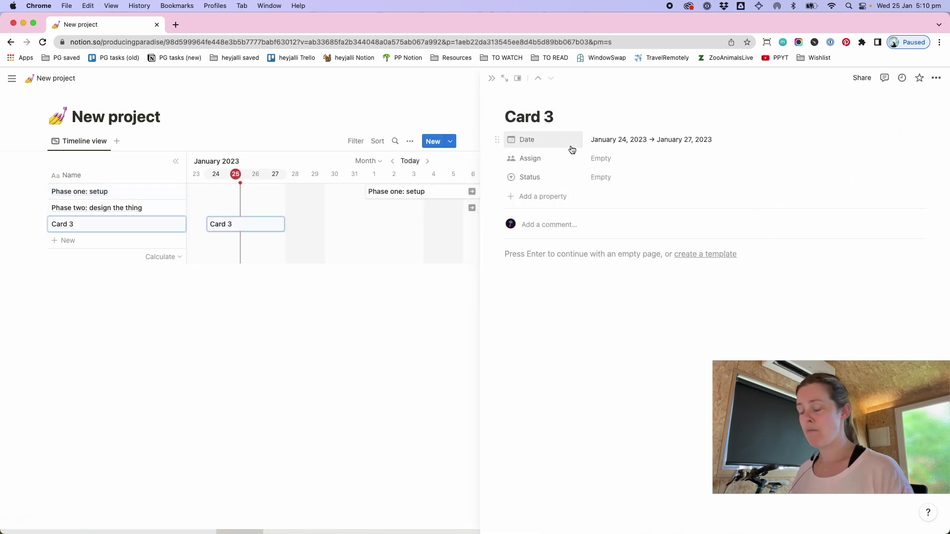
{"action": "key", "text": "super+a"}
{"action": "type", "text": "Phase"}
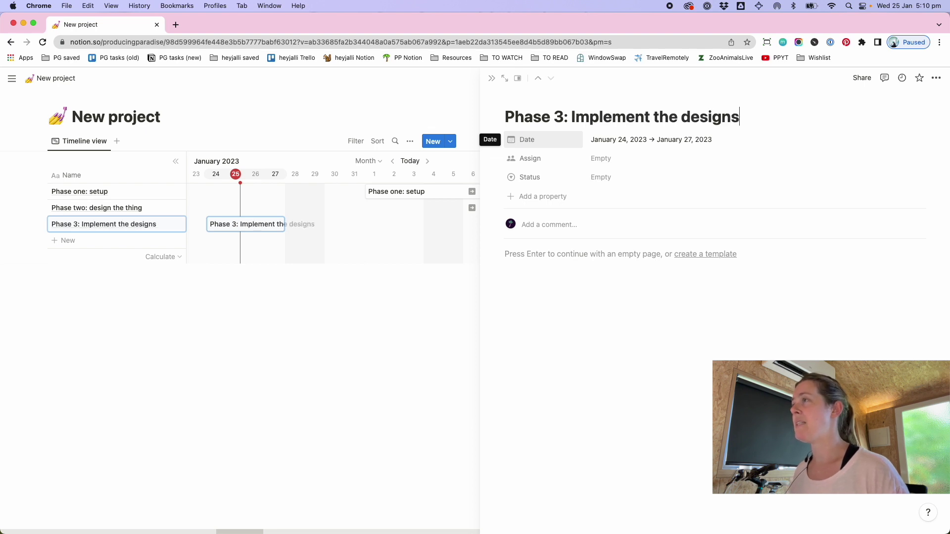
{"action": "left_click", "coordinate": [598, 144]}
{"action": "left_click", "coordinate": [670, 271]}
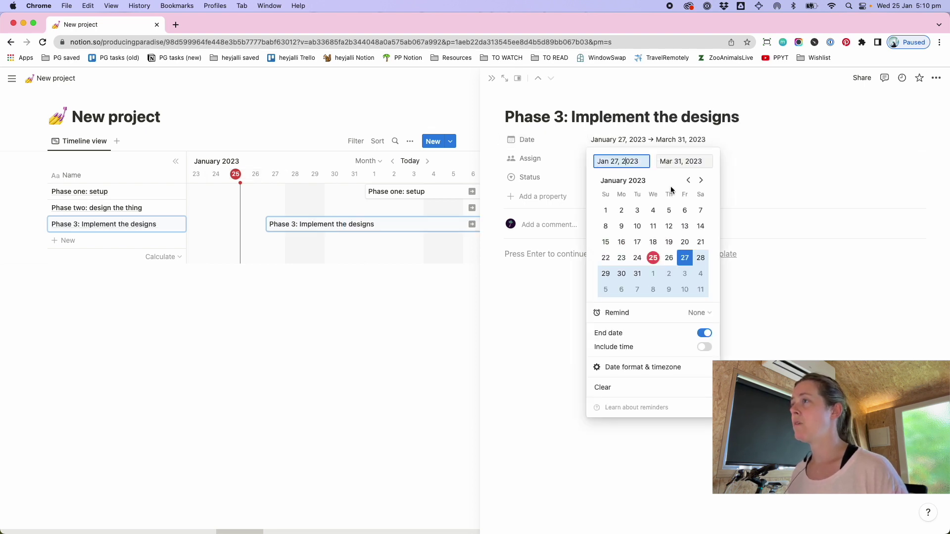
{"action": "left_click", "coordinate": [701, 181]}
{"action": "left_click", "coordinate": [700, 181]}
{"action": "left_click", "coordinate": [654, 243]}
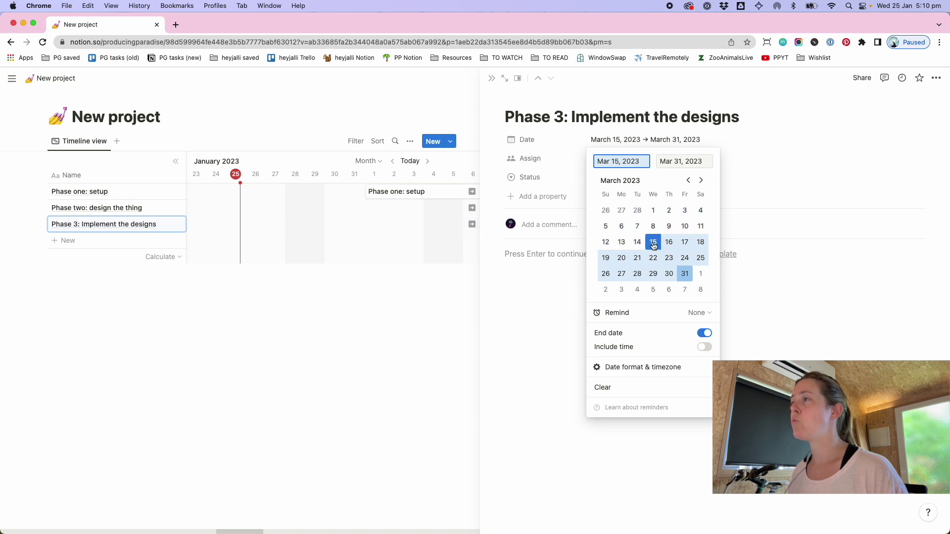
{"action": "left_click", "coordinate": [741, 173]}
{"action": "left_click", "coordinate": [487, 79]}
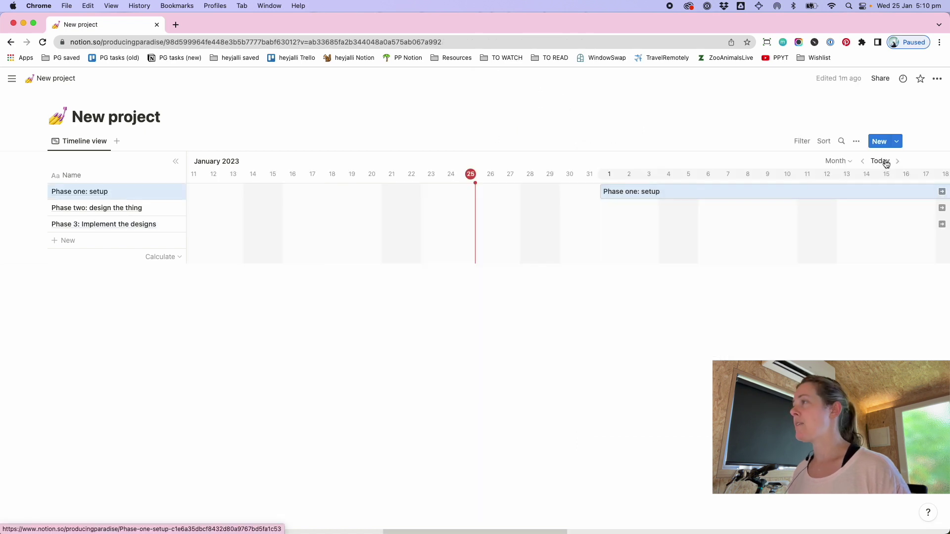
- Review the phases on the timeline and rename Phase 3 to 'Phase three: Implement the designs'
{"action": "left_click", "coordinate": [880, 161]}
{"action": "scroll", "coordinate": [582, 227], "scroll_direction": "right", "scroll_amount": 10}
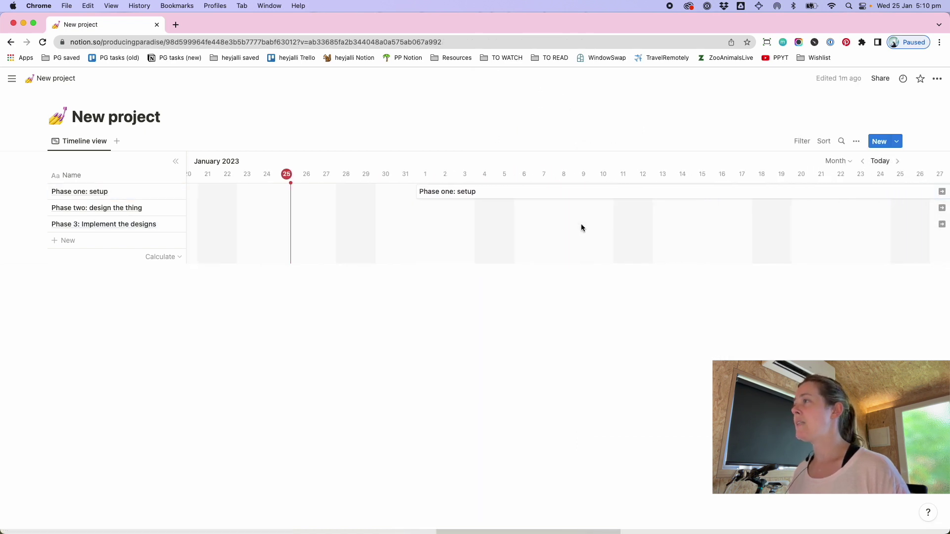
{"action": "scroll", "coordinate": [582, 227], "scroll_direction": "right", "scroll_amount": 5}
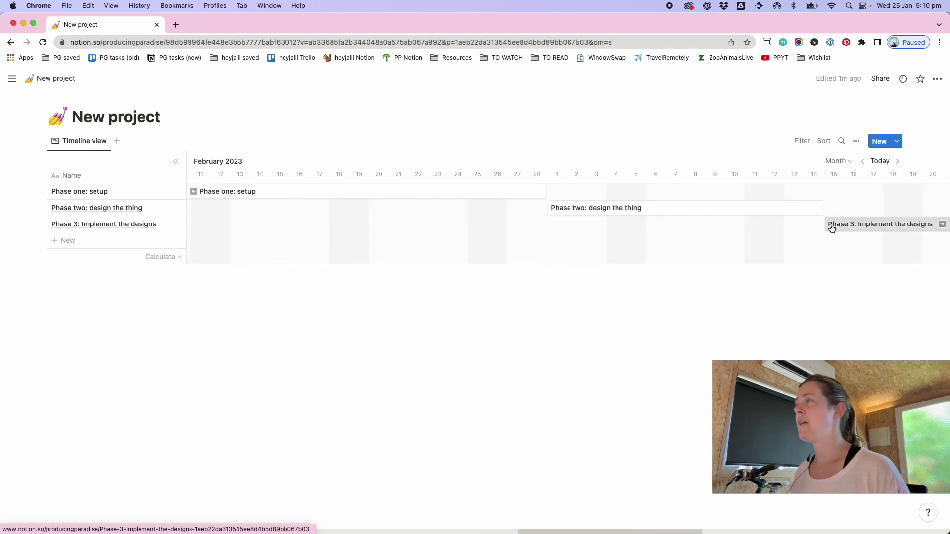
{"action": "left_click", "coordinate": [832, 224]}
{"action": "left_click", "coordinate": [564, 119]}
{"action": "key", "text": "BackSpace"}
{"action": "type", "text": "three"}
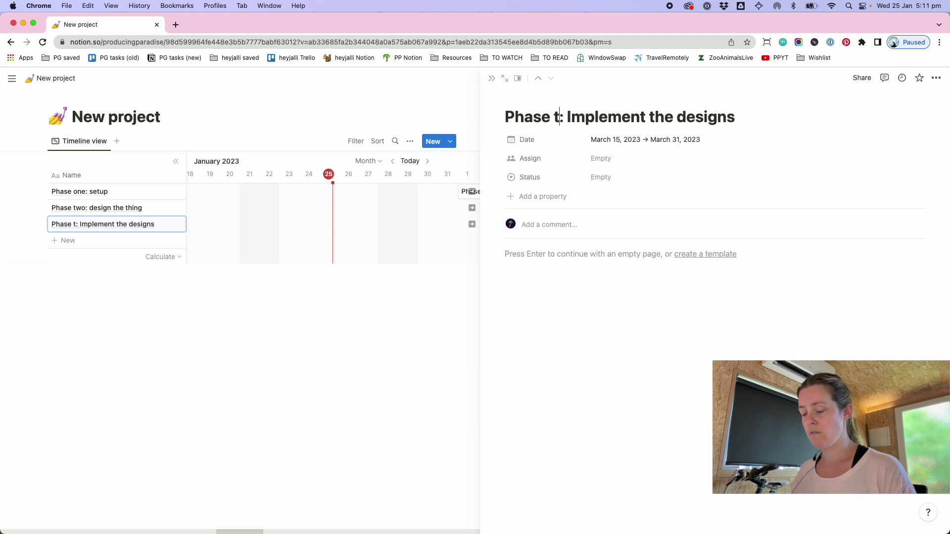
{"action": "left_click", "coordinate": [493, 79]}
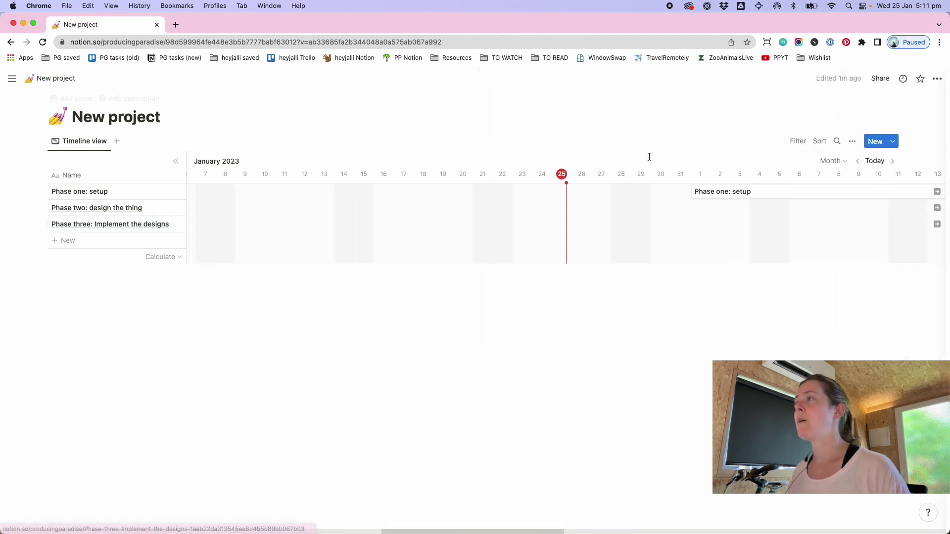
- Sort the timeline by Date ascending, hide the name table, and open the view settings
{"action": "left_click", "coordinate": [824, 141]}
{"action": "left_click", "coordinate": [789, 210]}
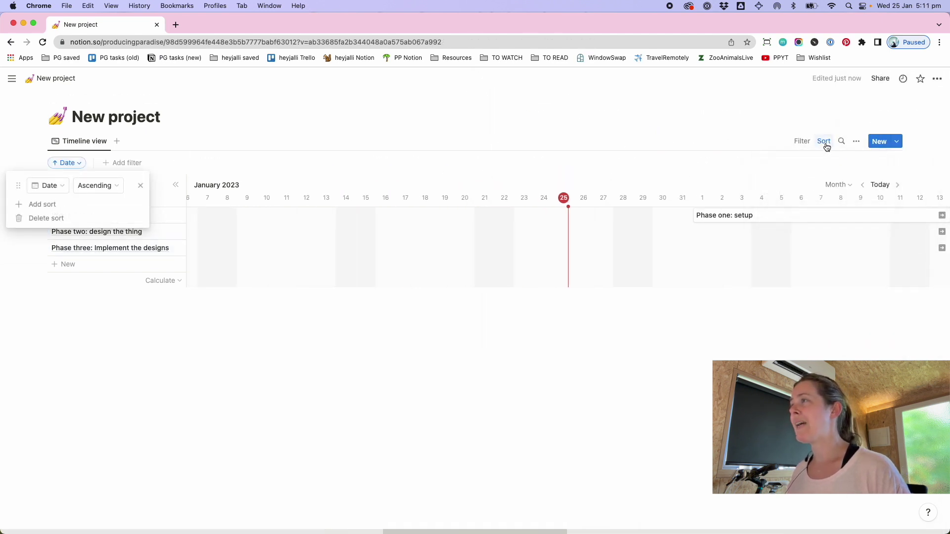
{"action": "left_click", "coordinate": [876, 187]}
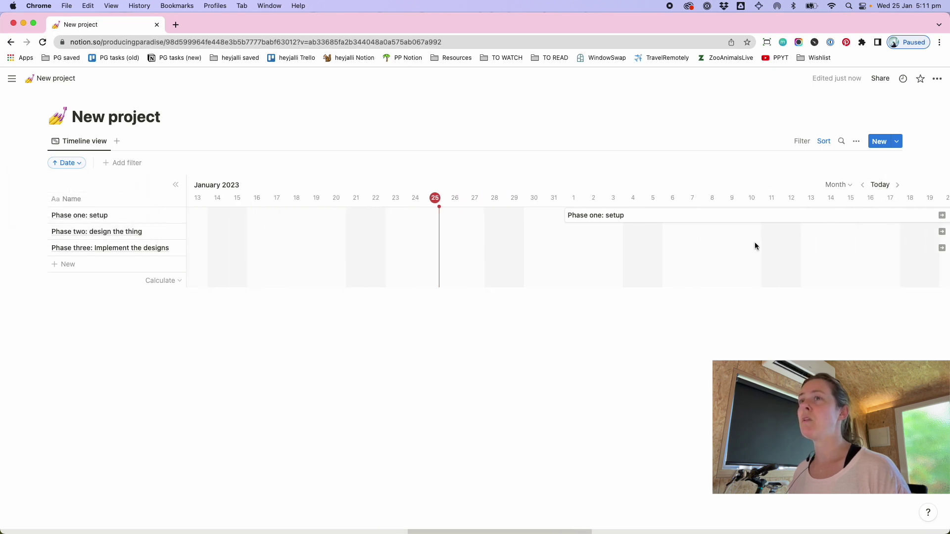
{"action": "left_click", "coordinate": [176, 187]}
{"action": "scroll", "coordinate": [420, 270], "scroll_direction": "right", "scroll_amount": 5}
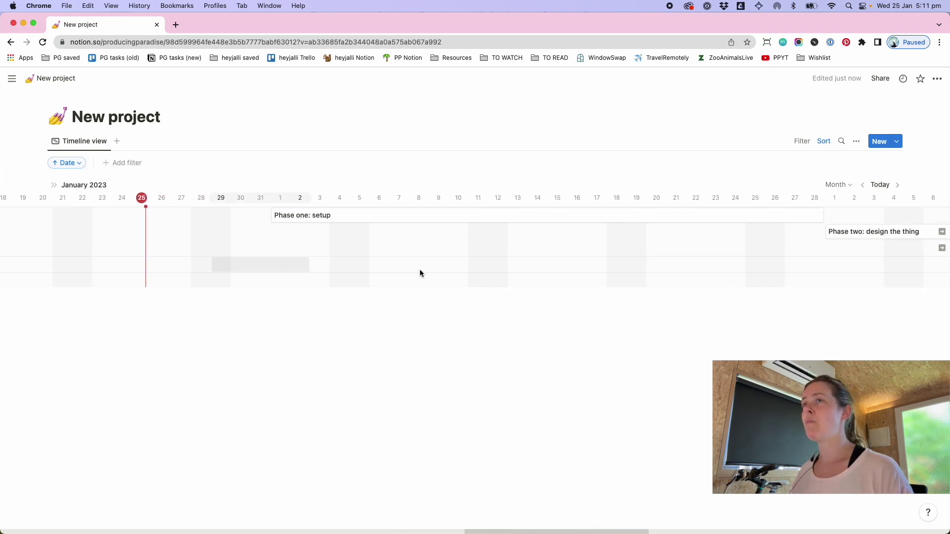
{"action": "scroll", "coordinate": [420, 270], "scroll_direction": "right", "scroll_amount": 3}
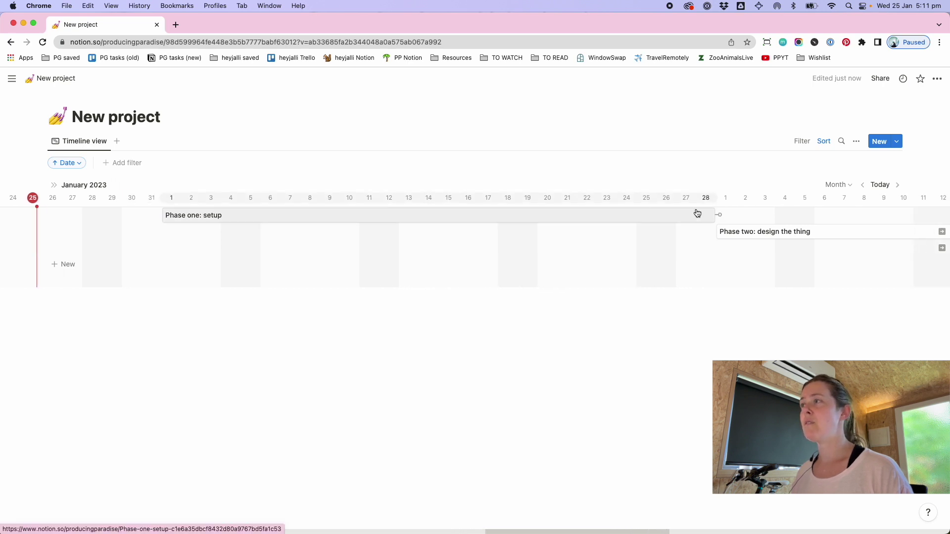
{"action": "scroll", "coordinate": [797, 259], "scroll_direction": "right", "scroll_amount": 4}
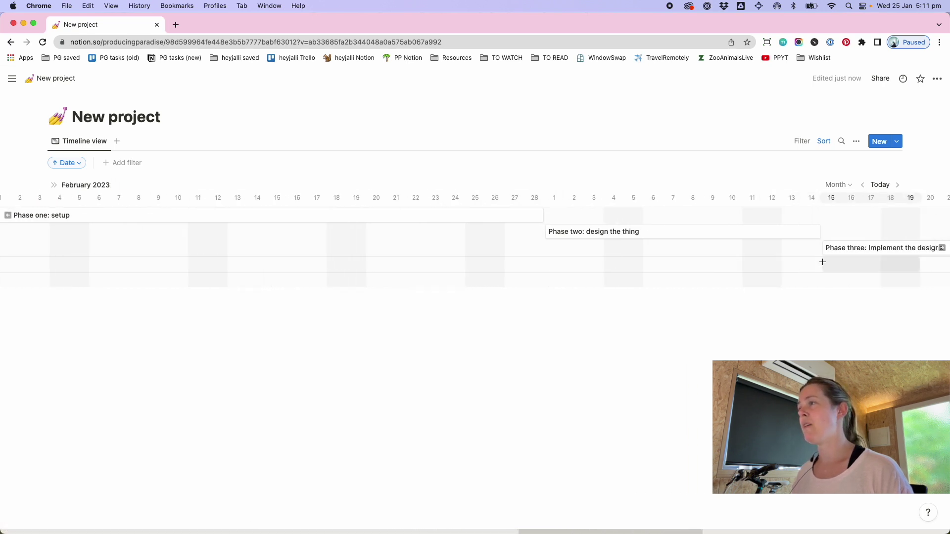
{"action": "scroll", "coordinate": [822, 260], "scroll_direction": "left", "scroll_amount": 3}
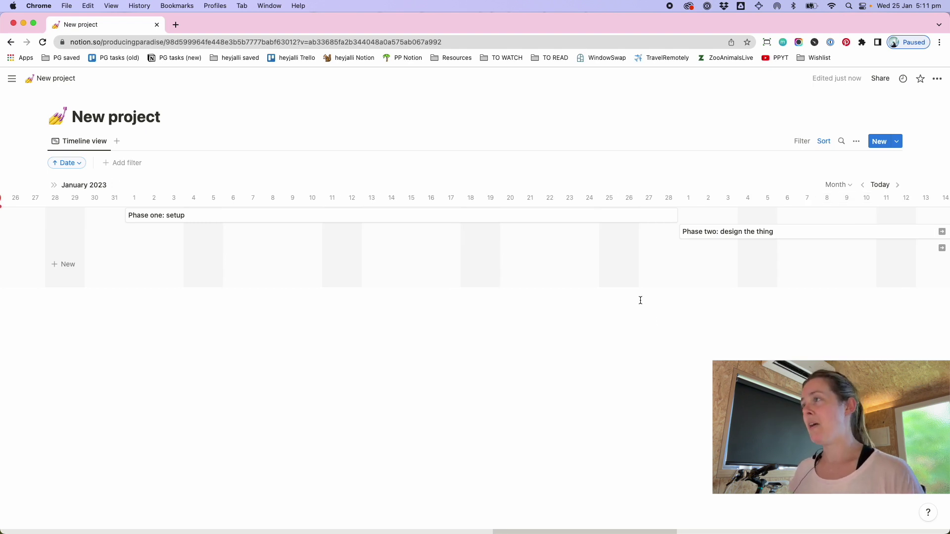
{"action": "left_click", "coordinate": [856, 142]}
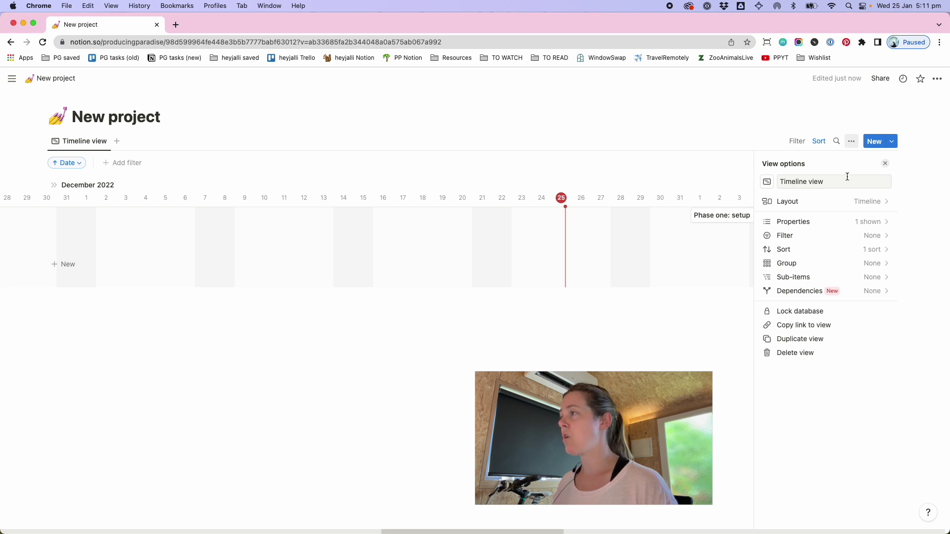
- Enable sub-items, creating the Sub-item and Parent item properties
{"action": "left_click", "coordinate": [874, 282]}
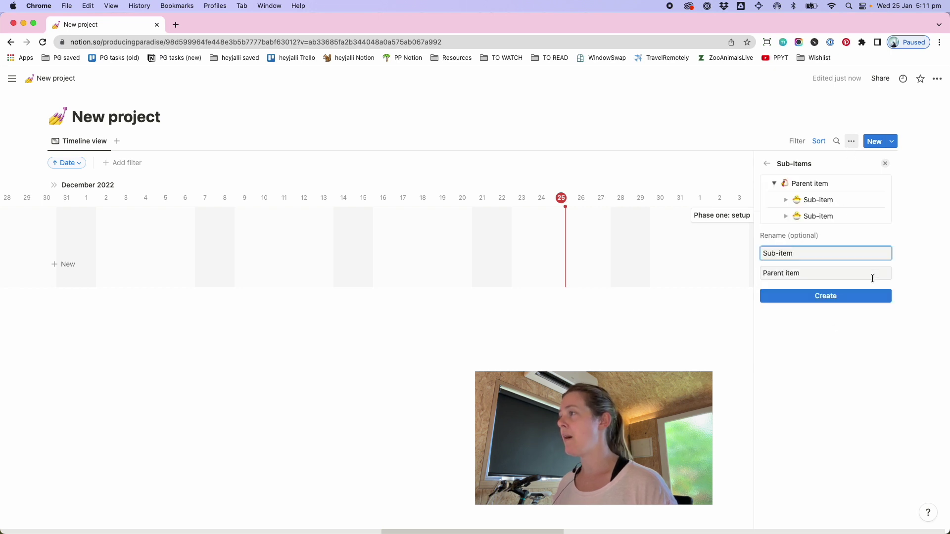
{"action": "left_click", "coordinate": [818, 297]}
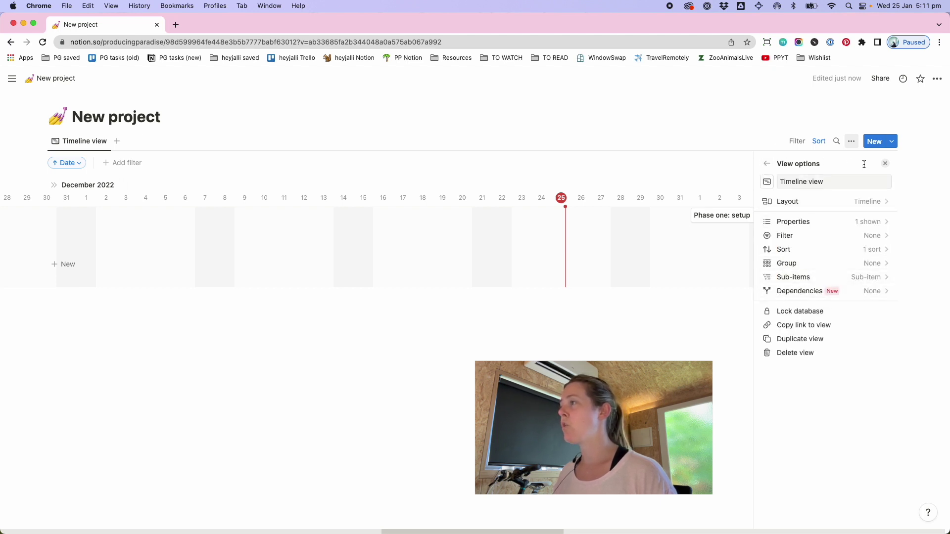
{"action": "left_click", "coordinate": [884, 164]}
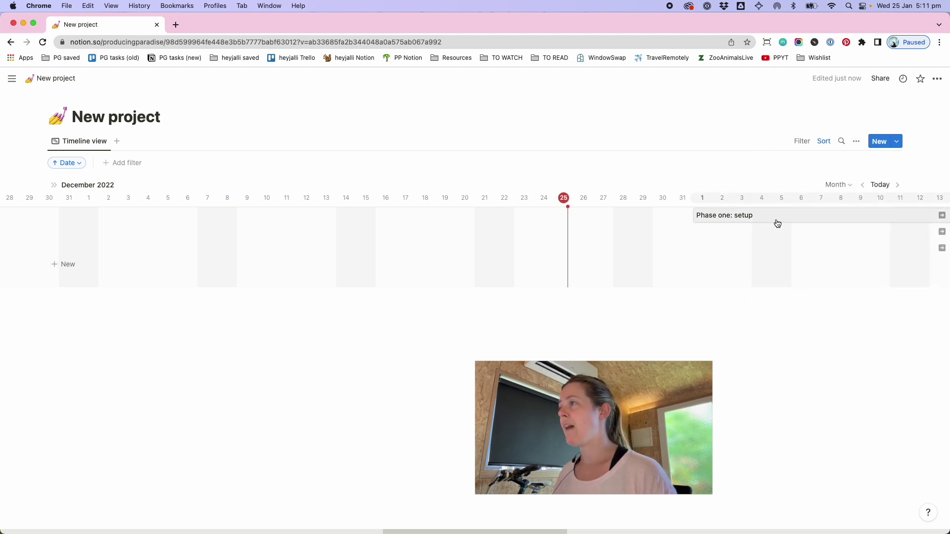
- Add the sub-item 'Finalise project plan' under Phase one: setup
{"action": "left_click", "coordinate": [731, 217]}
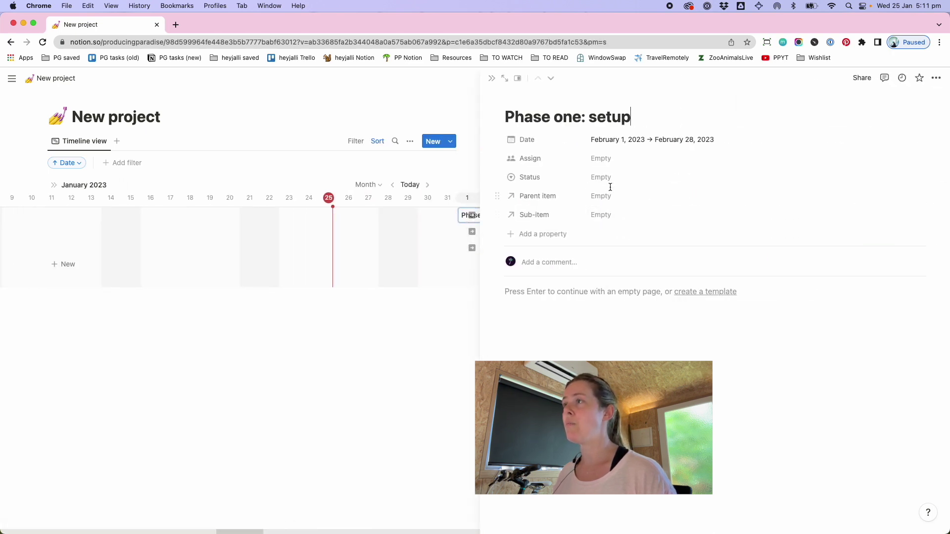
{"action": "left_click", "coordinate": [609, 217]}
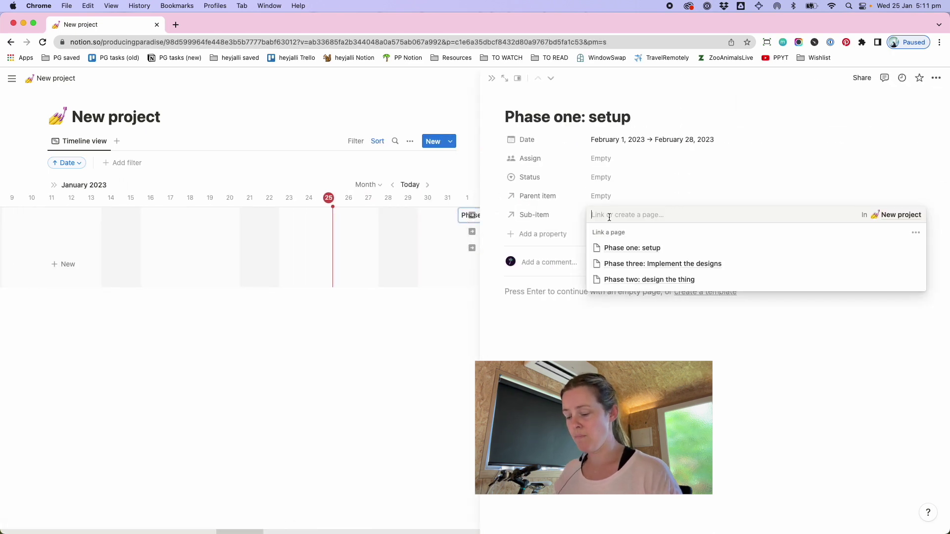
{"action": "type", "text": "Finalise "}
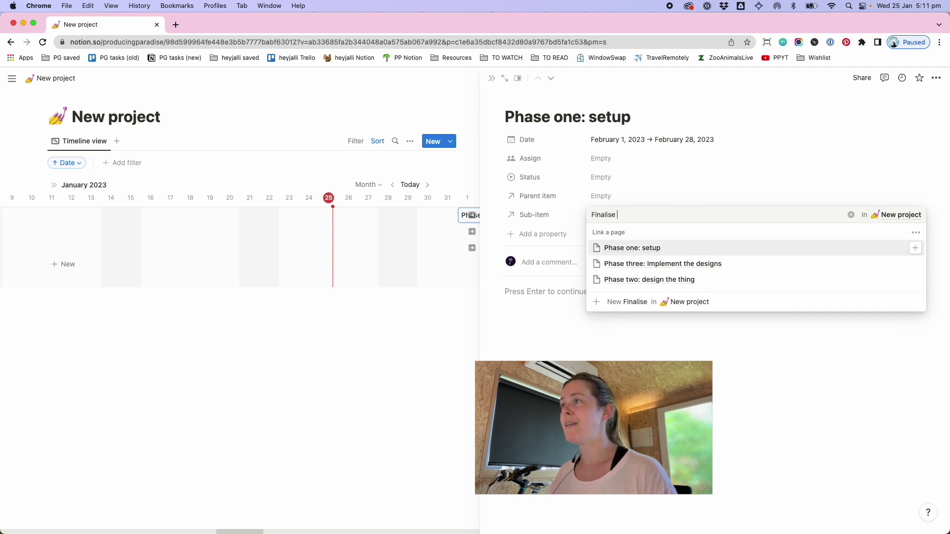
{"action": "type", "text": "project plan"}
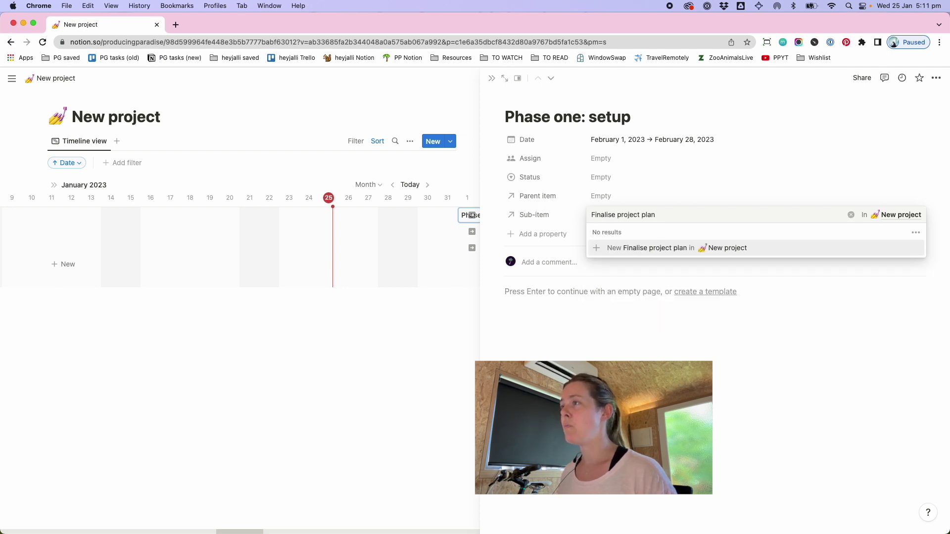
{"action": "left_click", "coordinate": [627, 253]}
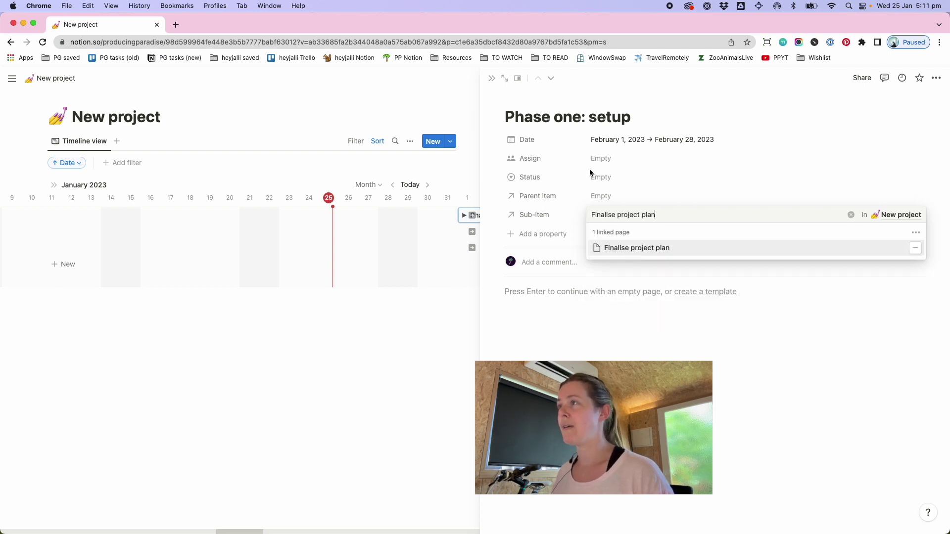
{"action": "left_click", "coordinate": [493, 77]}
{"action": "left_click", "coordinate": [493, 77]}
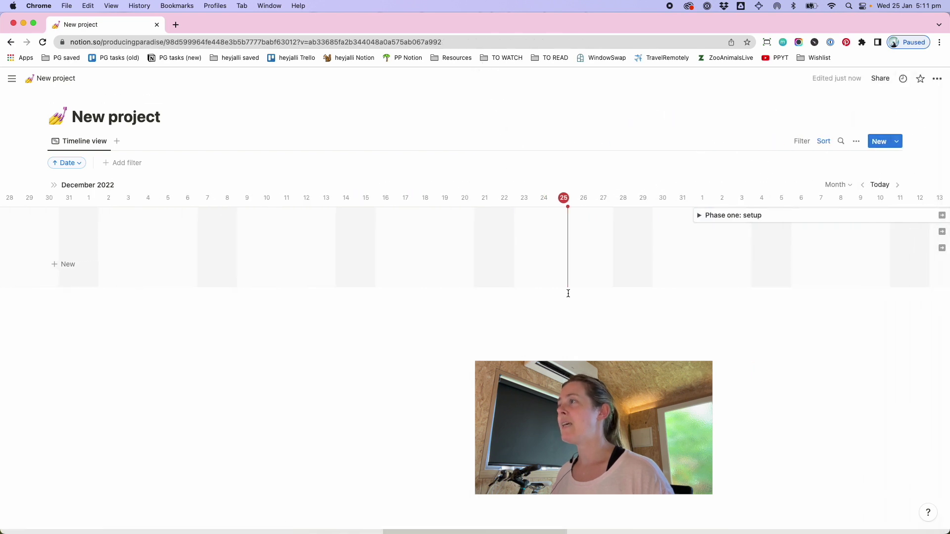
- Add sub-items 'Design round one' and 'Design round two' under Phase two: design the thing
{"action": "scroll", "coordinate": [568, 293], "scroll_direction": "right", "scroll_amount": 10}
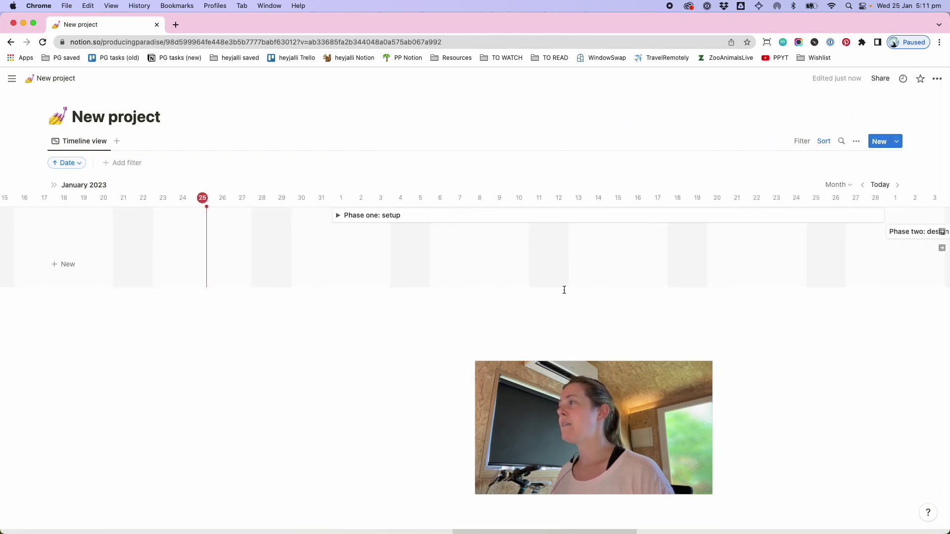
{"action": "scroll", "coordinate": [564, 288], "scroll_direction": "right", "scroll_amount": 5}
{"action": "left_click", "coordinate": [644, 229]}
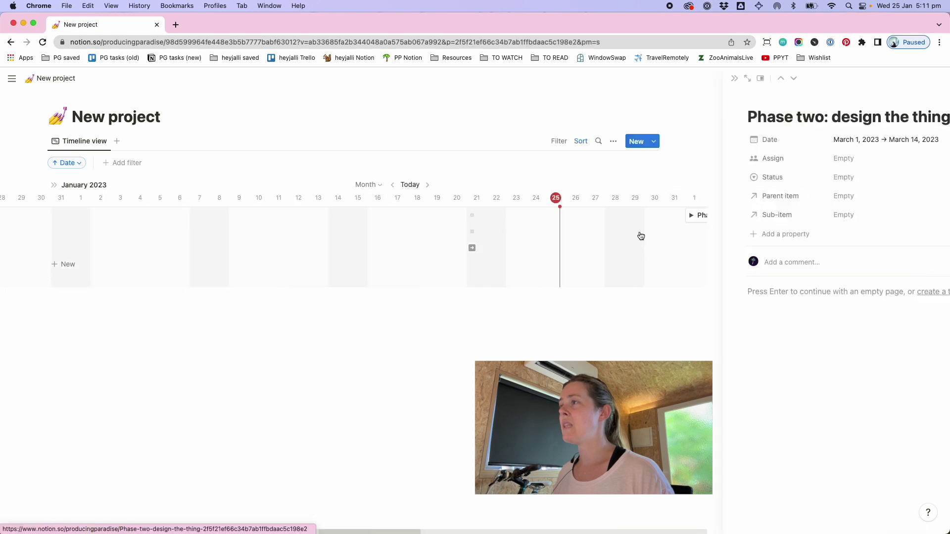
{"action": "left_click", "coordinate": [608, 214]}
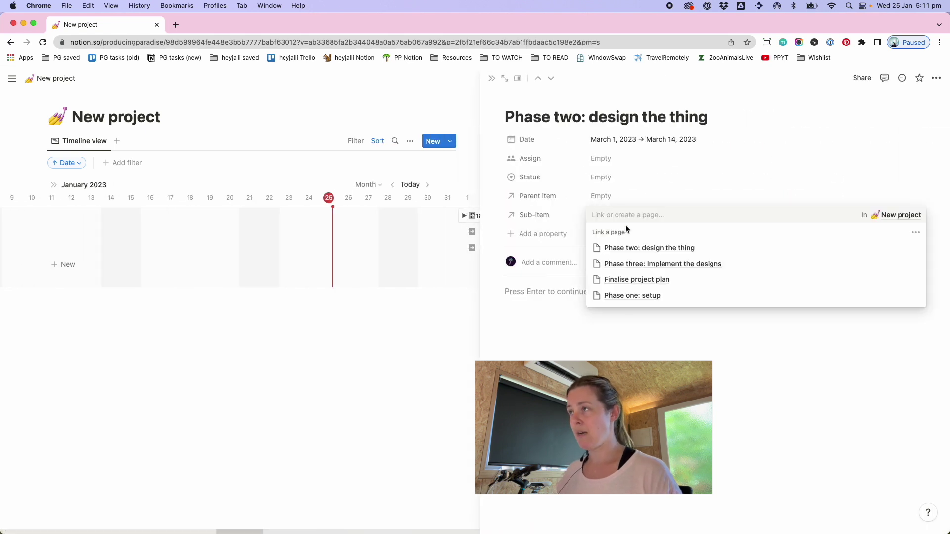
{"action": "type", "text": "Design "}
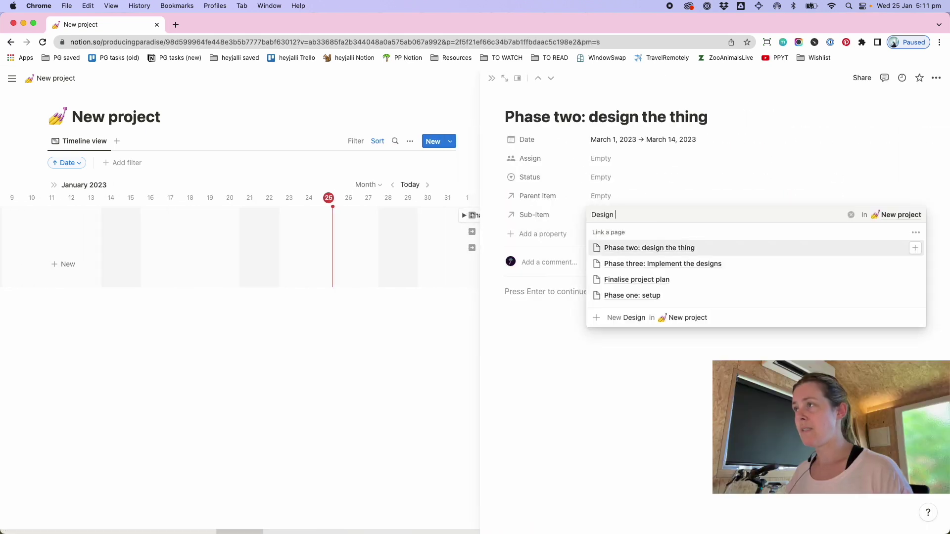
{"action": "type", "text": "round one"}
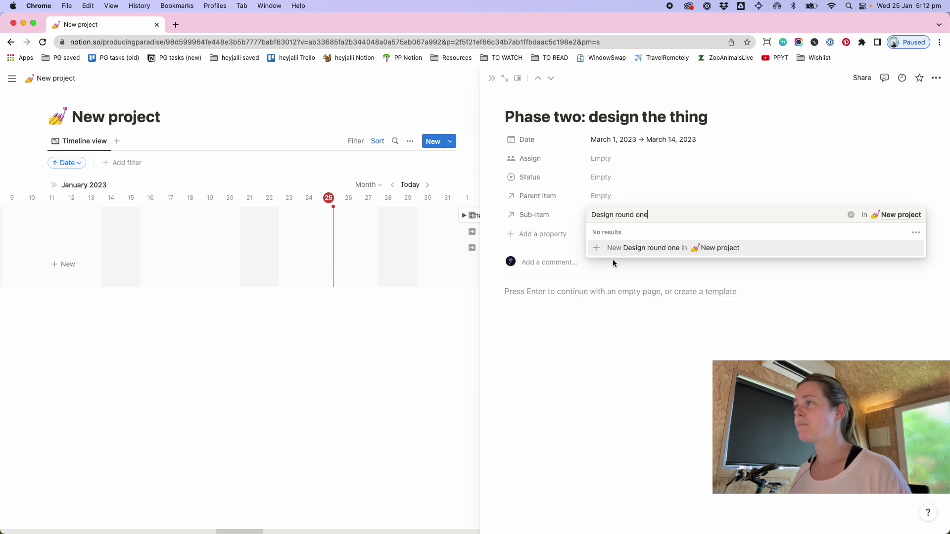
{"action": "left_click", "coordinate": [628, 250]}
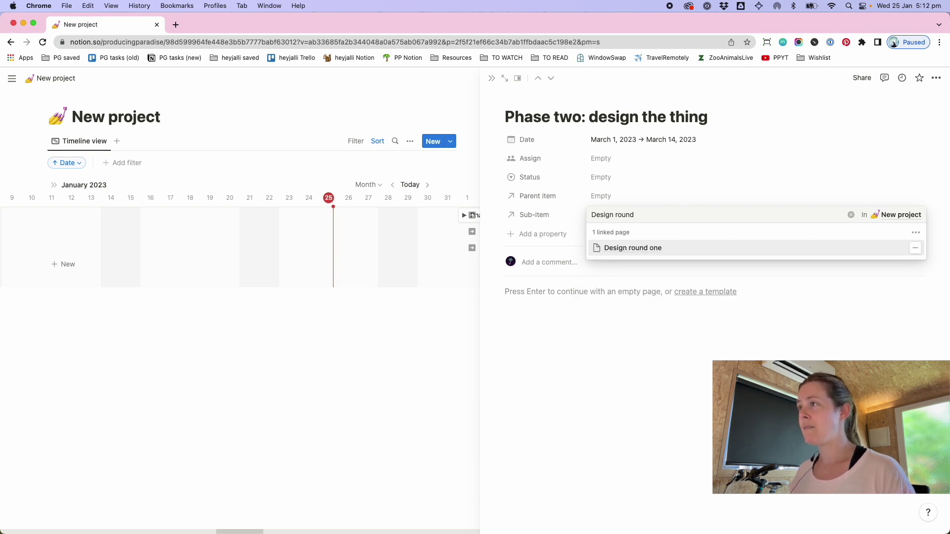
{"action": "type", "text": "two"}
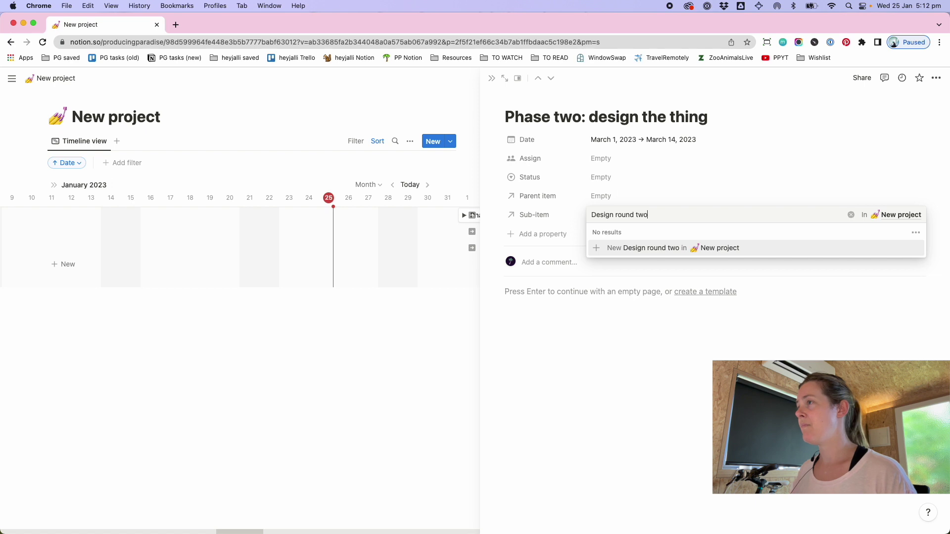
{"action": "left_click", "coordinate": [638, 250]}
{"action": "key", "text": "Escape"}
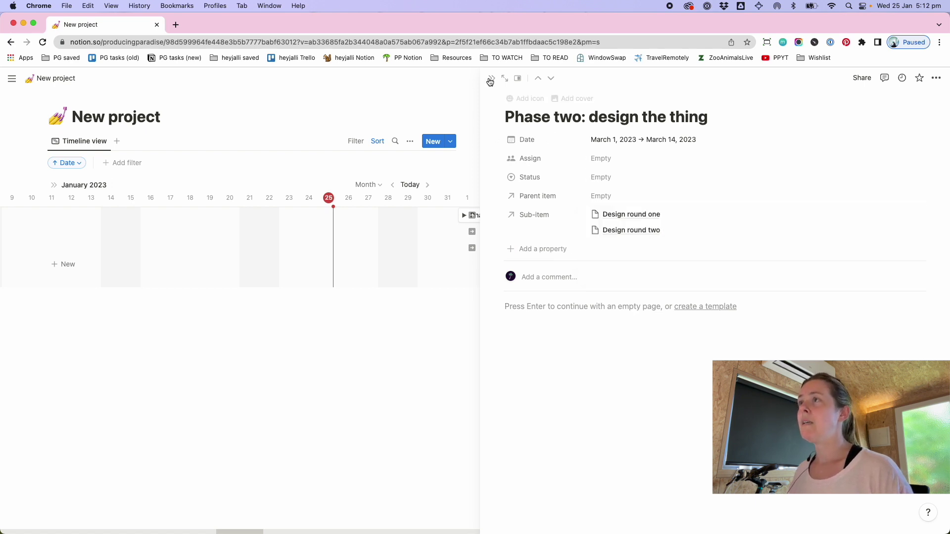
{"action": "key", "text": "Escape"}
{"action": "scroll", "coordinate": [570, 232], "scroll_direction": "right", "scroll_amount": 15}
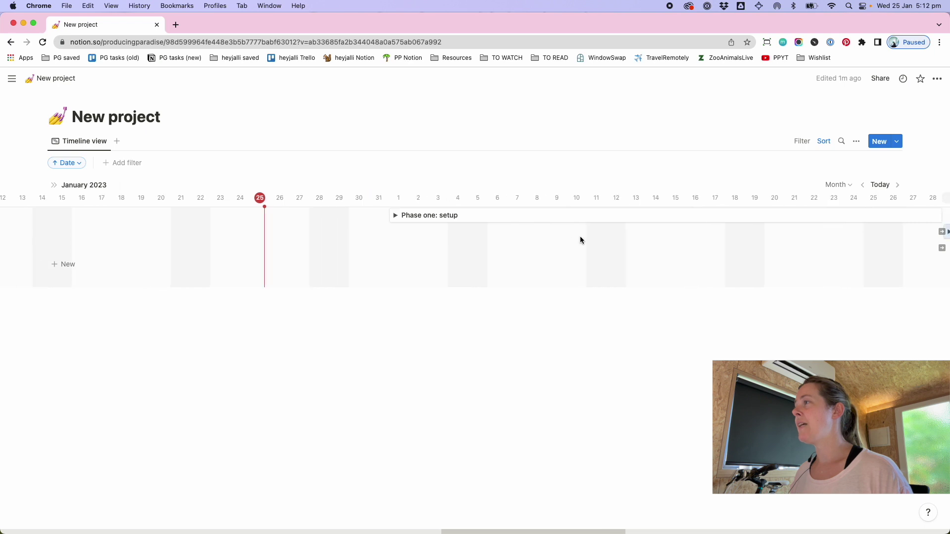
- Create the sub-item 'Turn the designs into a prototype' under Phase three: Implement the designs
{"action": "scroll", "coordinate": [566, 251], "scroll_direction": "right", "scroll_amount": 3}
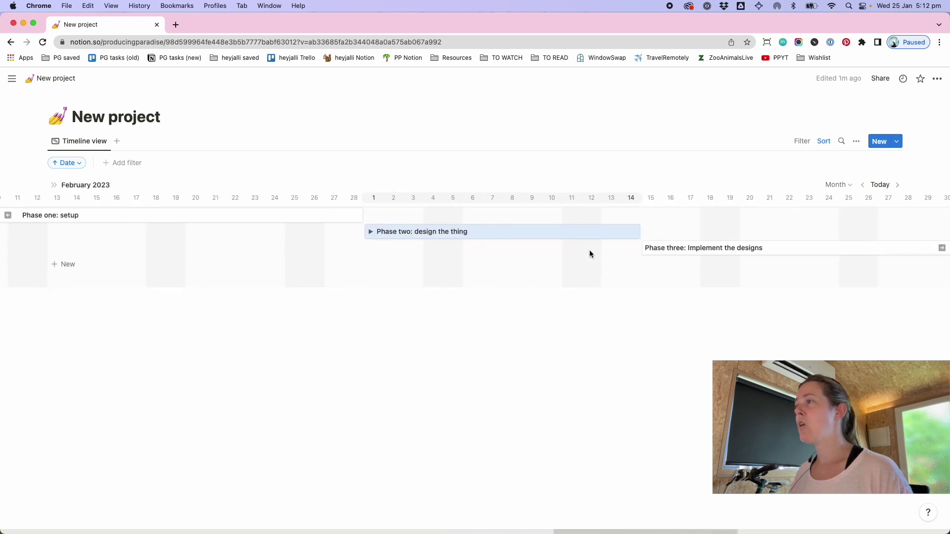
{"action": "left_click", "coordinate": [708, 247]}
{"action": "left_click", "coordinate": [601, 216]}
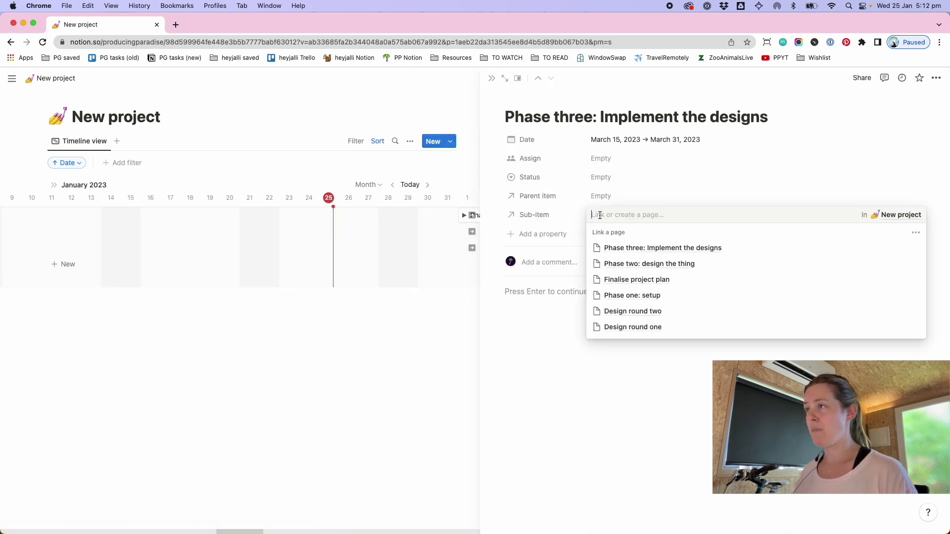
{"action": "type", "text": "Tur"}
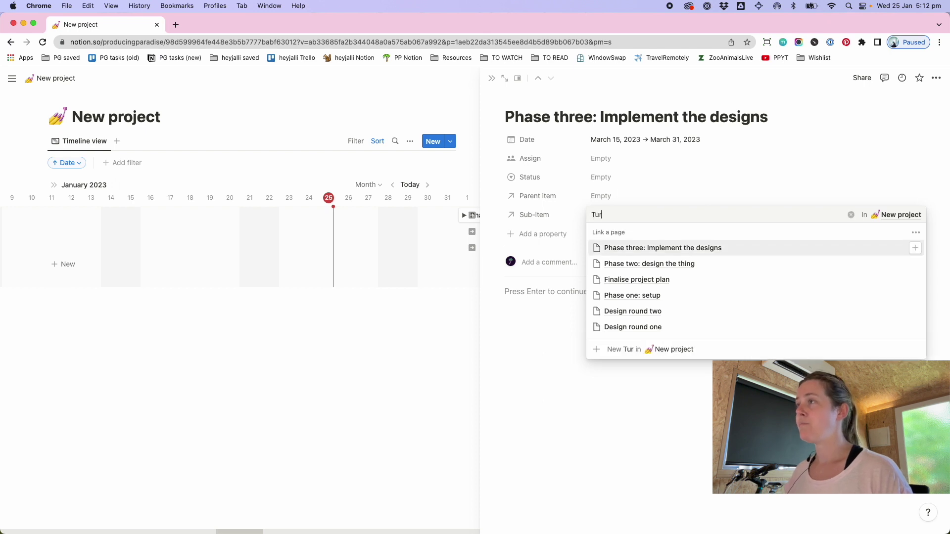
{"action": "type", "text": "n the designs into a prototype"}
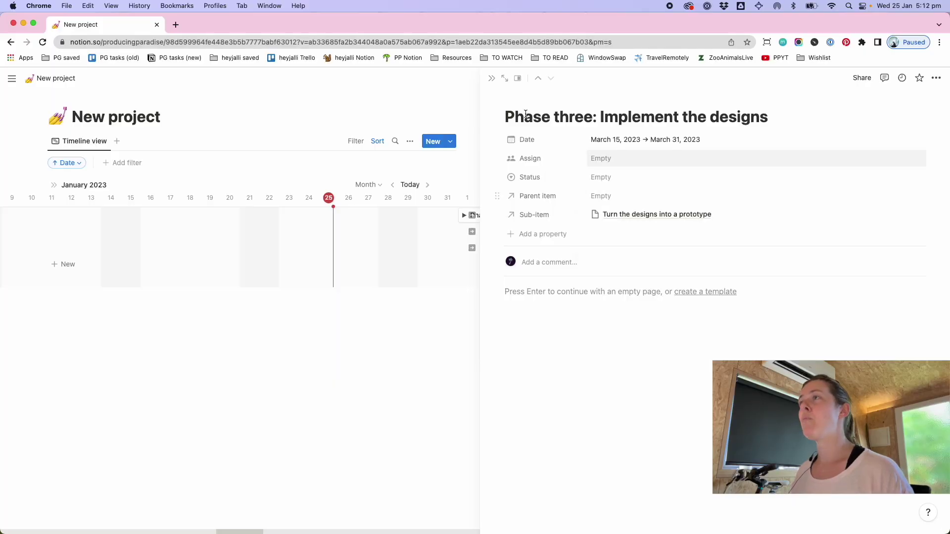
{"action": "left_click", "coordinate": [490, 79]}
- Expand and collapse Phase one to check its sub-item, then add a table view
{"action": "scroll", "coordinate": [633, 252], "scroll_direction": "right", "scroll_amount": 5}
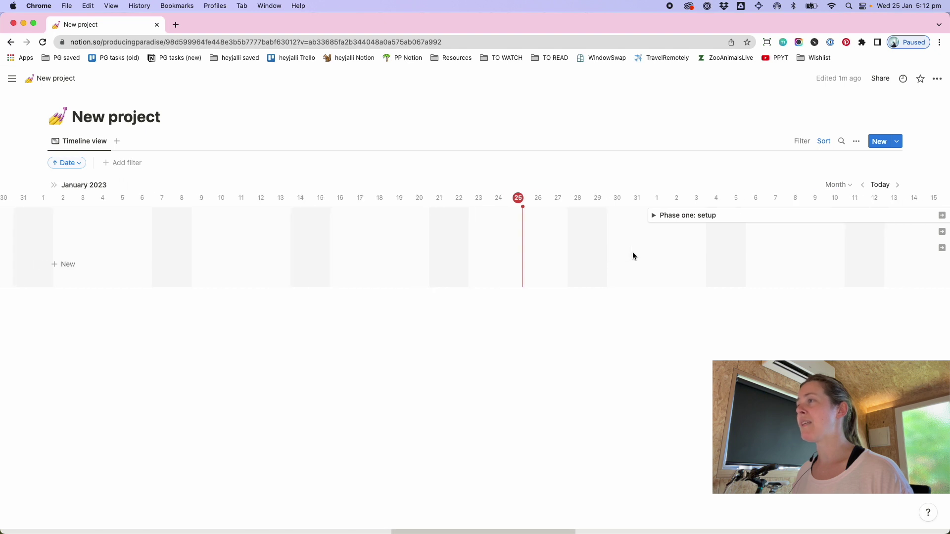
{"action": "scroll", "coordinate": [632, 256], "scroll_direction": "right", "scroll_amount": 5}
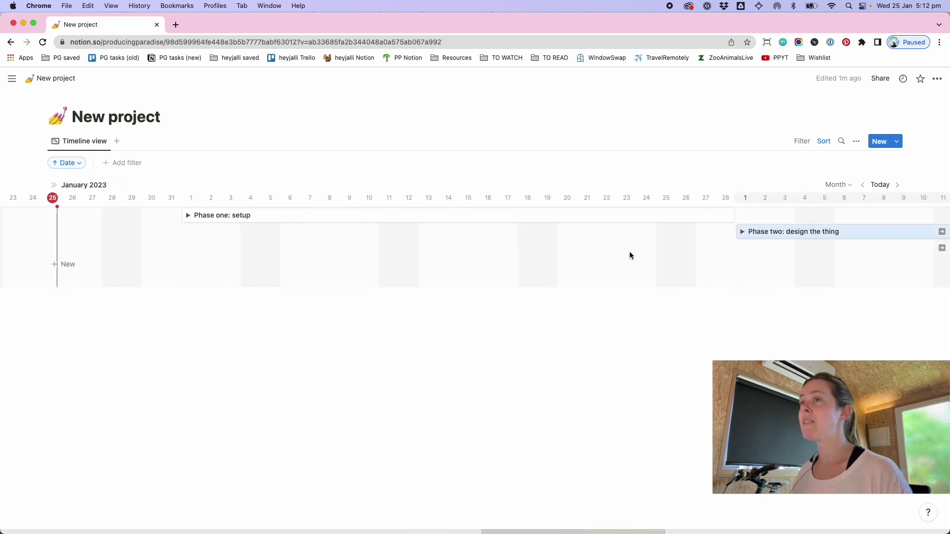
{"action": "left_click", "coordinate": [189, 216]}
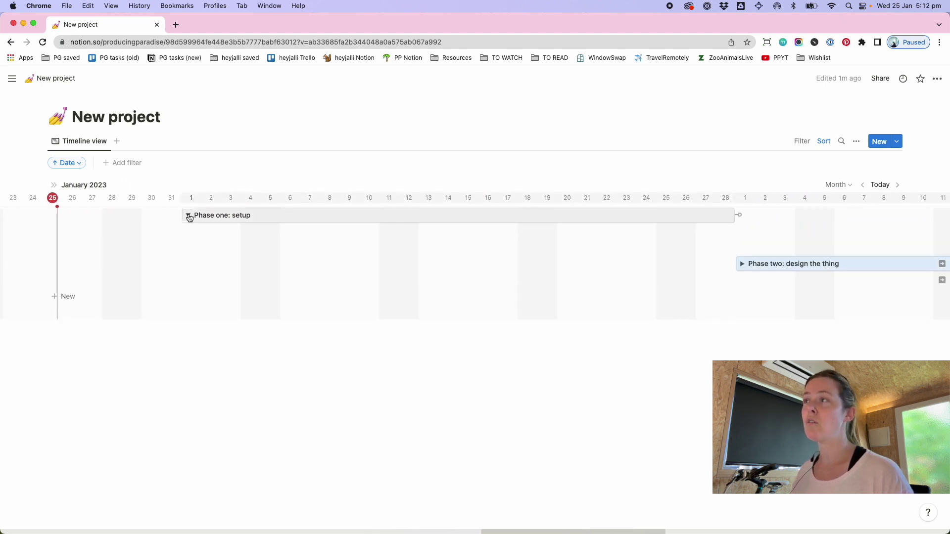
{"action": "left_click", "coordinate": [189, 216]}
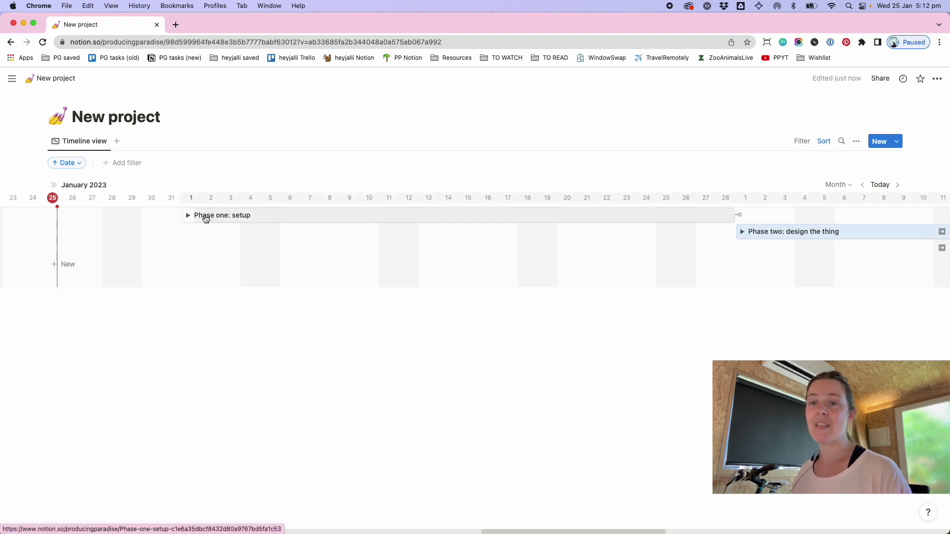
{"action": "left_click", "coordinate": [117, 141]}
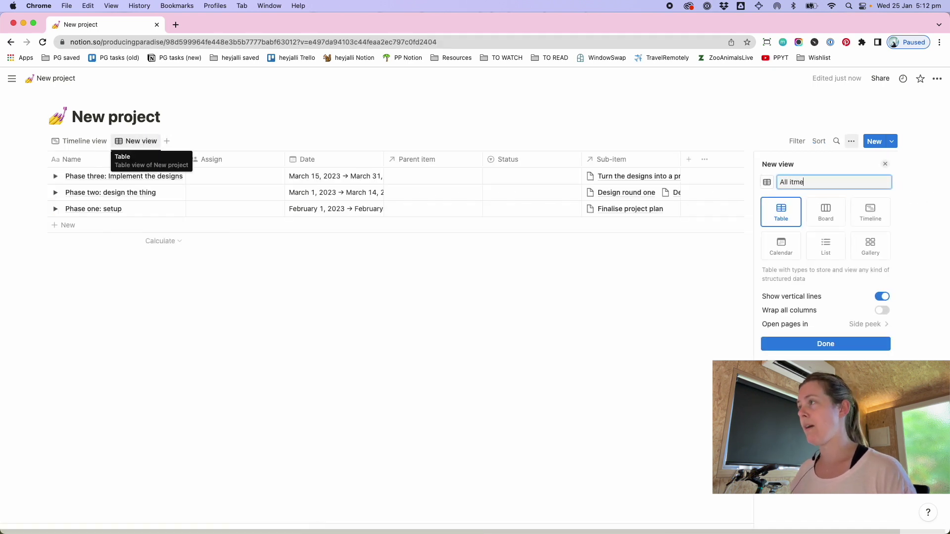
- Name the table view 'All items' and sort it by Date ascending
{"action": "key", "text": "Return"}
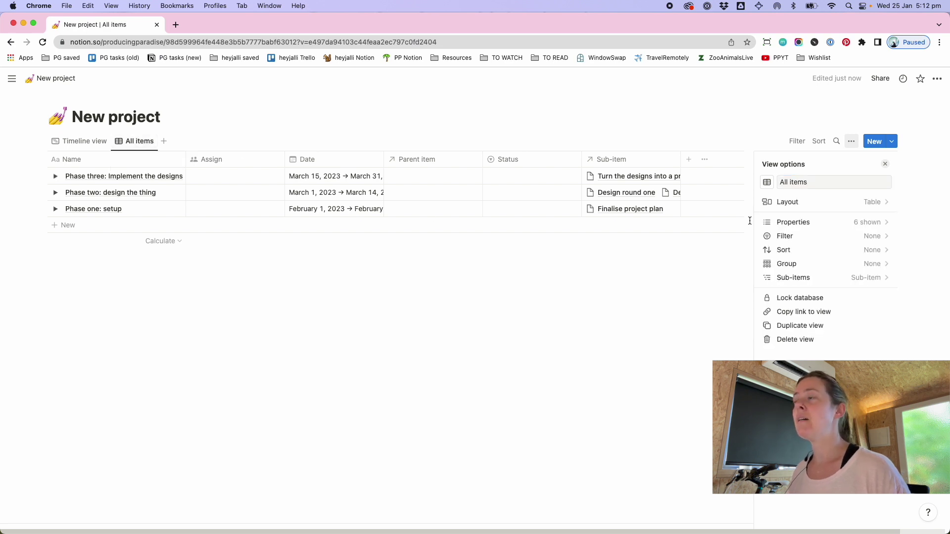
{"action": "left_click", "coordinate": [885, 165]}
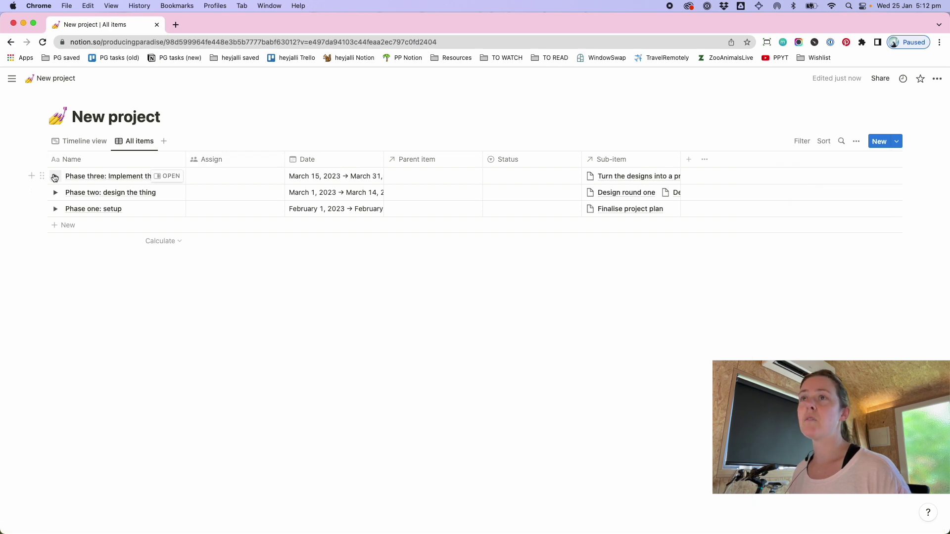
{"action": "left_click", "coordinate": [830, 147]}
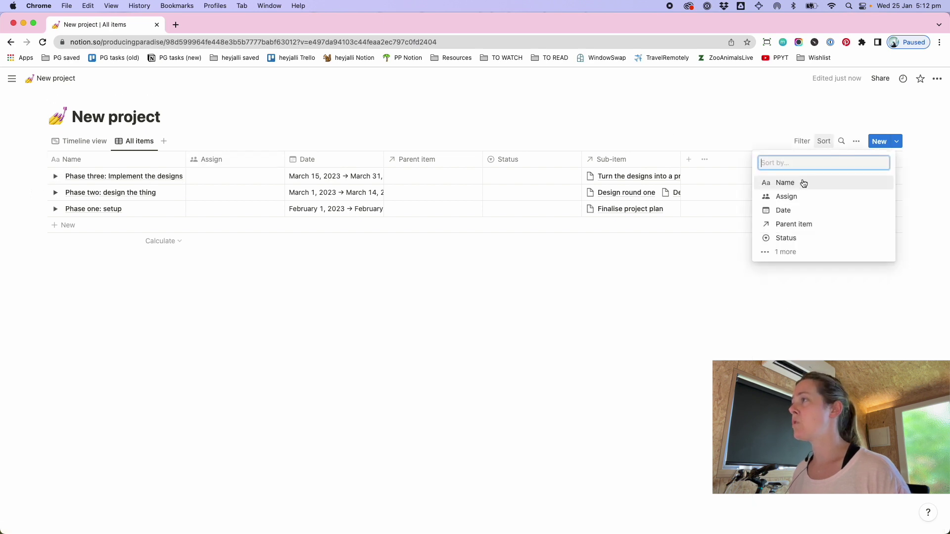
{"action": "left_click", "coordinate": [786, 211]}
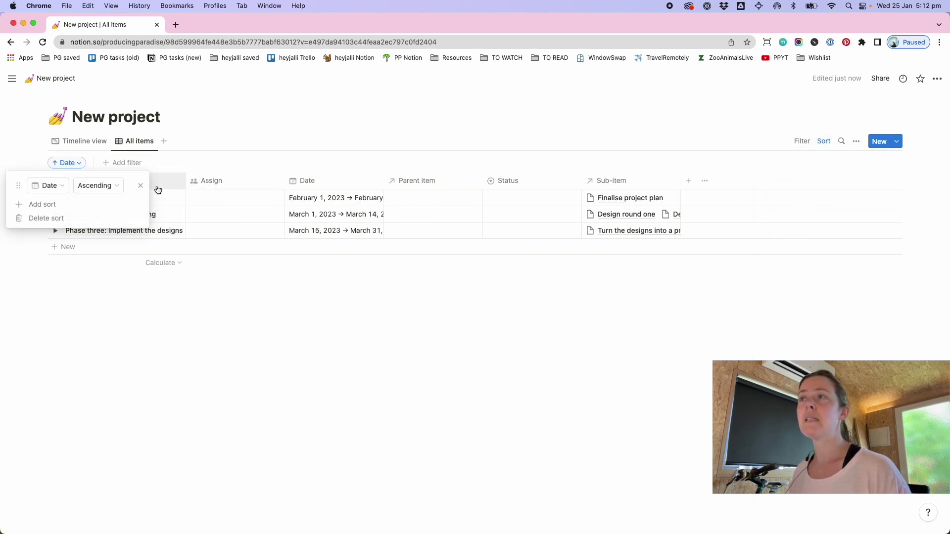
{"action": "key", "text": "Escape"}
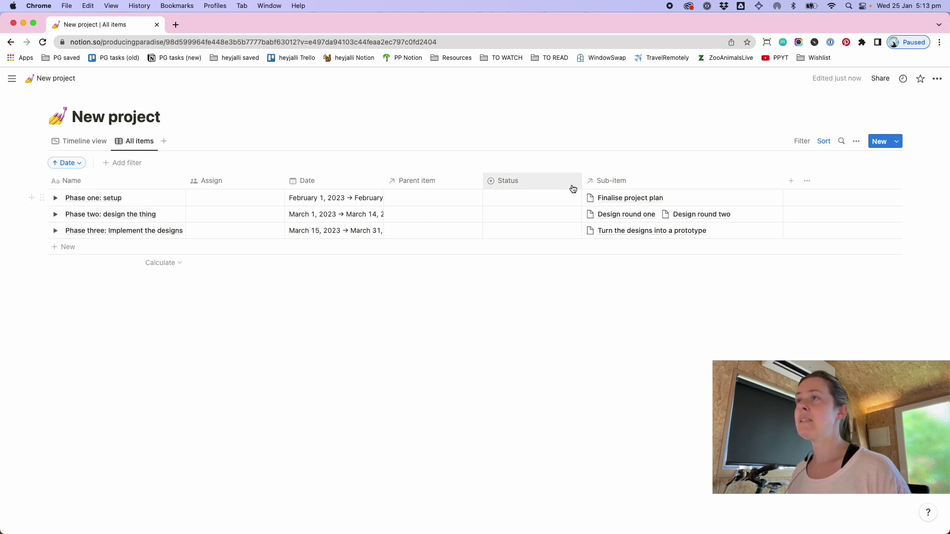
- Expand Phase one, two and three to show their sub-items
{"action": "left_click", "coordinate": [55, 198]}
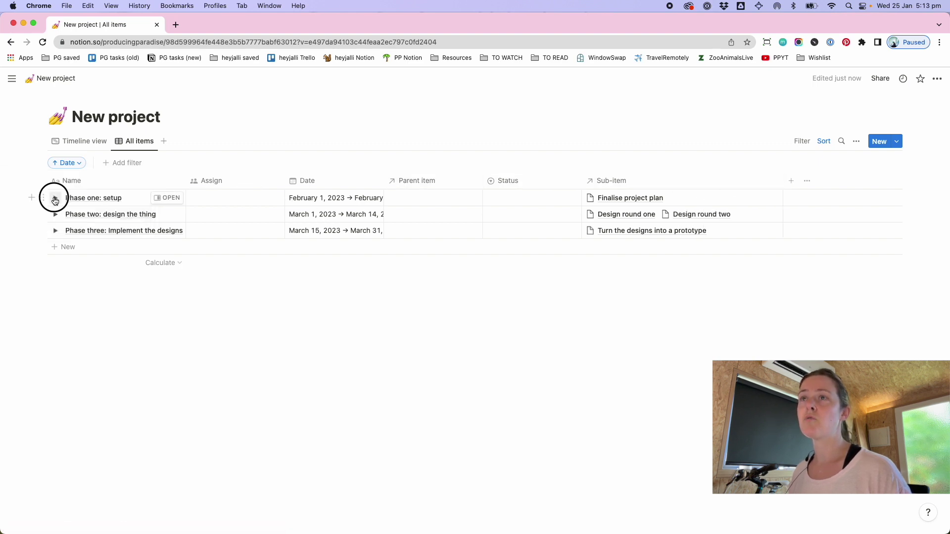
{"action": "left_click", "coordinate": [55, 248]}
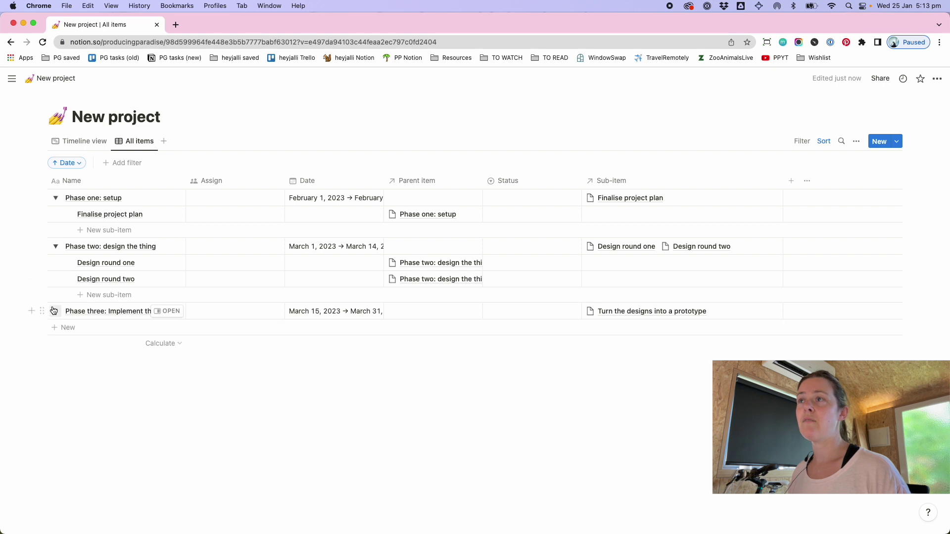
{"action": "left_click", "coordinate": [53, 311]}
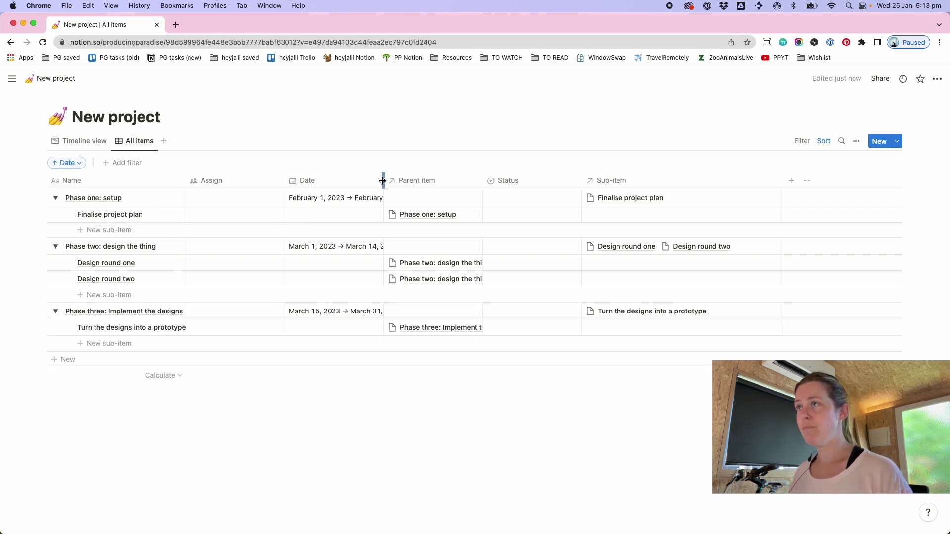
- Widen the Date column and move Assign and Status to the end so Date follows Name
{"action": "left_click_drag", "start_coordinate": [382, 184], "coordinate": [444, 182]}
{"action": "left_click_drag", "start_coordinate": [233, 182], "coordinate": [735, 193]}
{"action": "left_click_drag", "start_coordinate": [475, 189], "coordinate": [631, 191]}
{"action": "left_click_drag", "start_coordinate": [445, 184], "coordinate": [493, 185]}
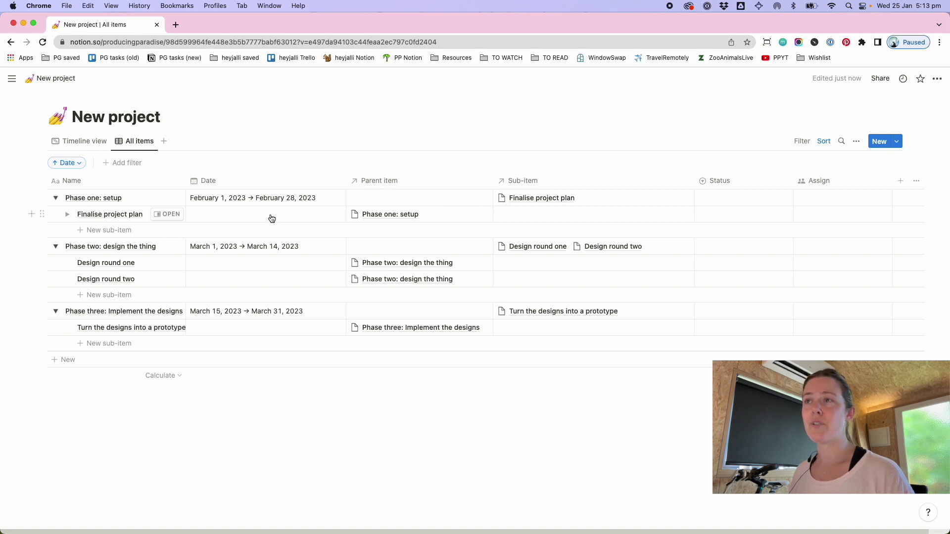
- Date Finalise project plan February 28, 2023 and Design round one March 7, 2023
{"action": "left_click", "coordinate": [215, 219]}
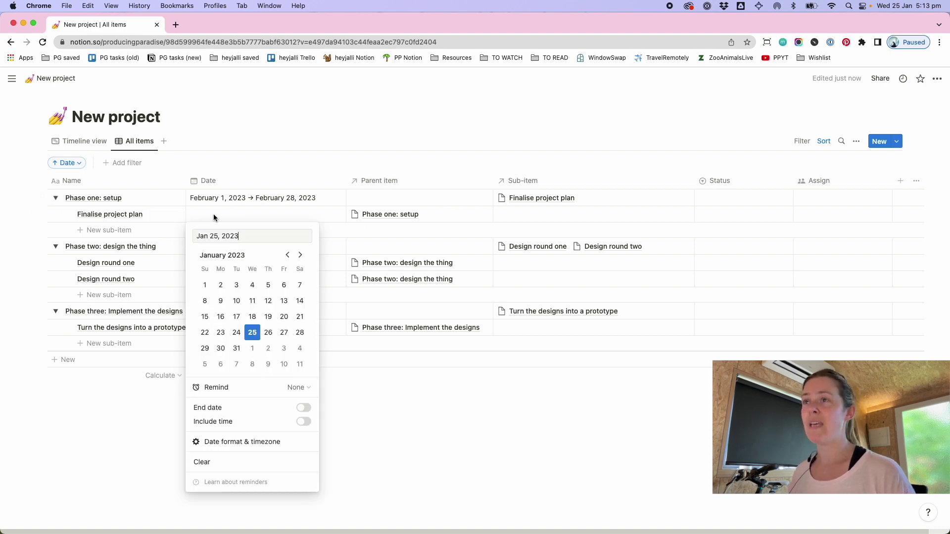
{"action": "left_click", "coordinate": [288, 256]}
{"action": "left_click", "coordinate": [300, 255]}
{"action": "left_click", "coordinate": [300, 255]}
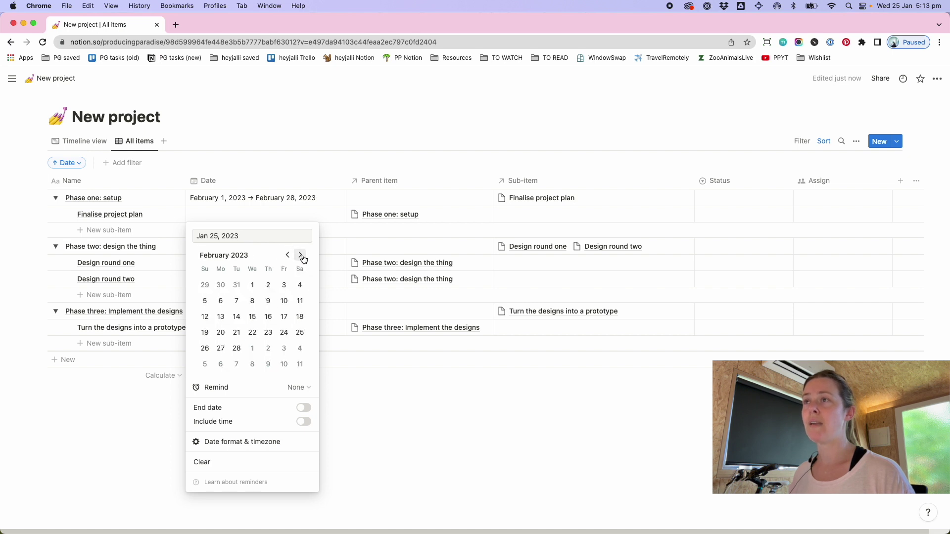
{"action": "left_click", "coordinate": [236, 350]}
{"action": "key", "text": "Escape"}
{"action": "left_click", "coordinate": [256, 263]}
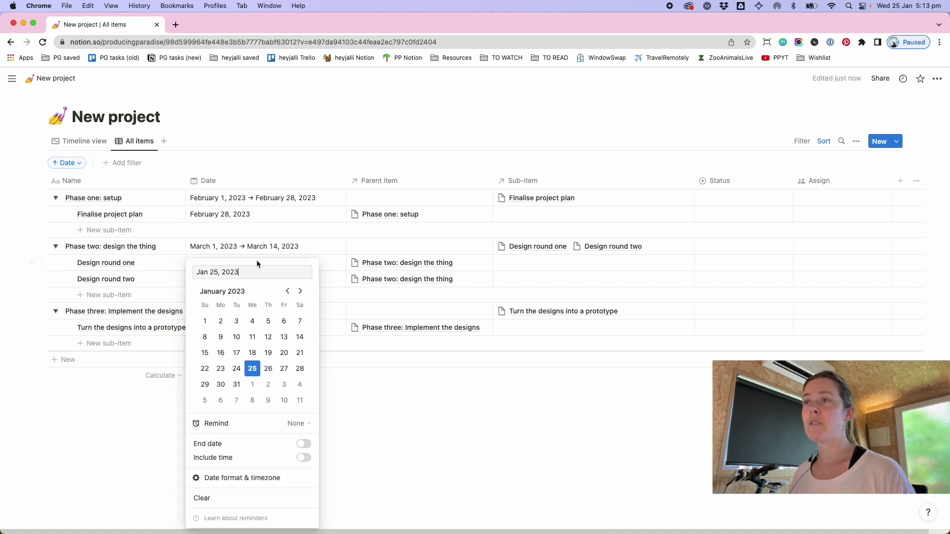
{"action": "left_click", "coordinate": [297, 290]}
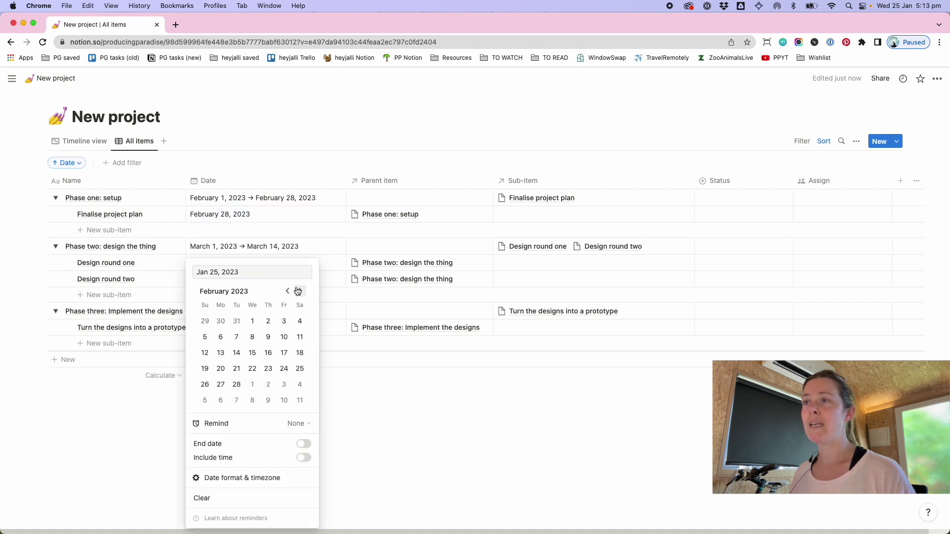
{"action": "left_click", "coordinate": [297, 291]}
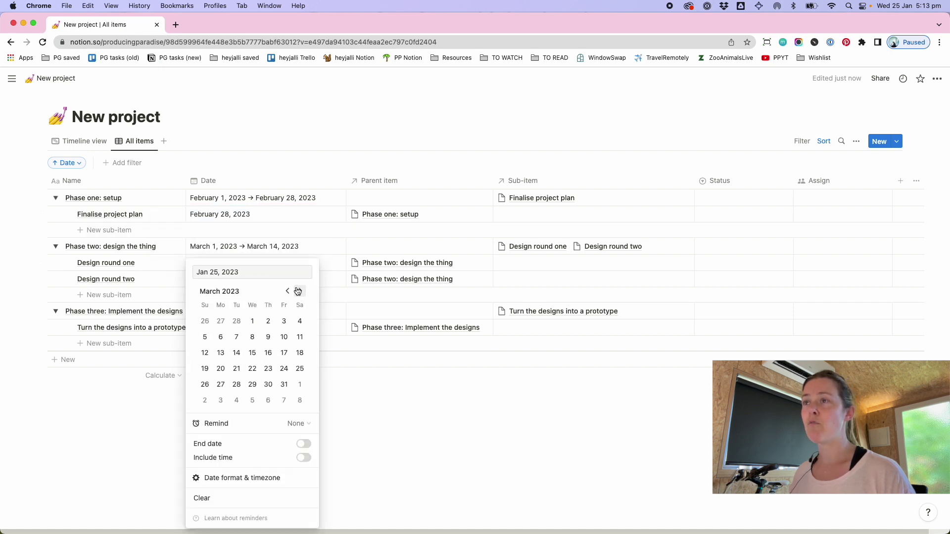
{"action": "left_click", "coordinate": [237, 339]}
{"action": "left_click", "coordinate": [329, 261]}
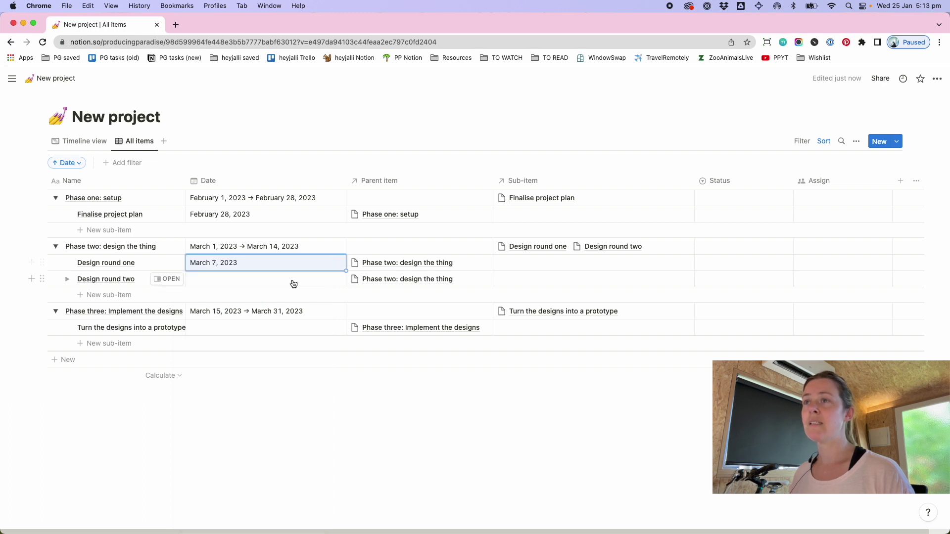
- Date Design round two March 21 and the prototype sub-item March 31, 2023
{"action": "left_click", "coordinate": [292, 280]}
{"action": "left_click", "coordinate": [300, 291]}
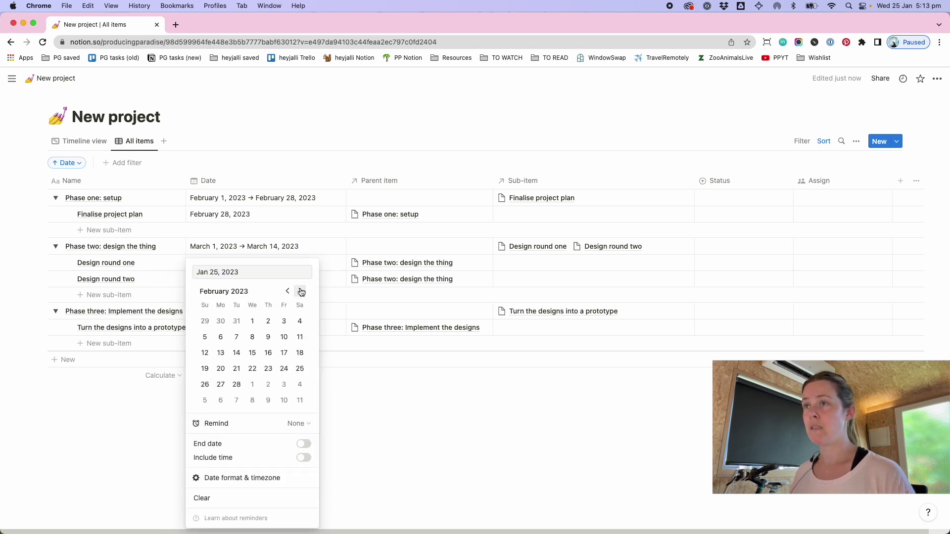
{"action": "left_click", "coordinate": [300, 291]}
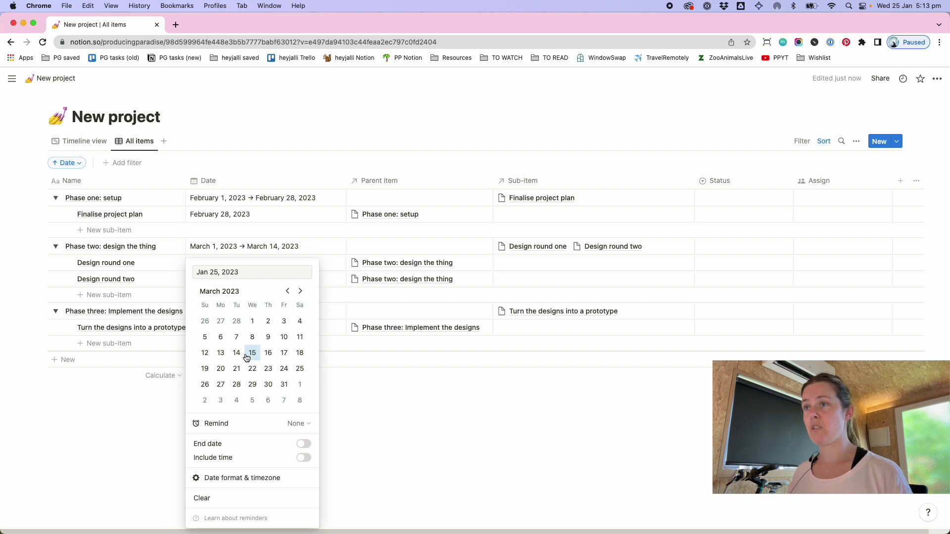
{"action": "left_click", "coordinate": [237, 370]}
{"action": "left_click", "coordinate": [417, 415]}
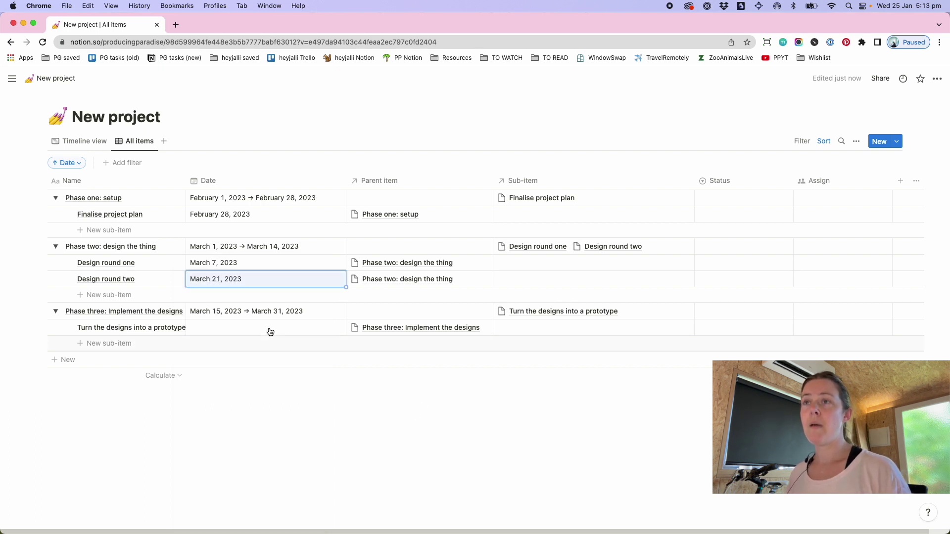
{"action": "left_click", "coordinate": [269, 326]}
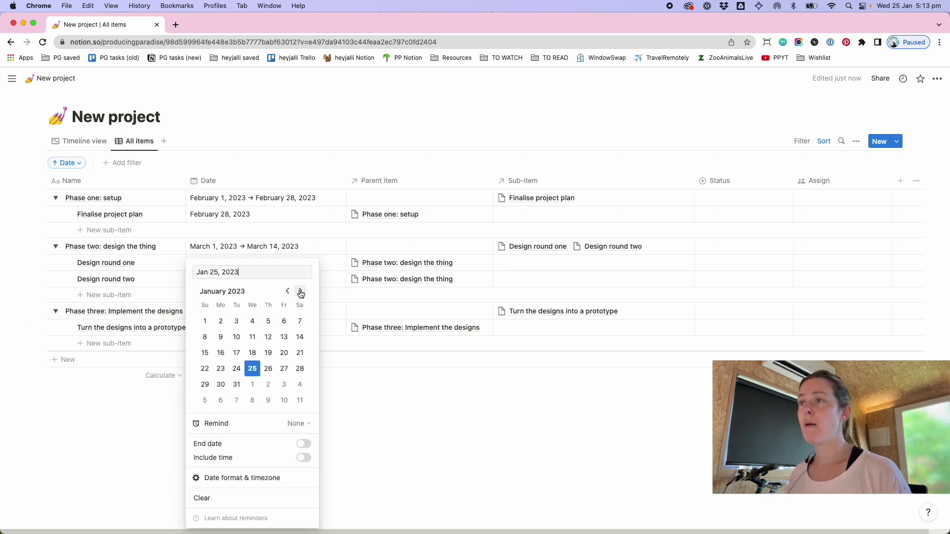
{"action": "left_click", "coordinate": [300, 292]}
{"action": "left_click", "coordinate": [301, 292]}
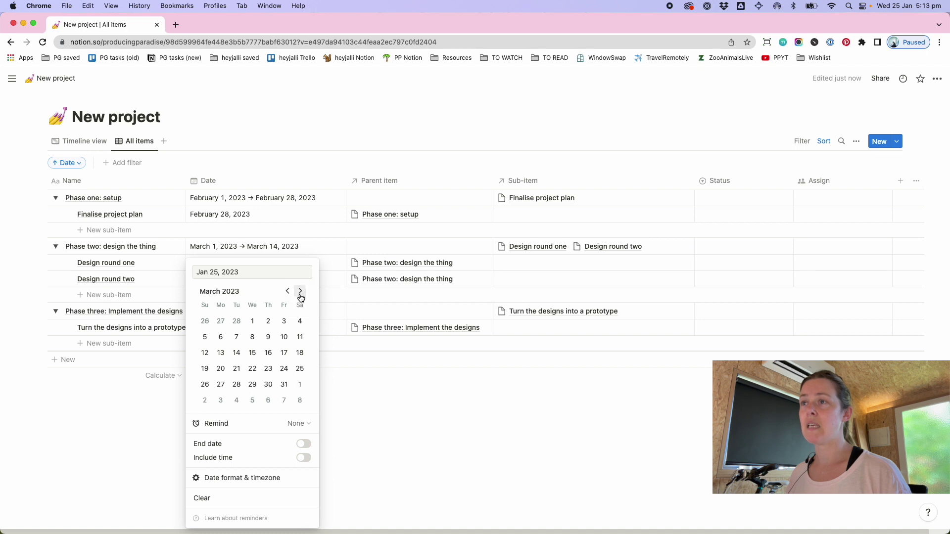
{"action": "left_click", "coordinate": [289, 389]}
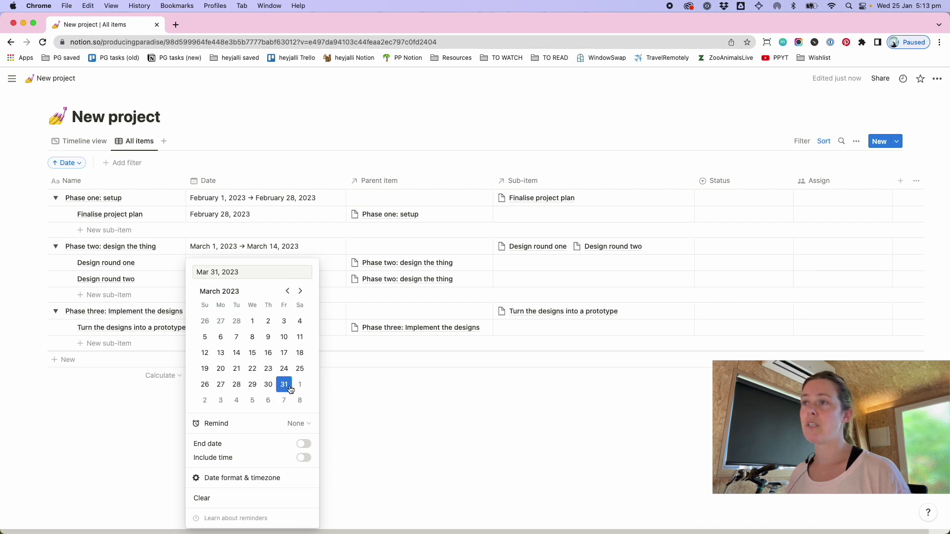
{"action": "left_click", "coordinate": [414, 409]}
- Widen the Name column, recheck each phase's sub-items, and add another view
{"action": "left_click_drag", "start_coordinate": [186, 180], "coordinate": [218, 181]}
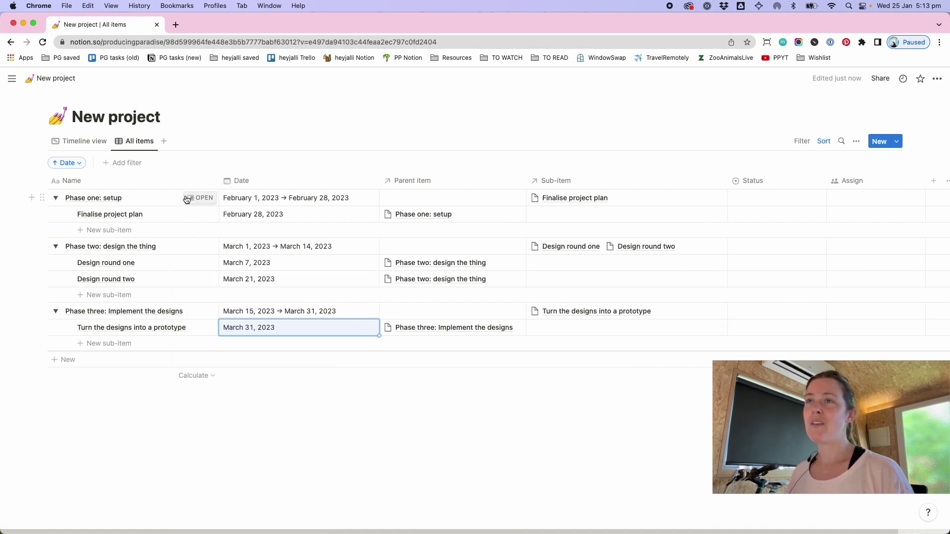
{"action": "left_click", "coordinate": [55, 198]}
{"action": "left_click", "coordinate": [56, 214]}
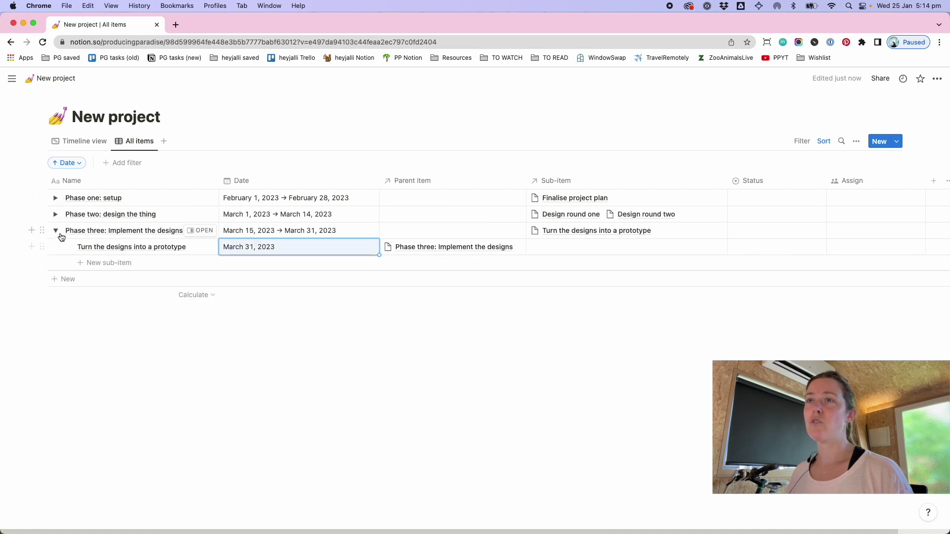
{"action": "left_click", "coordinate": [56, 231]}
{"action": "left_click", "coordinate": [55, 215]}
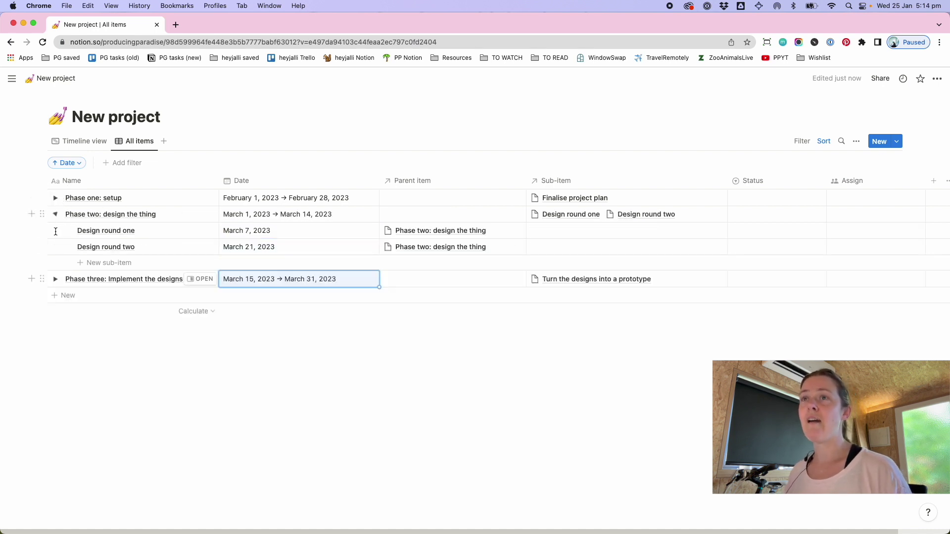
{"action": "left_click", "coordinate": [56, 279]}
{"action": "left_click", "coordinate": [55, 198]}
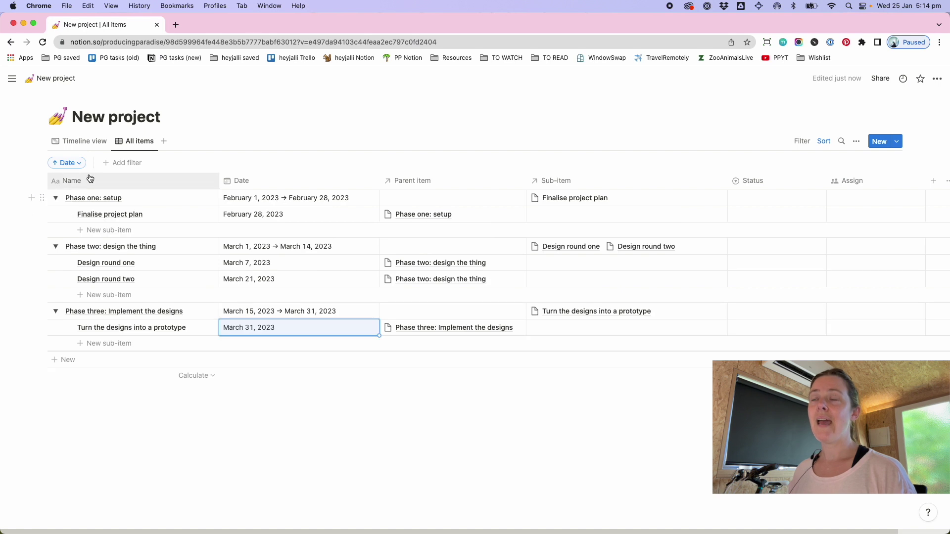
{"action": "left_click", "coordinate": [163, 142]}
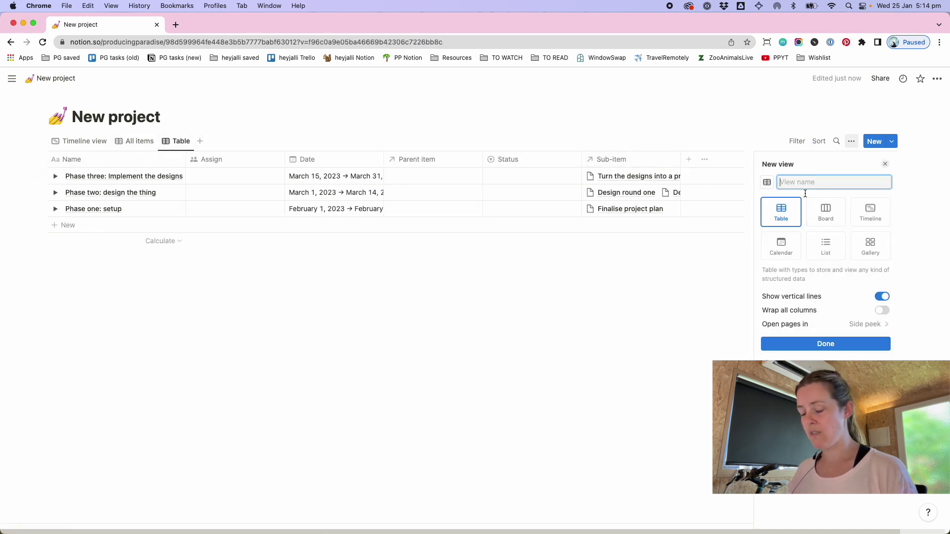
- Name the new view 'Tasks without a due date' and filter it to Date is empty
{"action": "type", "text": "Tasks without a due "}
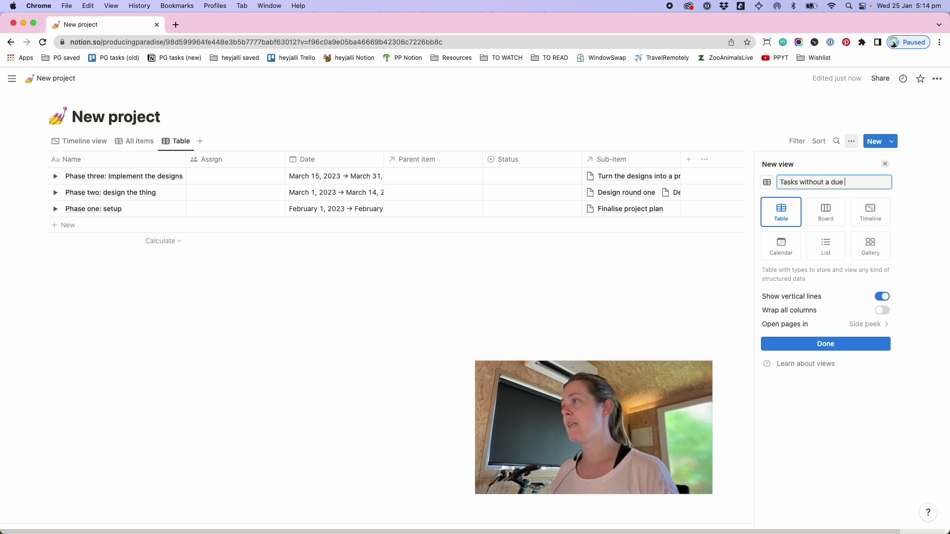
{"action": "type", "text": "date"}
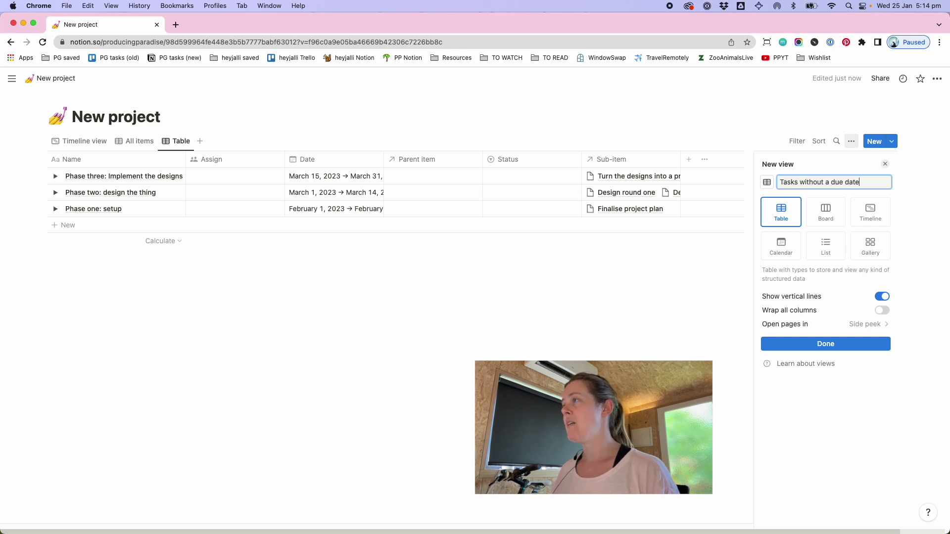
{"action": "left_click", "coordinate": [807, 341]}
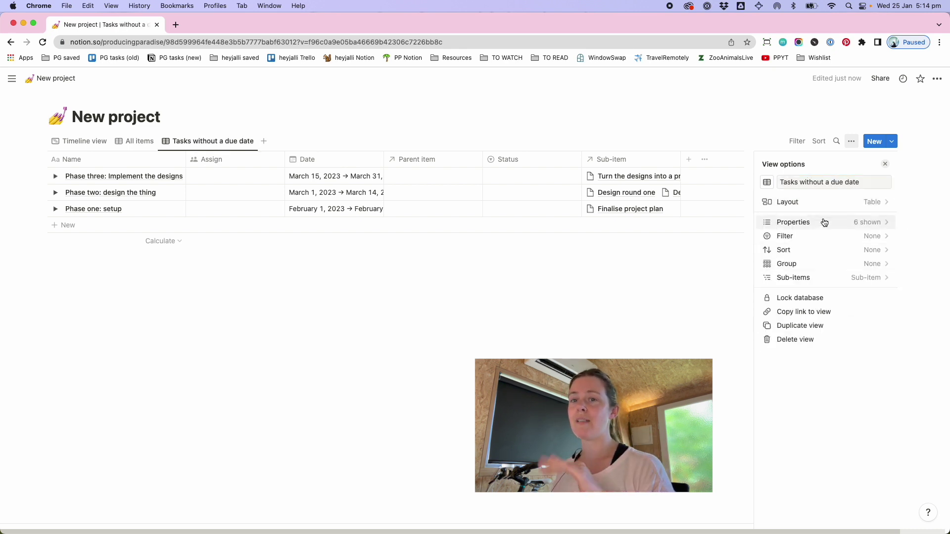
{"action": "left_click", "coordinate": [866, 237]}
{"action": "left_click", "coordinate": [792, 228]}
{"action": "left_click", "coordinate": [761, 219]}
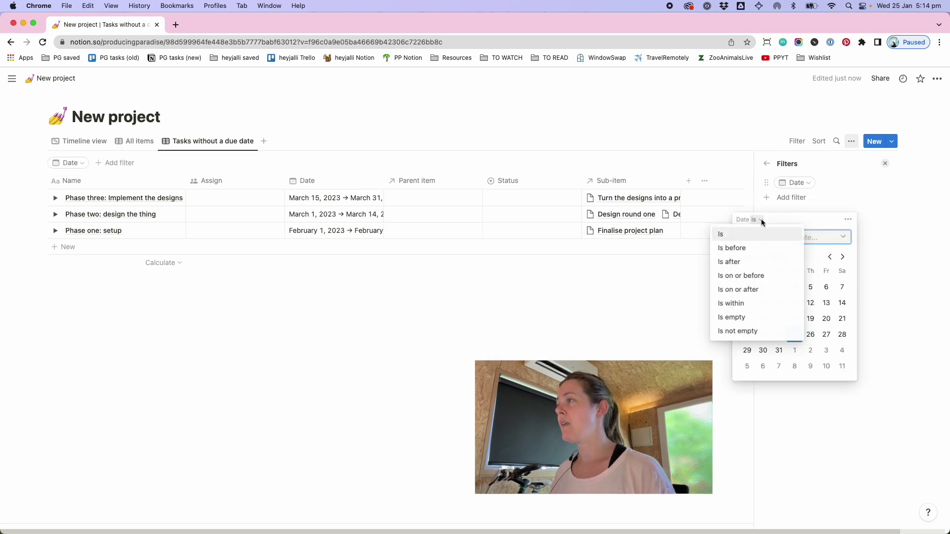
{"action": "left_click", "coordinate": [735, 317]}
{"action": "left_click", "coordinate": [861, 212]}
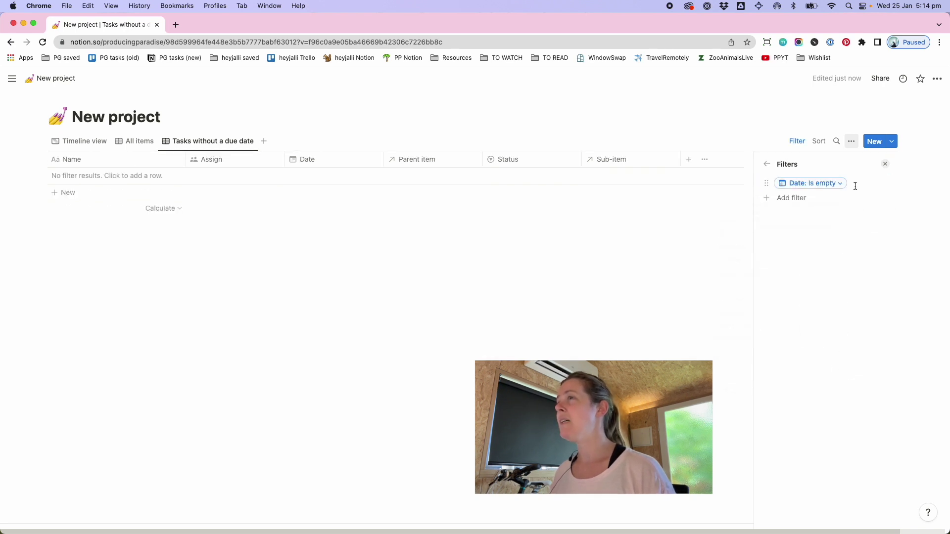
{"action": "left_click", "coordinate": [768, 167]}
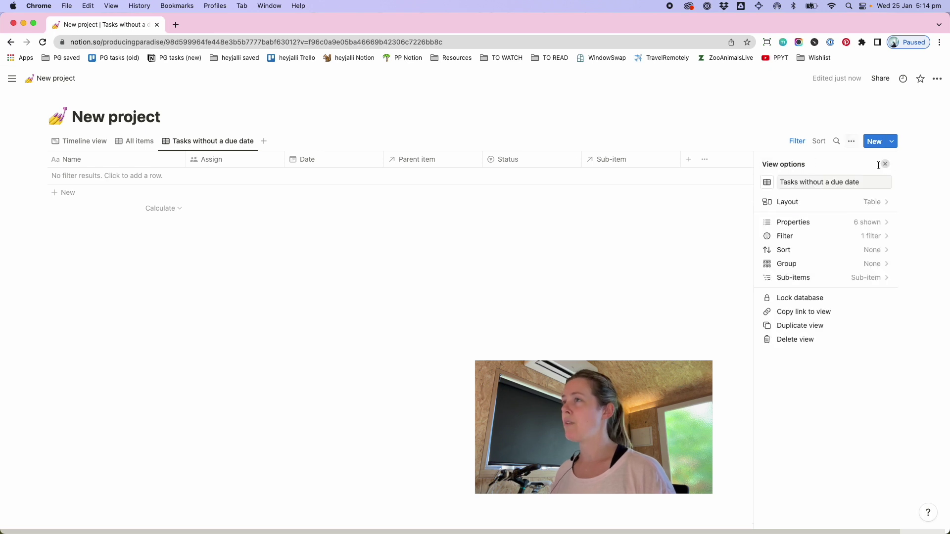
{"action": "left_click", "coordinate": [884, 164]}
- Move 'Tasks without a due date' ahead of All items and append '(tasks with due date)' to the Timeline view name
{"action": "left_click_drag", "start_coordinate": [211, 145], "coordinate": [159, 147]}
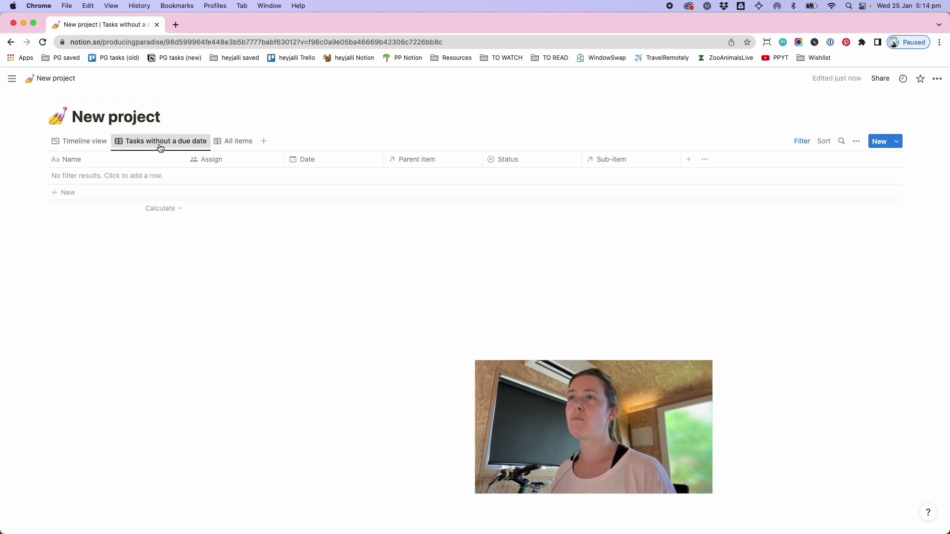
{"action": "left_click", "coordinate": [77, 145]}
{"action": "left_click", "coordinate": [78, 146]}
{"action": "left_click", "coordinate": [90, 174]}
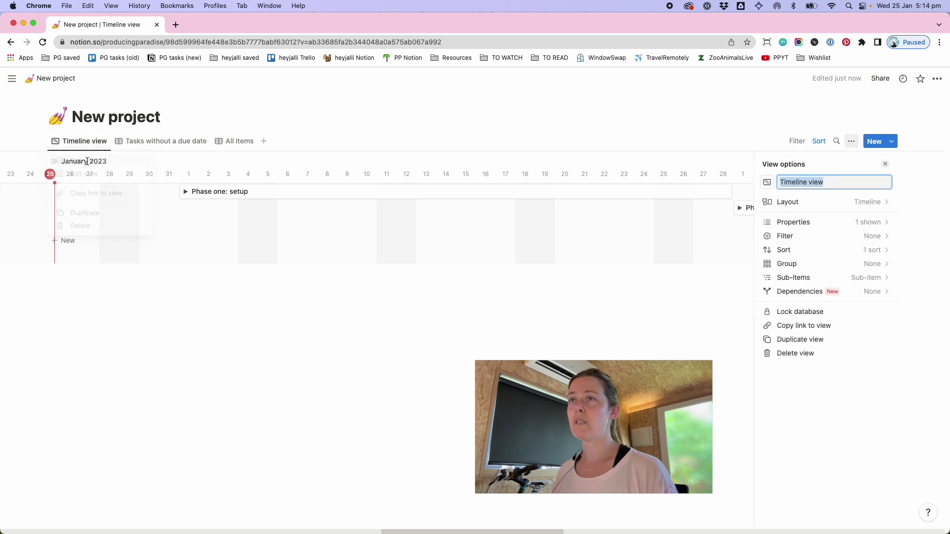
{"action": "key", "text": "Right"}
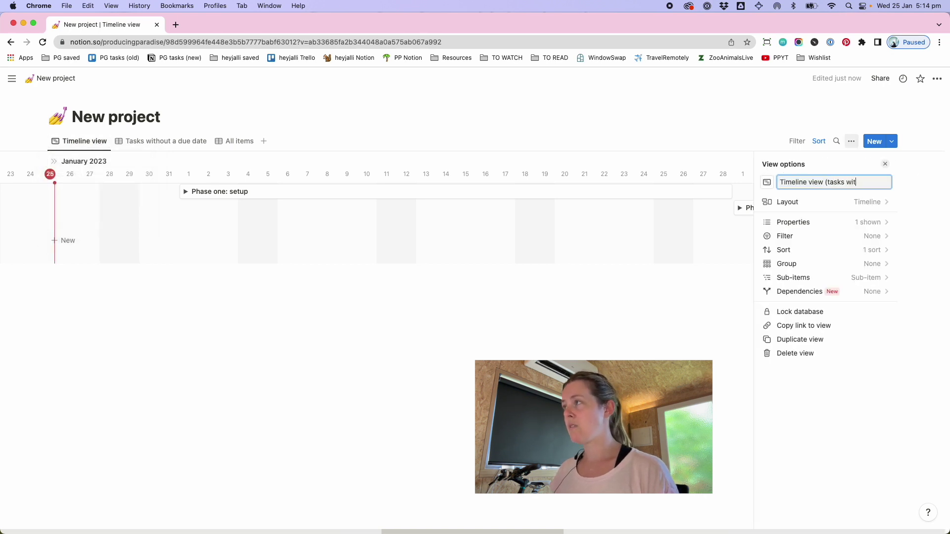
{"action": "type", "text": "(tasks with due date)"}
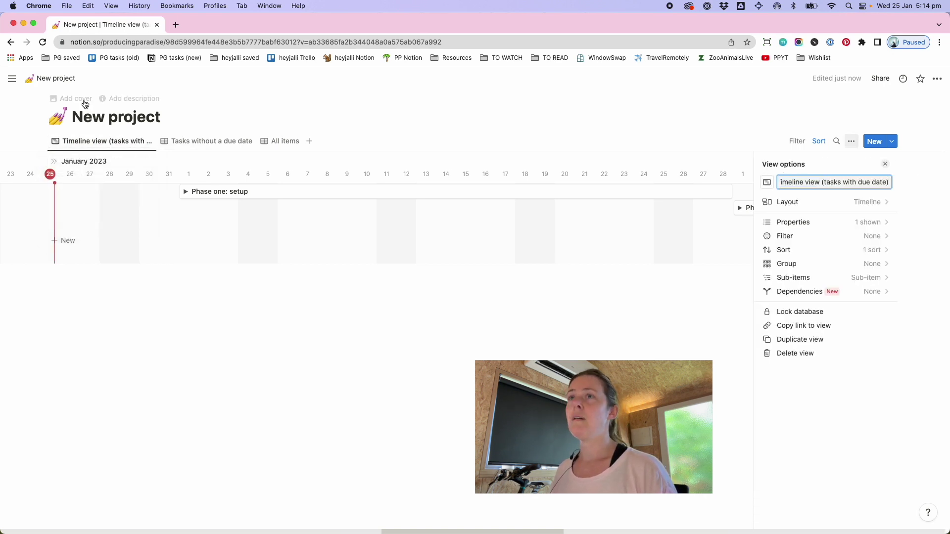
{"action": "left_click", "coordinate": [284, 121]}
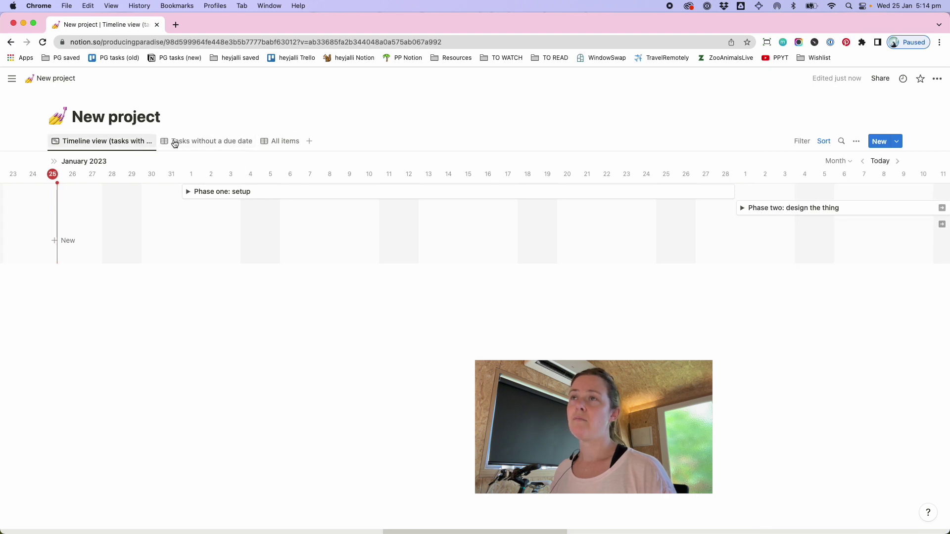
- Remove the word 'view' so it reads 'Timeline (tasks with due date)', then expand Phase one
{"action": "left_click", "coordinate": [143, 147]}
{"action": "left_click", "coordinate": [131, 162]}
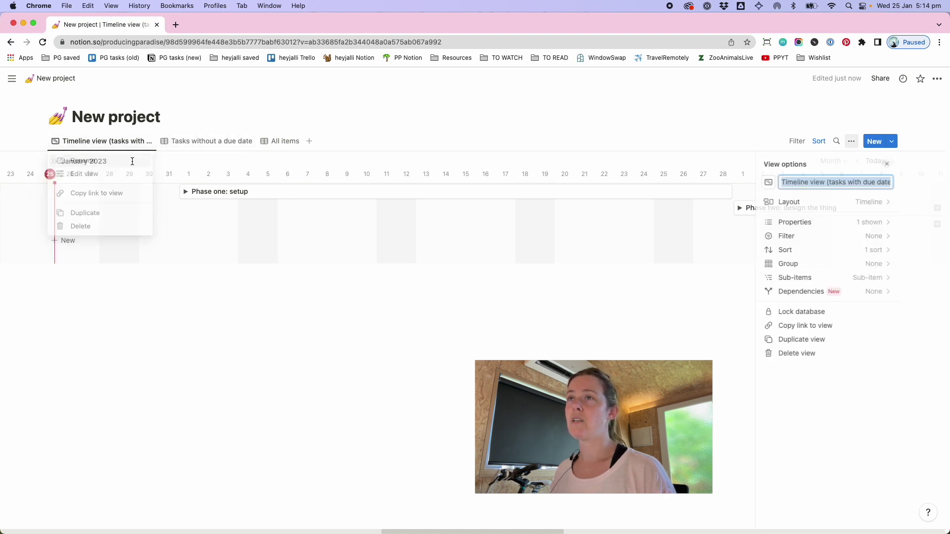
{"action": "left_click", "coordinate": [814, 183]}
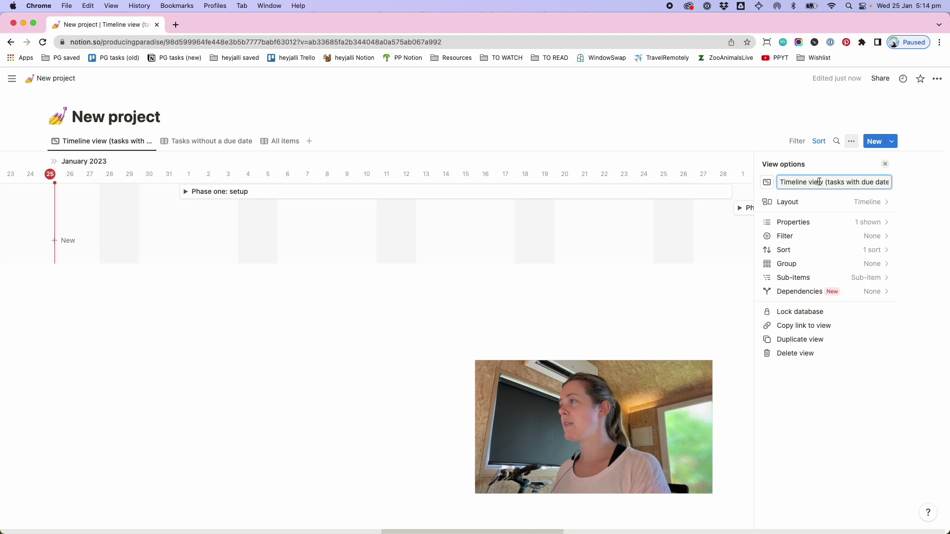
{"action": "double_click", "coordinate": [819, 182]}
{"action": "key", "text": "BackSpace"}
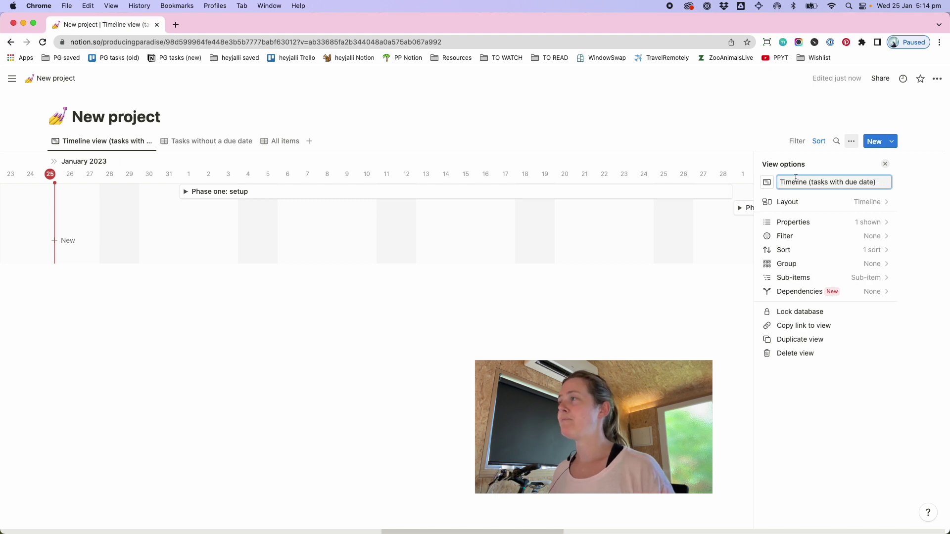
{"action": "left_click", "coordinate": [642, 117]}
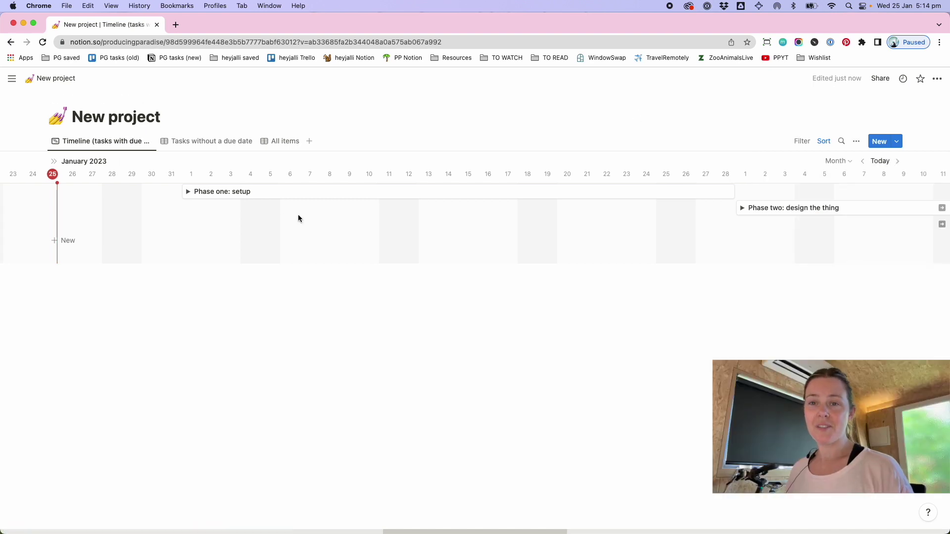
{"action": "scroll", "coordinate": [298, 215], "scroll_direction": "right", "scroll_amount": 5}
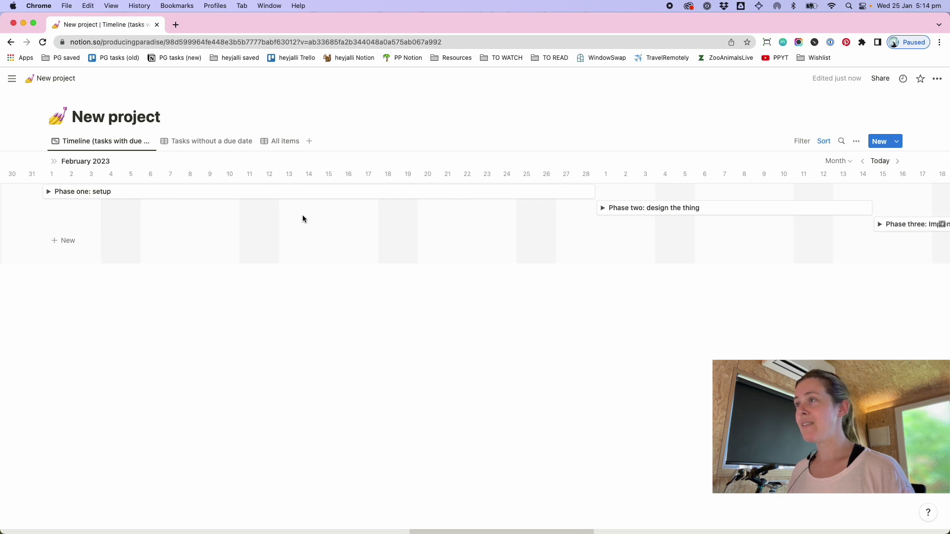
{"action": "left_click", "coordinate": [49, 192]}
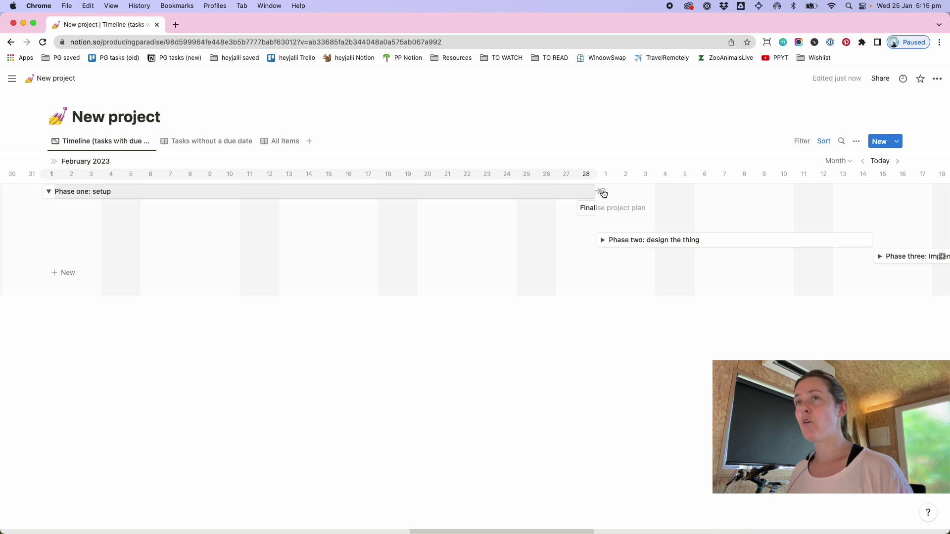
- Draw a dependency from Phase one to Phase two, creating a new relation named Dependency / Dependent on
{"action": "left_click_drag", "start_coordinate": [596, 191], "coordinate": [595, 240]}
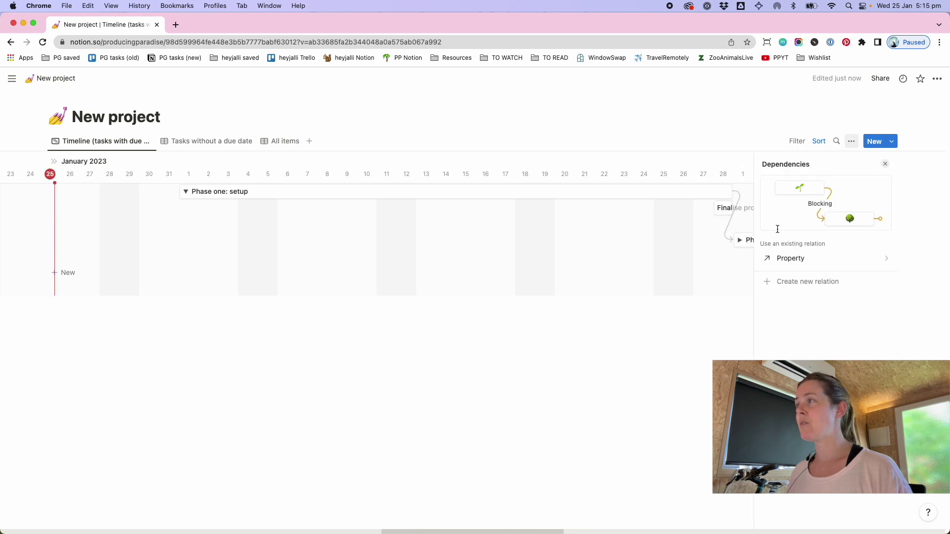
{"action": "left_click", "coordinate": [802, 283]}
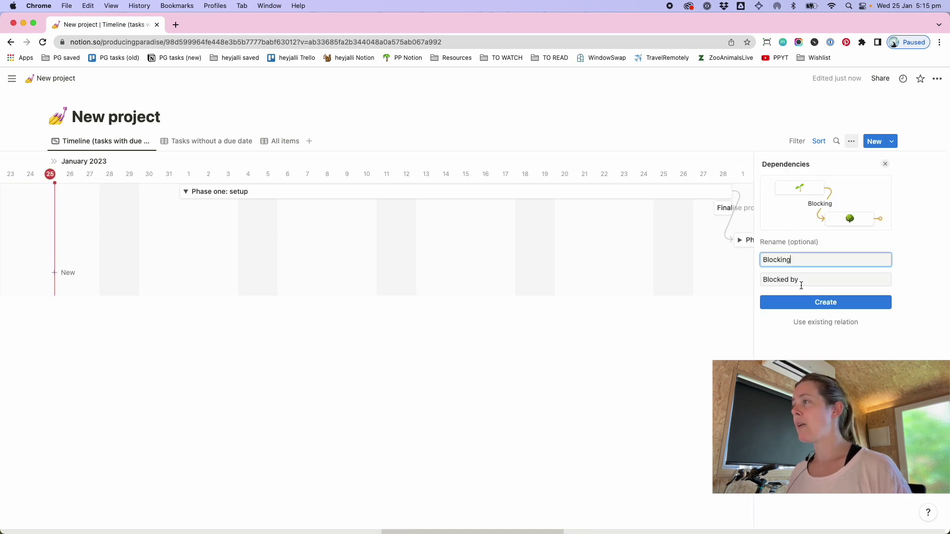
{"action": "type", "text": "Dependency"}
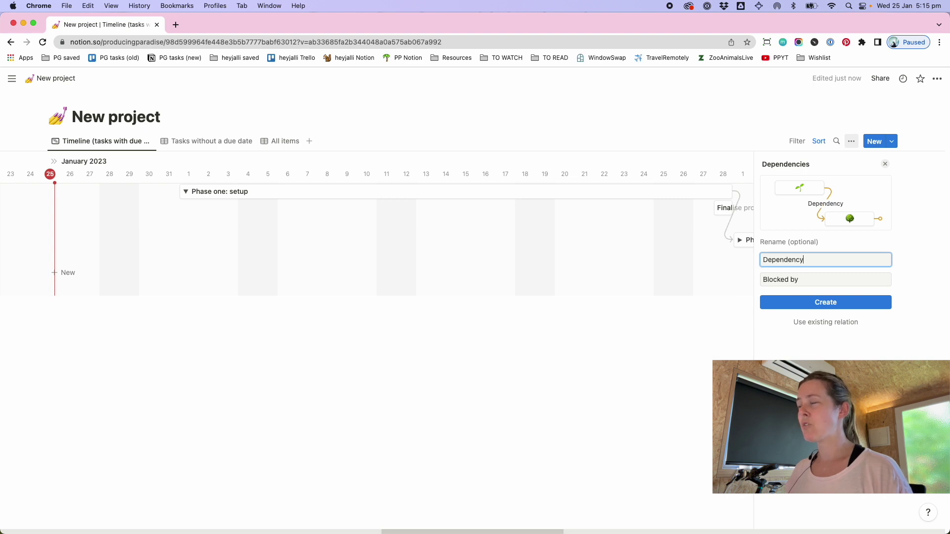
{"action": "key", "text": "Tab"}
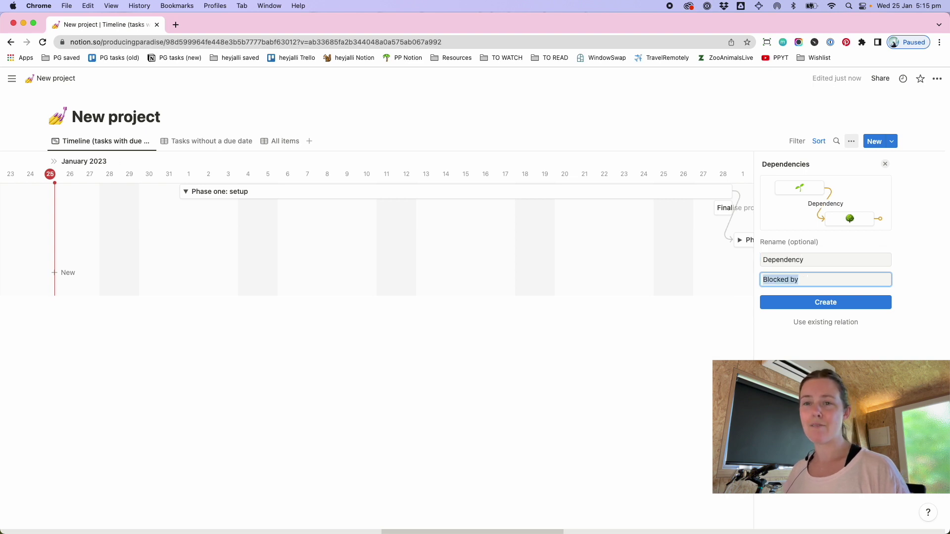
{"action": "type", "text": "Depe"}
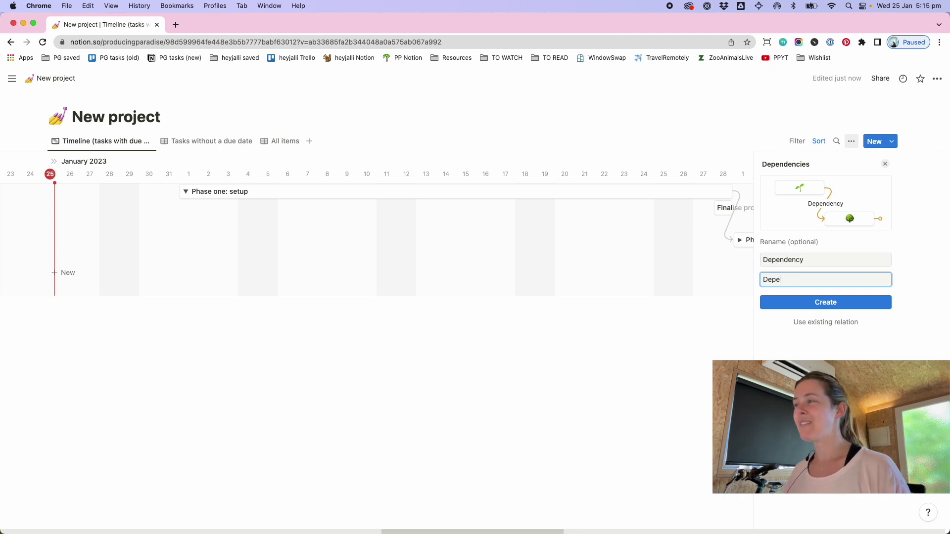
{"action": "type", "text": "ndent on"}
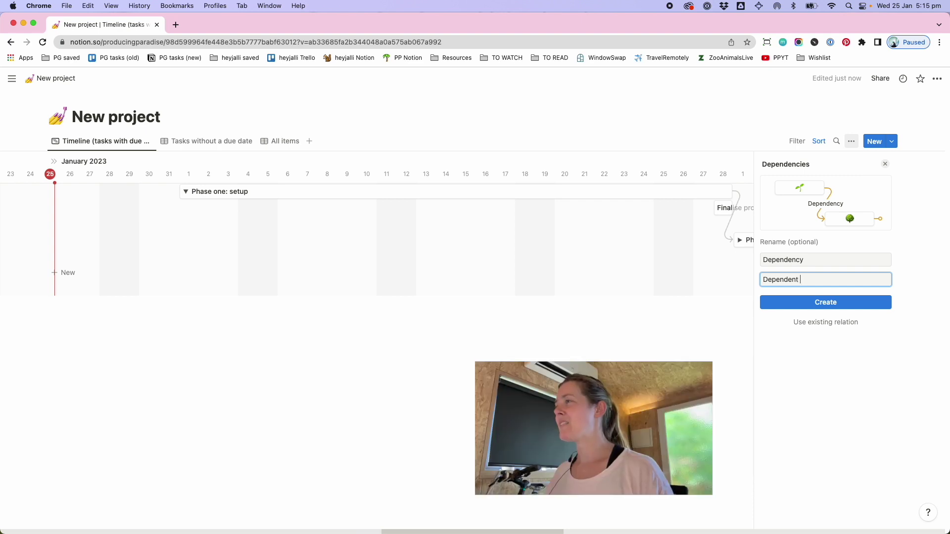
{"action": "left_click", "coordinate": [839, 303]}
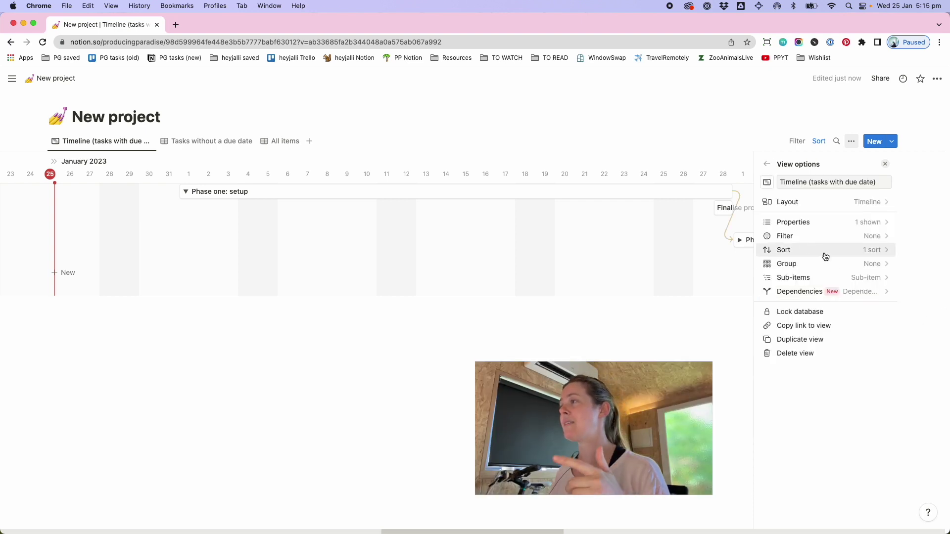
- Check in Phase one's side peek that Phase two is its linked Dependency, then return to the timeline
{"action": "left_click", "coordinate": [886, 165]}
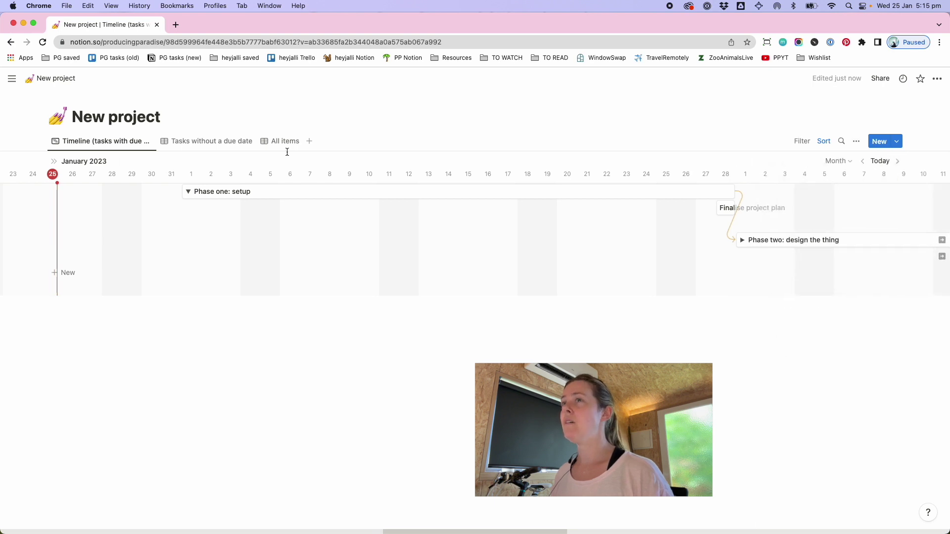
{"action": "left_click", "coordinate": [262, 199]}
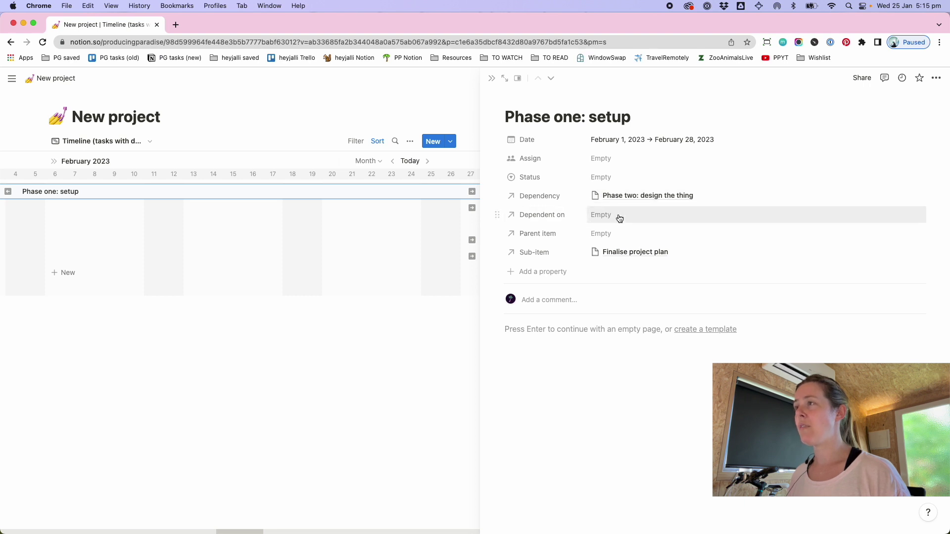
{"action": "left_click", "coordinate": [617, 197]}
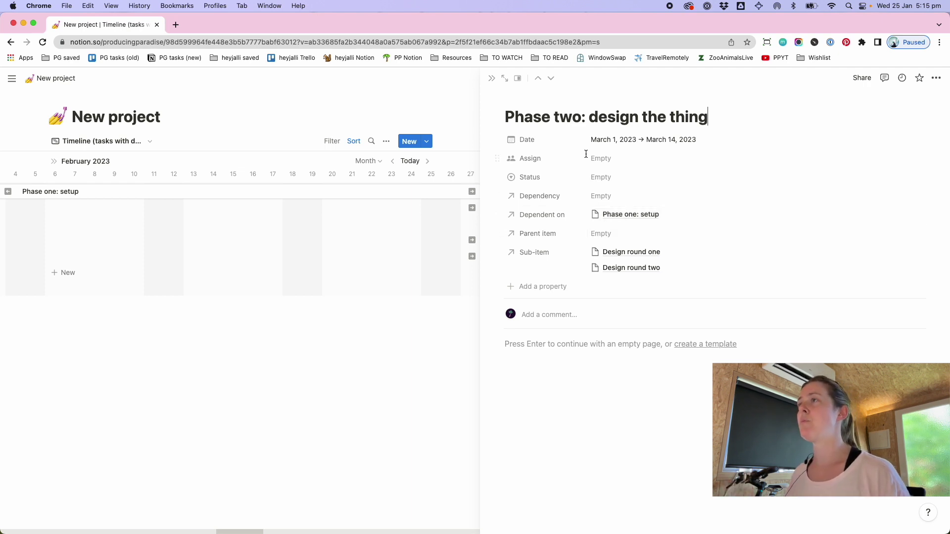
{"action": "left_click", "coordinate": [487, 79]}
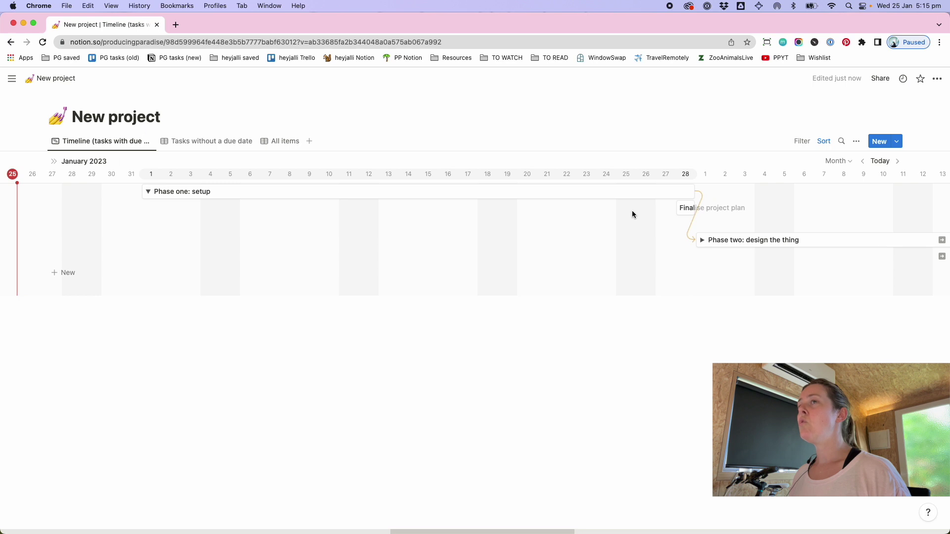
- Move Design round two to 14 March and make it depend on Design round one
{"action": "scroll", "coordinate": [631, 209], "scroll_direction": "right", "scroll_amount": 3}
{"action": "scroll", "coordinate": [631, 217], "scroll_direction": "right", "scroll_amount": 2}
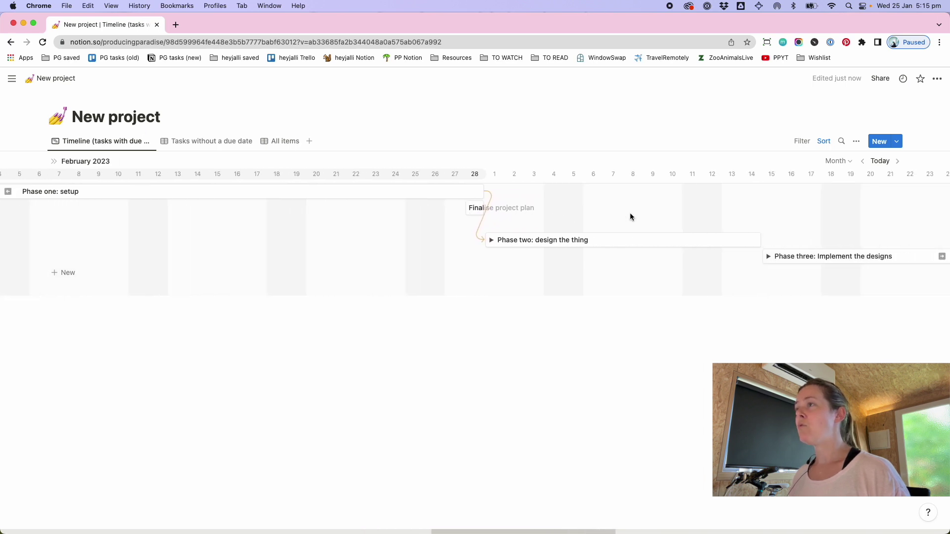
{"action": "left_click", "coordinate": [492, 241]}
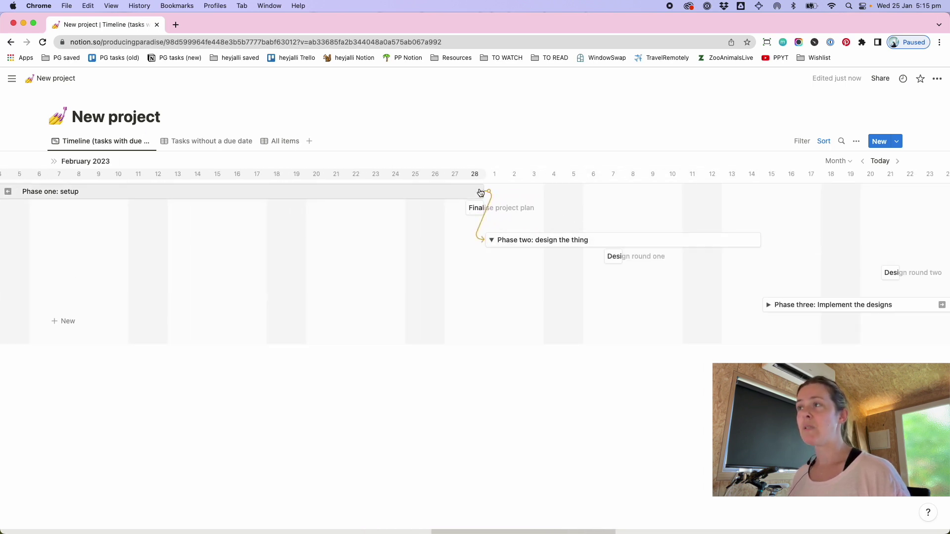
{"action": "scroll", "coordinate": [665, 283], "scroll_direction": "right", "scroll_amount": 2}
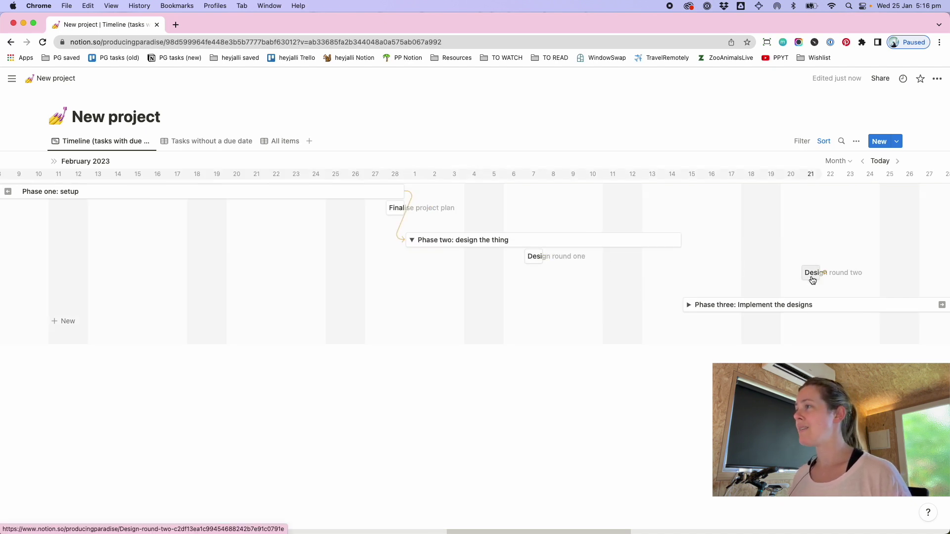
{"action": "left_click_drag", "start_coordinate": [814, 278], "coordinate": [680, 267]}
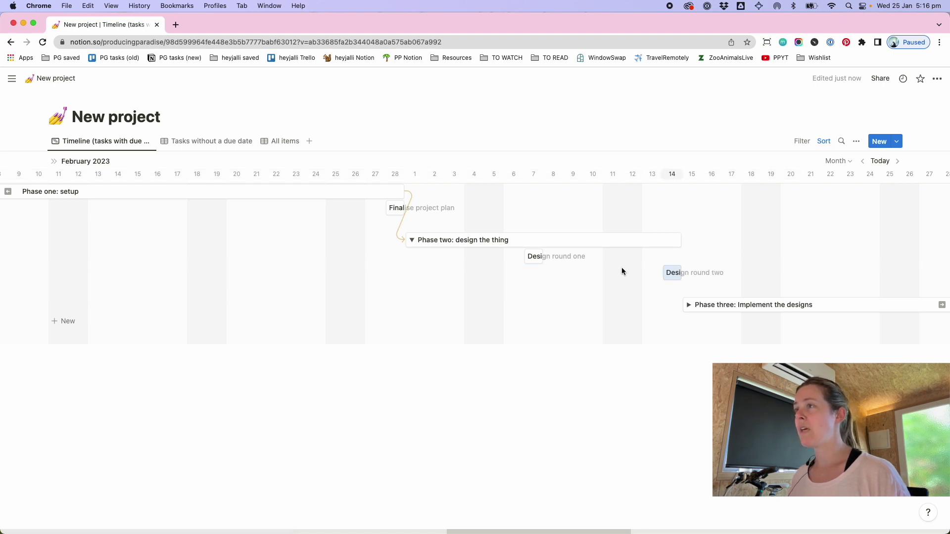
{"action": "left_click_drag", "start_coordinate": [545, 257], "coordinate": [658, 275]}
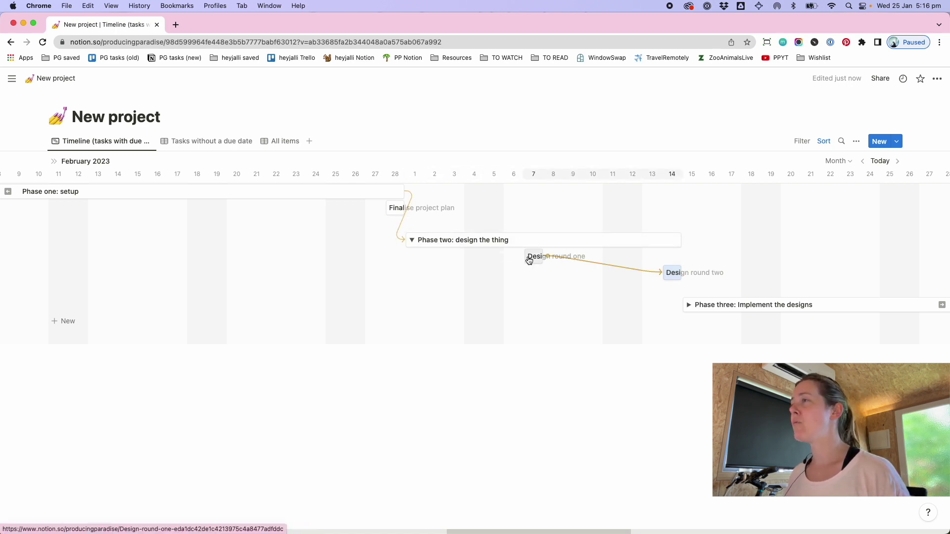
- Reschedule Design round one to 7 March, dismissing the remove-sorting prompt
{"action": "left_click_drag", "start_coordinate": [530, 261], "coordinate": [681, 252]}
{"action": "left_click", "coordinate": [549, 321]}
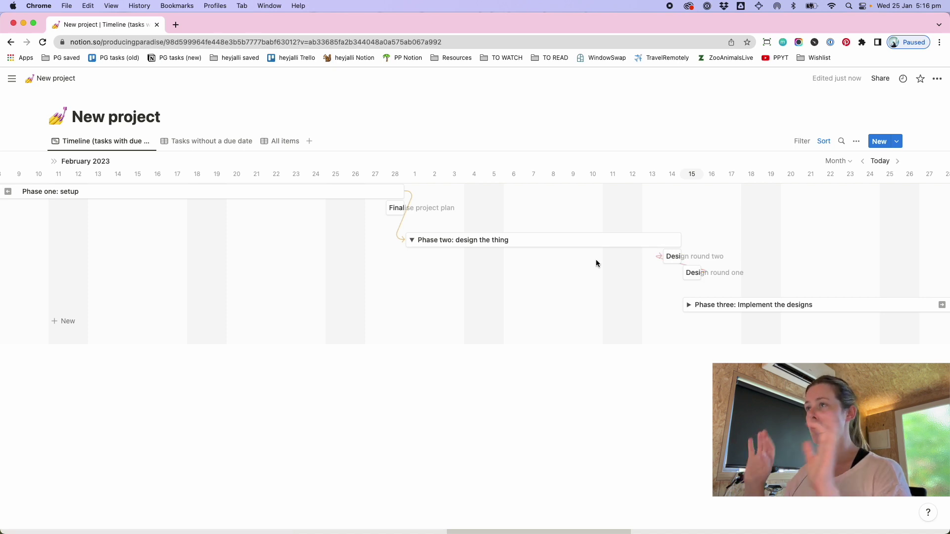
{"action": "left_click_drag", "start_coordinate": [694, 275], "coordinate": [541, 261]}
{"action": "left_click", "coordinate": [515, 321]}
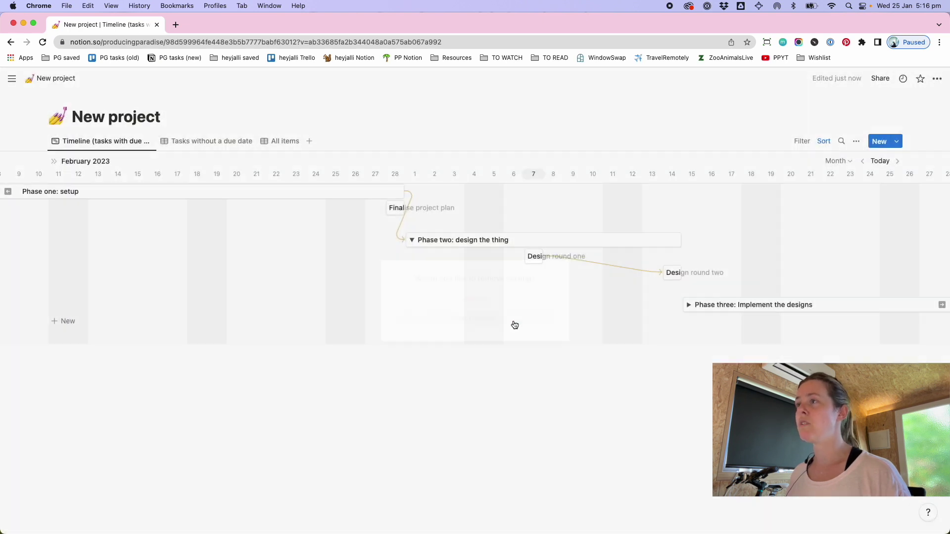
{"action": "scroll", "coordinate": [579, 302], "scroll_direction": "left", "scroll_amount": 5}
{"action": "scroll", "coordinate": [579, 304], "scroll_direction": "left", "scroll_amount": 3}
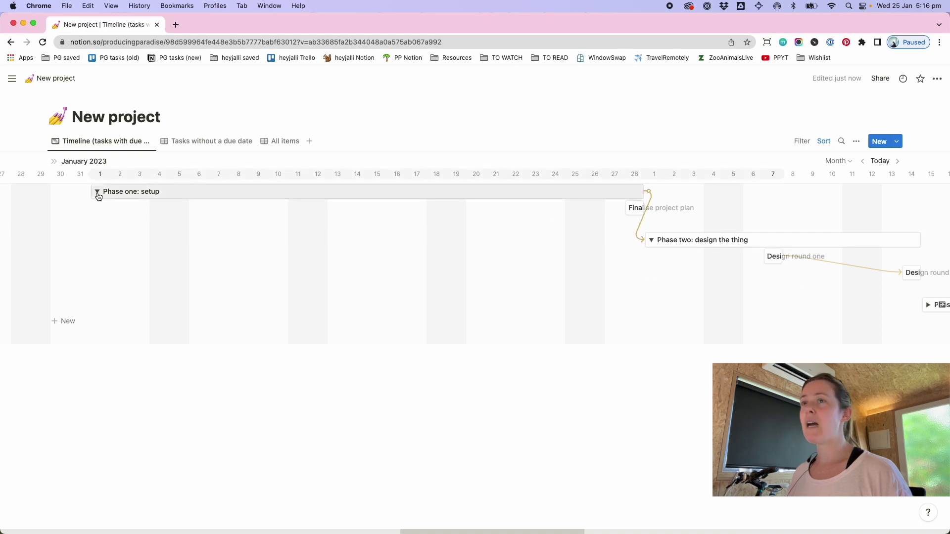
- Add a new checkbox property named 'Phase?' to the items
{"action": "left_click", "coordinate": [147, 197]}
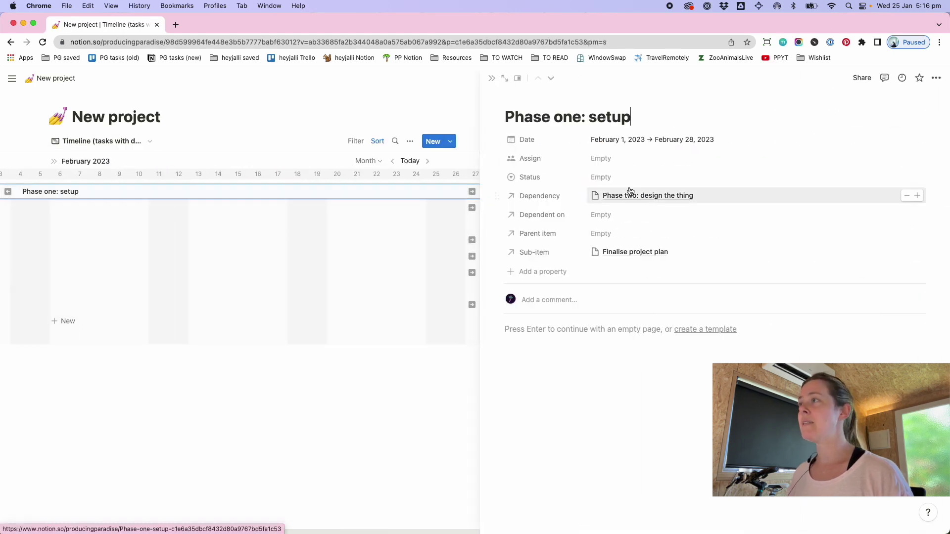
{"action": "left_click", "coordinate": [539, 272]}
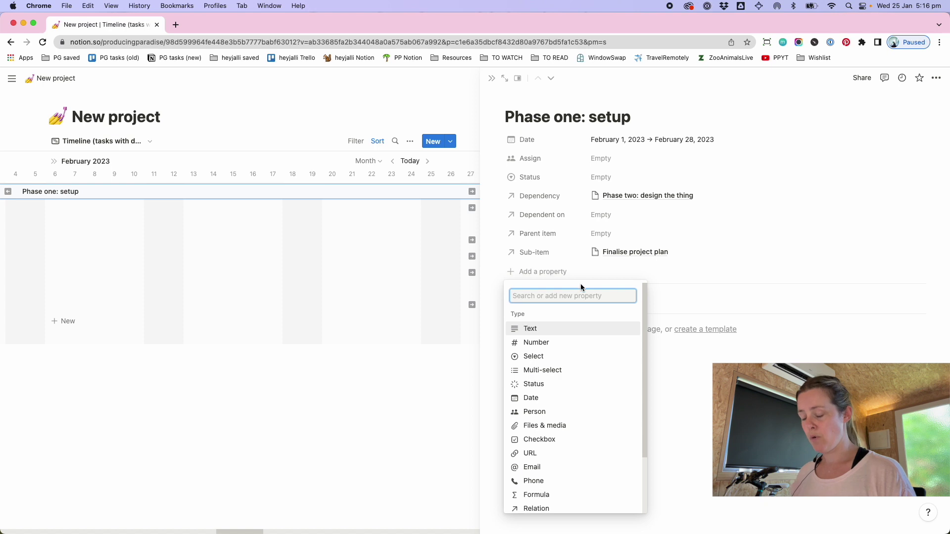
{"action": "type", "text": "Phase?"}
{"action": "key", "text": "Return"}
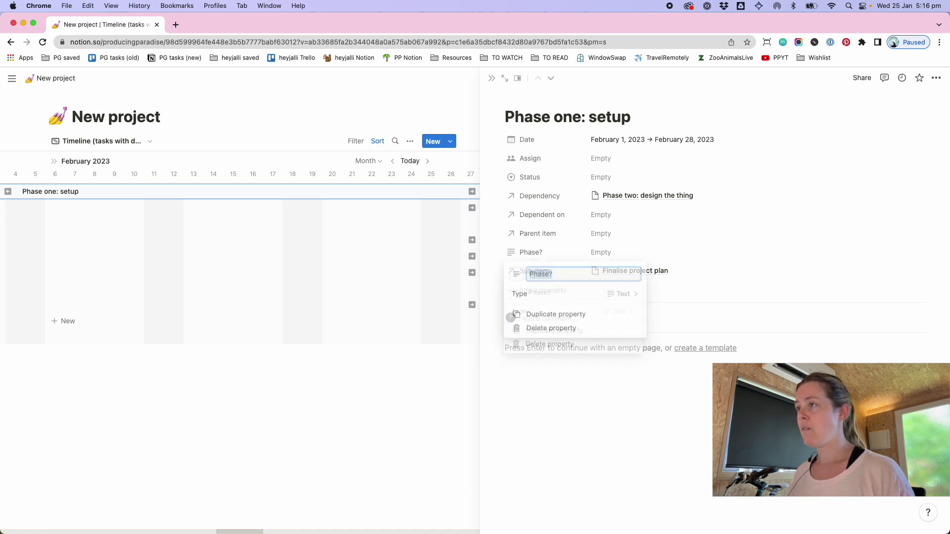
{"action": "left_click", "coordinate": [629, 301]}
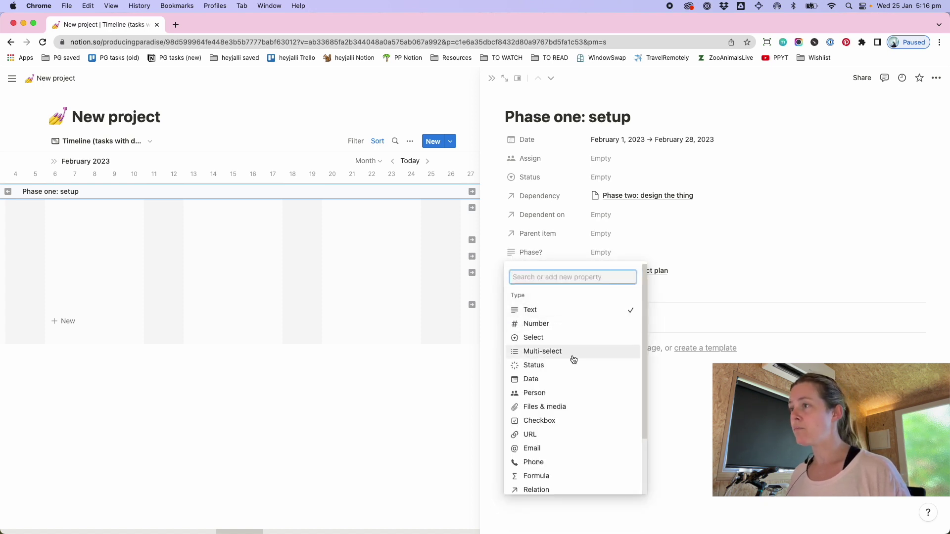
{"action": "scroll", "coordinate": [570, 364], "scroll_direction": "down", "scroll_amount": 1}
{"action": "left_click", "coordinate": [556, 404]}
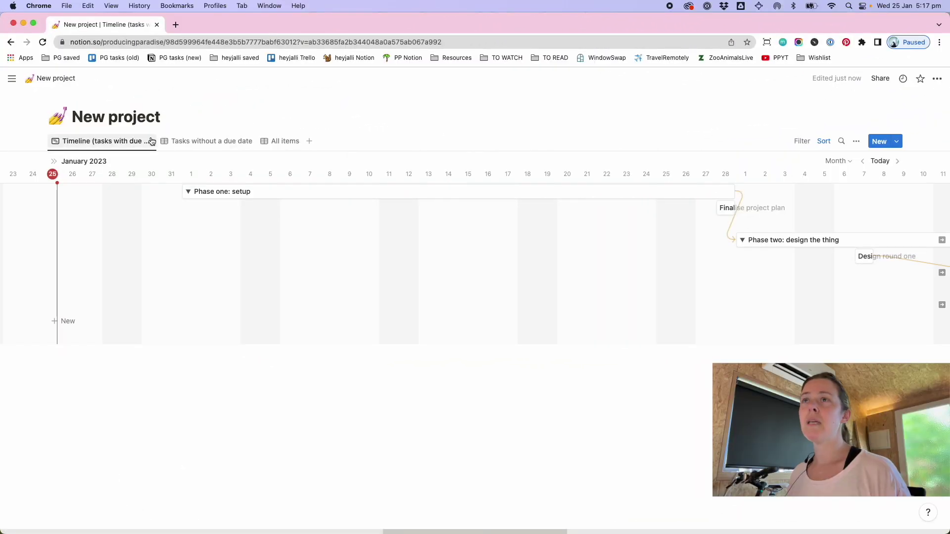
- Group the timeline by the Phase? checkbox with empty groups hidden
{"action": "left_click", "coordinate": [146, 141]}
{"action": "left_click", "coordinate": [116, 179]}
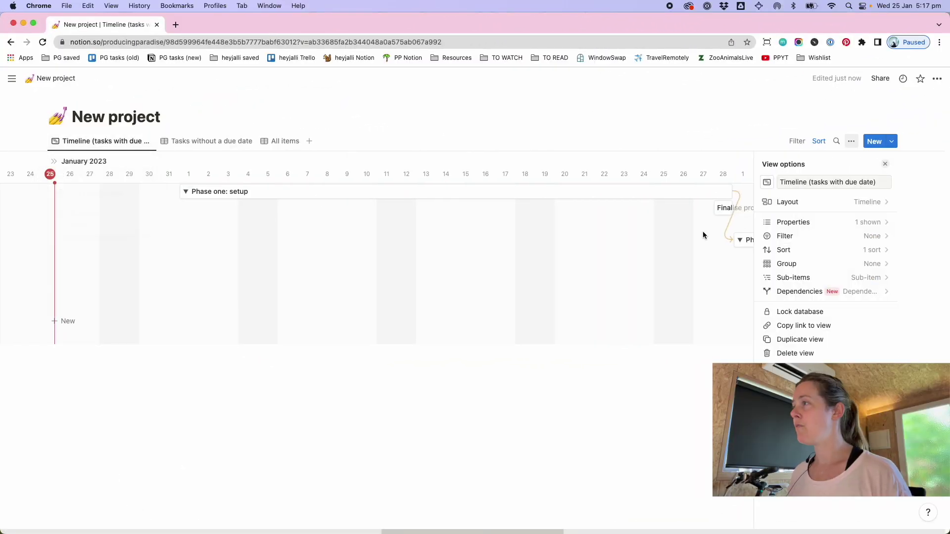
{"action": "left_click", "coordinate": [803, 266]}
{"action": "left_click", "coordinate": [790, 313]}
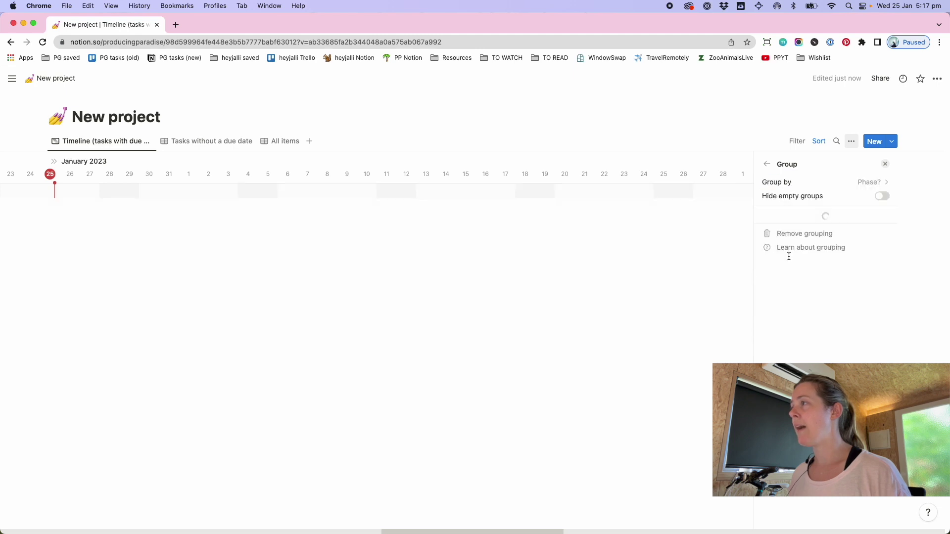
{"action": "left_click", "coordinate": [885, 197]}
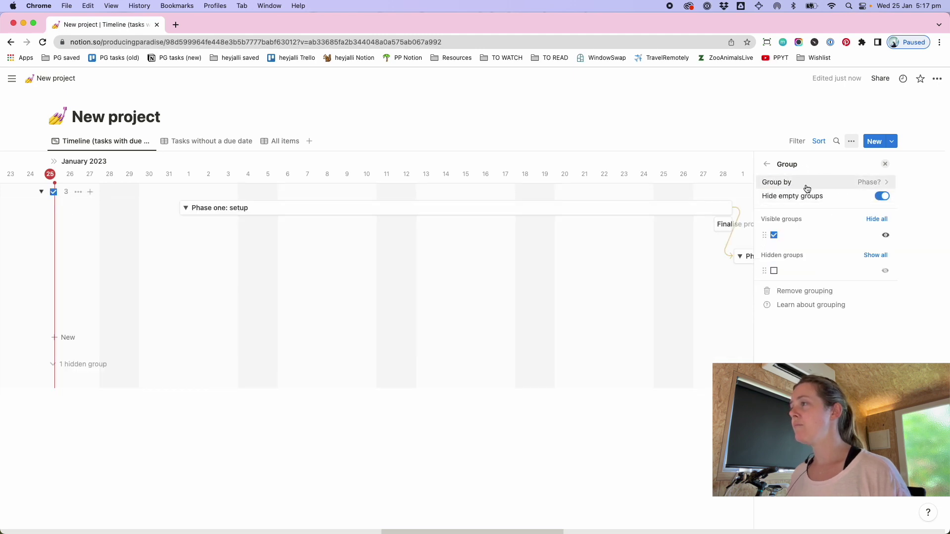
{"action": "left_click", "coordinate": [885, 164]}
- Collapse the Phase one and Phase two bars to hide their sub-items
{"action": "scroll", "coordinate": [812, 266], "scroll_direction": "right", "scroll_amount": 5}
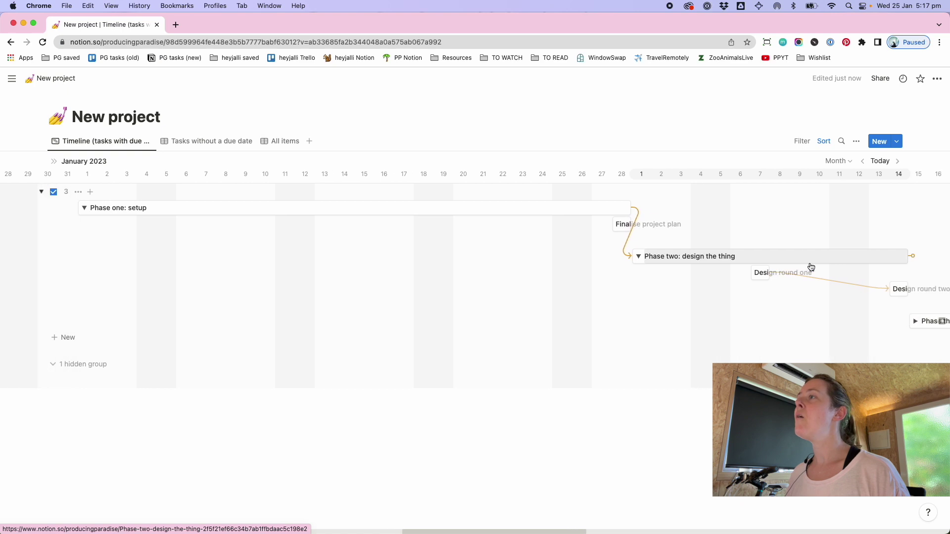
{"action": "scroll", "coordinate": [557, 246], "scroll_direction": "left", "scroll_amount": 4}
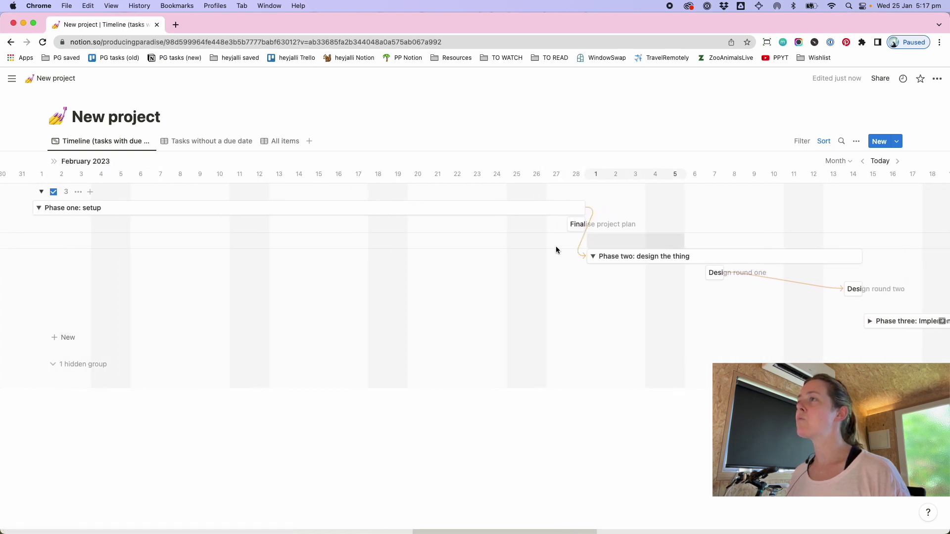
{"action": "scroll", "coordinate": [556, 250], "scroll_direction": "left", "scroll_amount": 1}
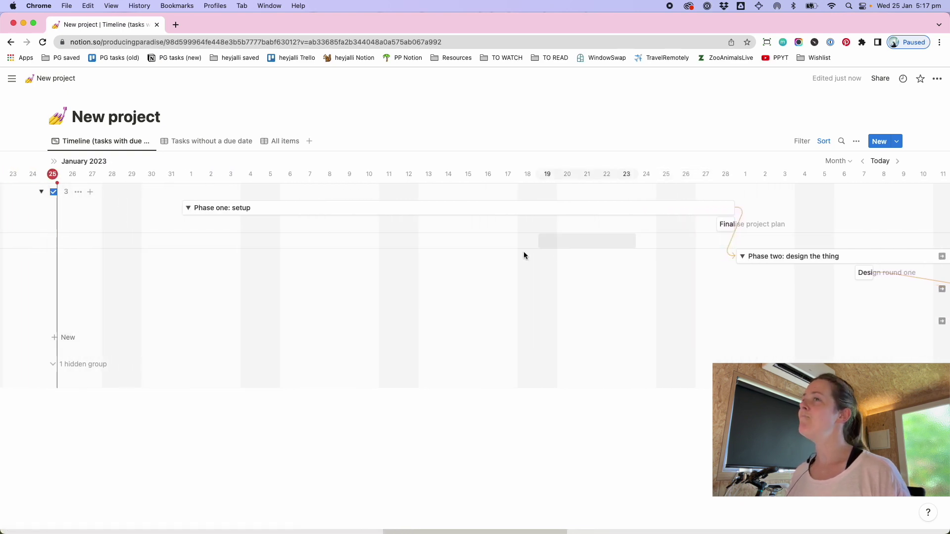
{"action": "left_click", "coordinate": [189, 208]}
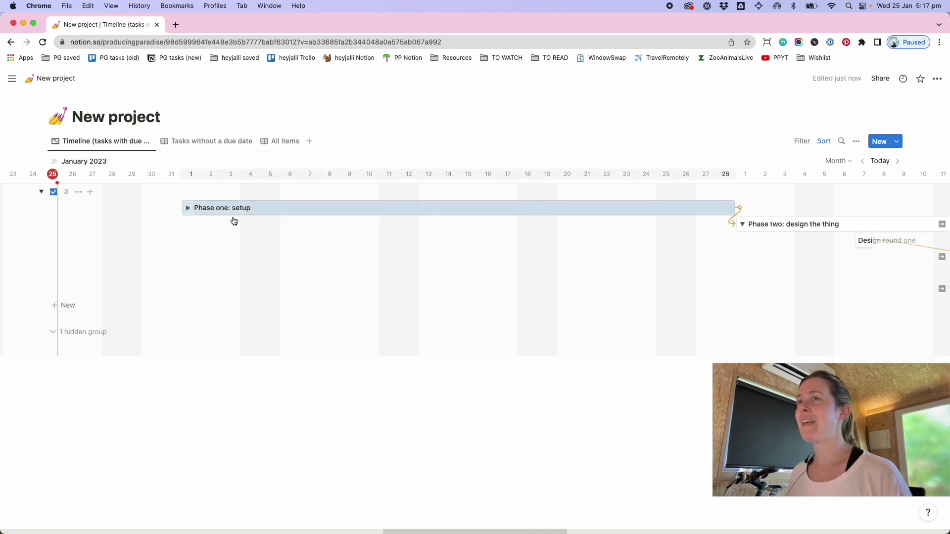
{"action": "left_click", "coordinate": [742, 224]}
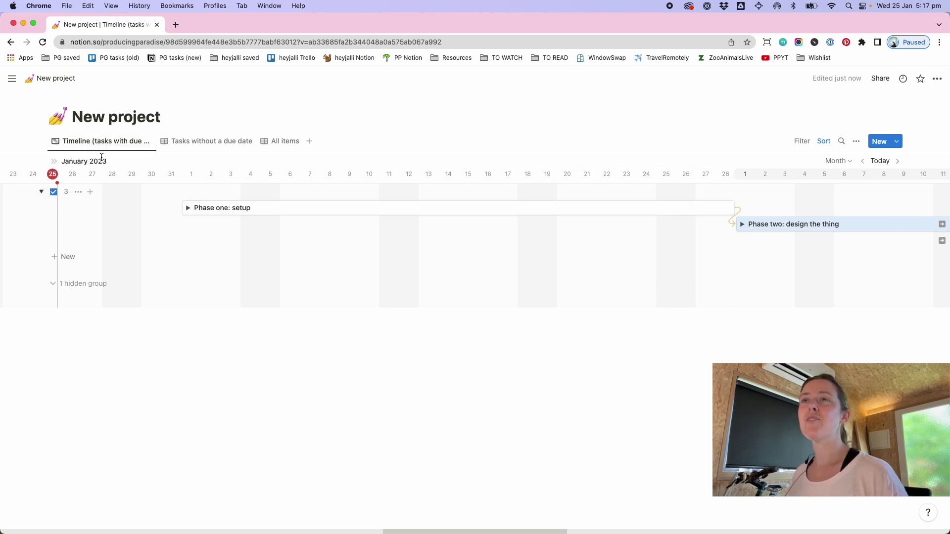
- Bring up the Timeline view's options menu
{"action": "left_click", "coordinate": [122, 142]}
{"action": "left_click", "coordinate": [105, 144]}
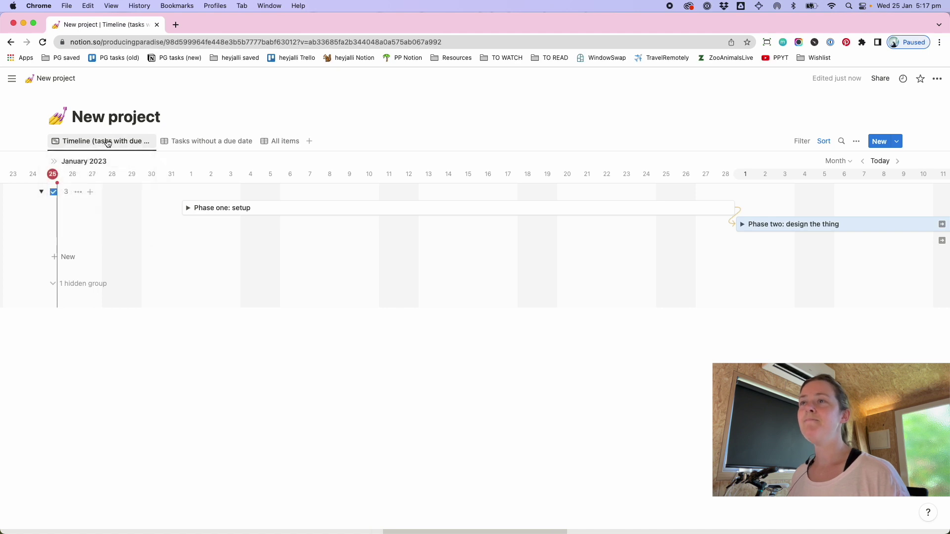
{"action": "left_click", "coordinate": [105, 144]}
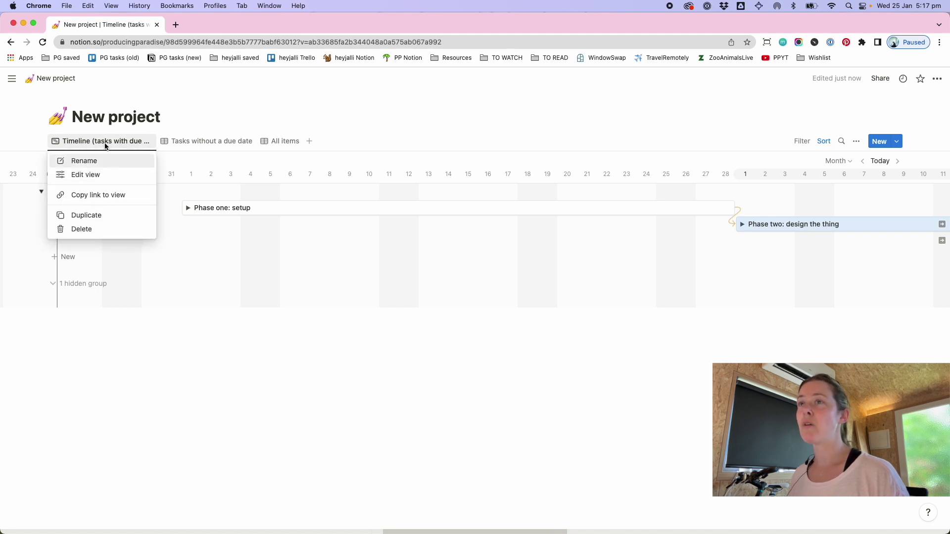
- Rename the Phase? property to 'Contract deliverable?' and name the new table view 'Contracted deliverables'
{"action": "left_click", "coordinate": [106, 143]}
{"action": "left_click", "coordinate": [222, 208]}
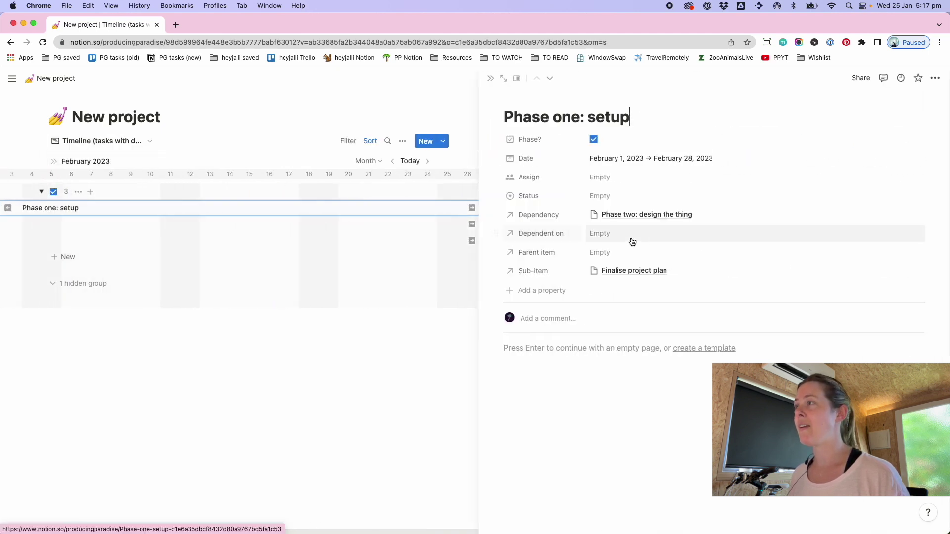
{"action": "left_click", "coordinate": [545, 140]}
{"action": "left_click", "coordinate": [546, 158]}
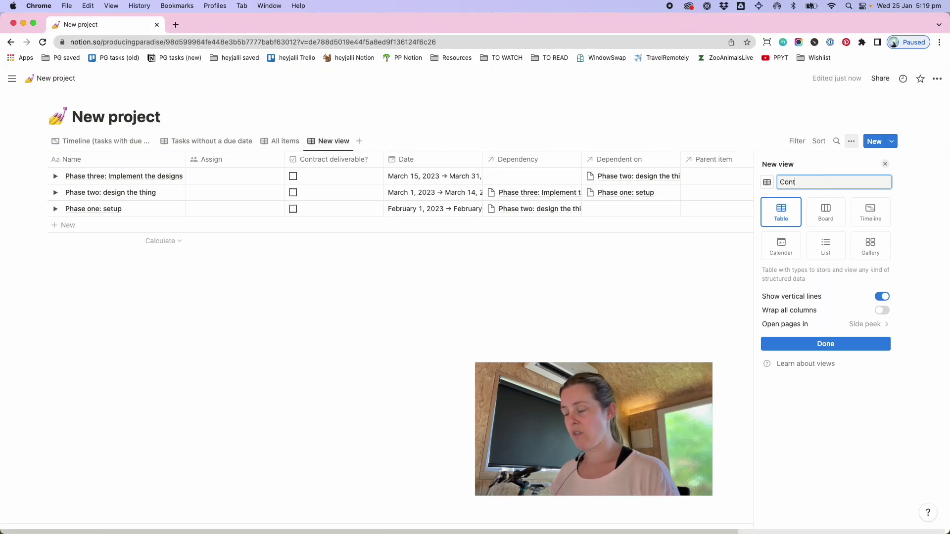
{"action": "type", "text": "ted deliverables"}
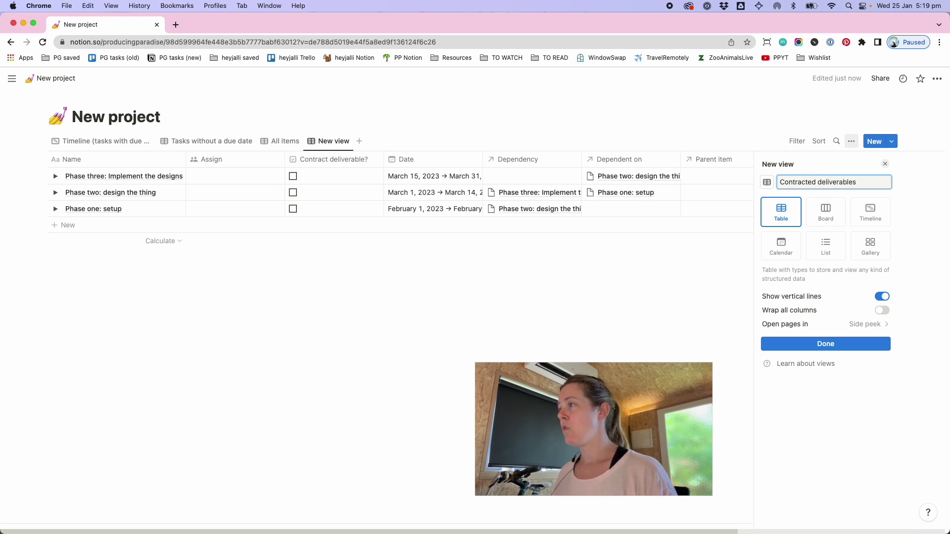
{"action": "key", "text": "Return"}
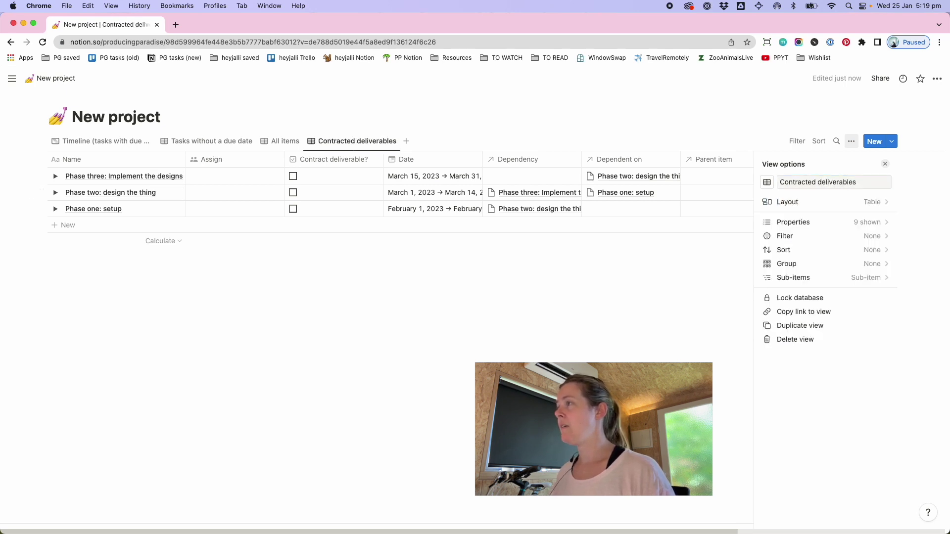
- Filter the Contracted deliverables view to only rows with Contract deliverable? checked
{"action": "left_click", "coordinate": [787, 236]}
{"action": "left_click", "coordinate": [804, 216]}
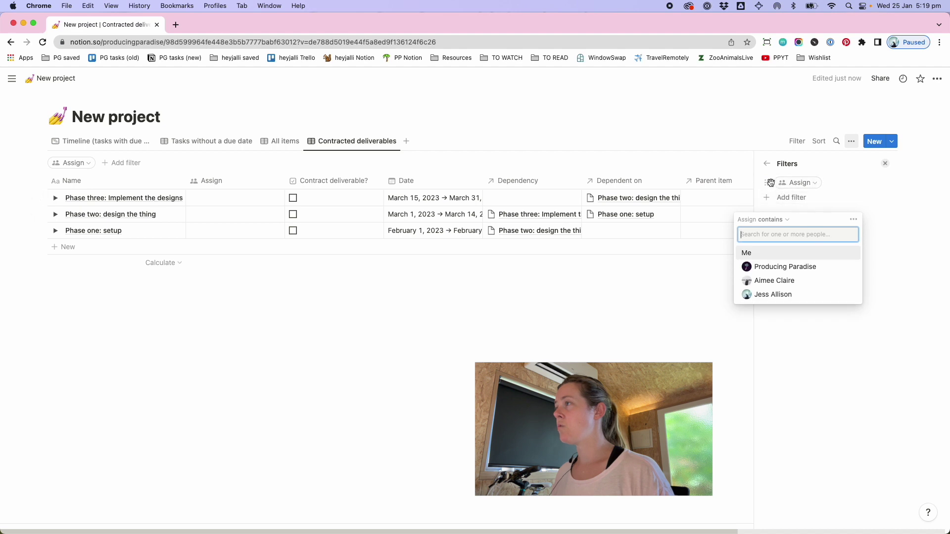
{"action": "left_click", "coordinate": [799, 183]}
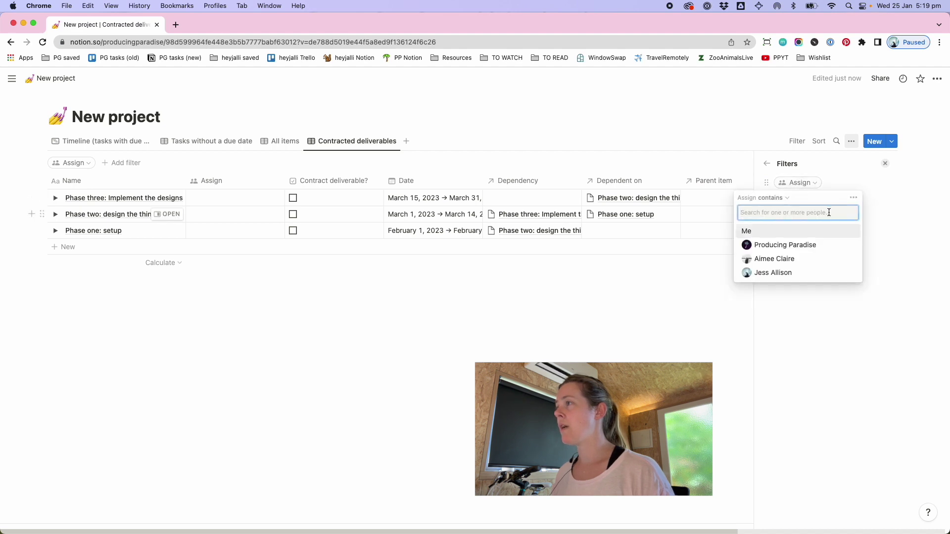
{"action": "left_click", "coordinate": [854, 198]}
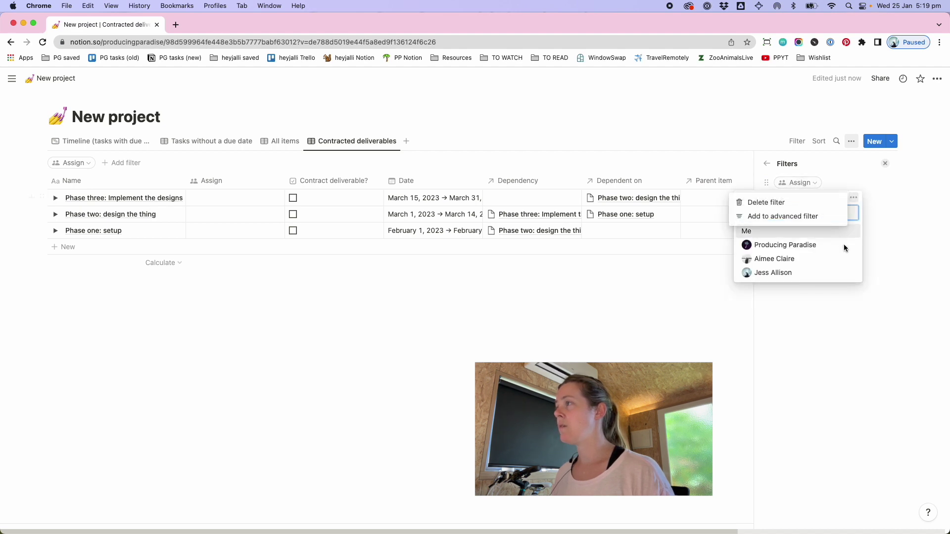
{"action": "left_click", "coordinate": [787, 202]}
{"action": "left_click", "coordinate": [799, 184]}
{"action": "left_click", "coordinate": [802, 229]}
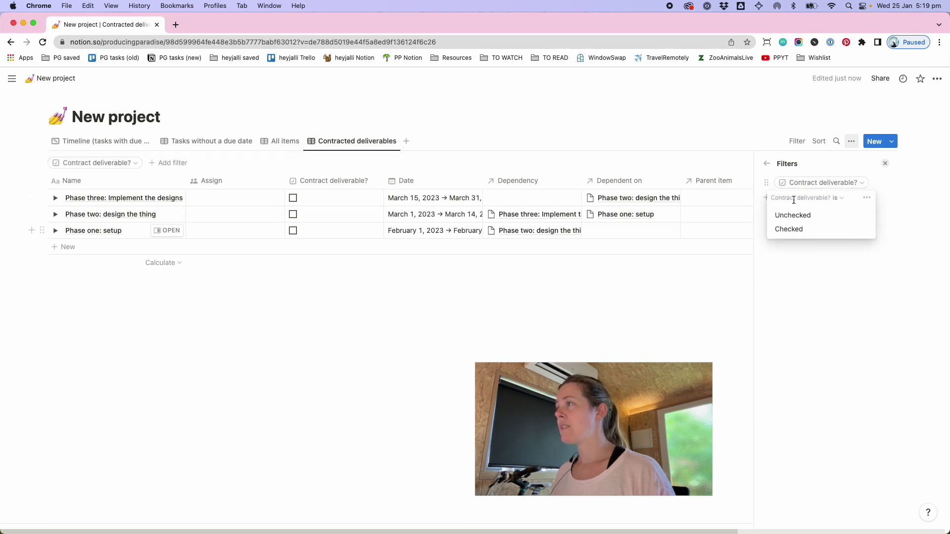
{"action": "left_click", "coordinate": [791, 229]}
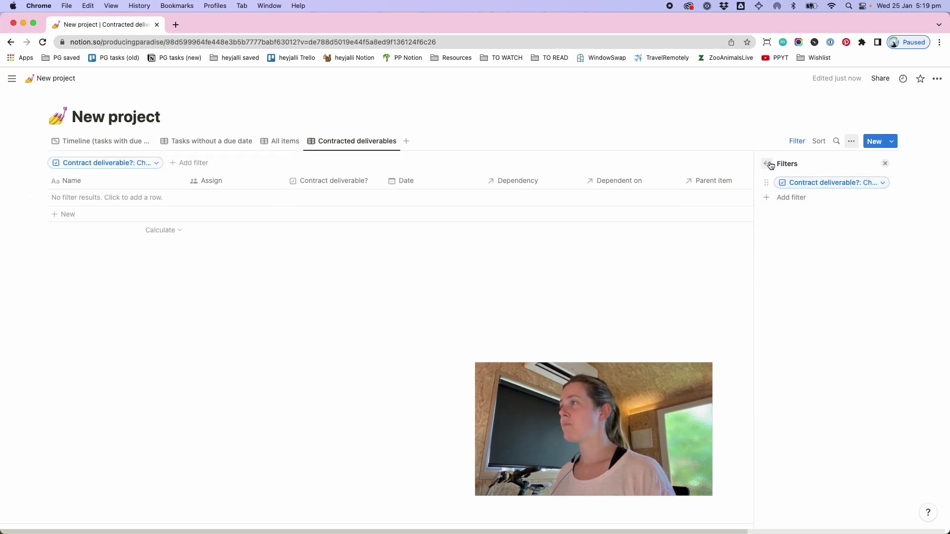
{"action": "left_click", "coordinate": [769, 164]}
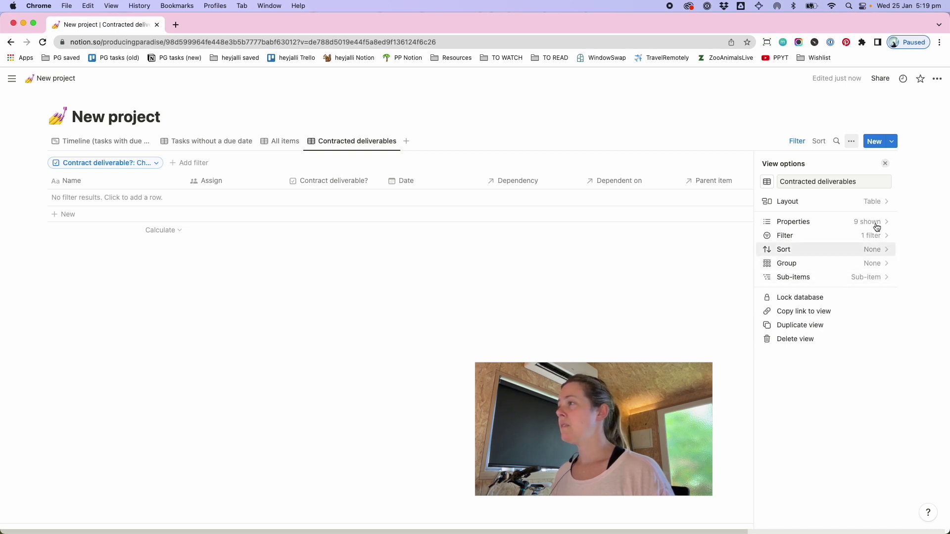
{"action": "left_click", "coordinate": [885, 165]}
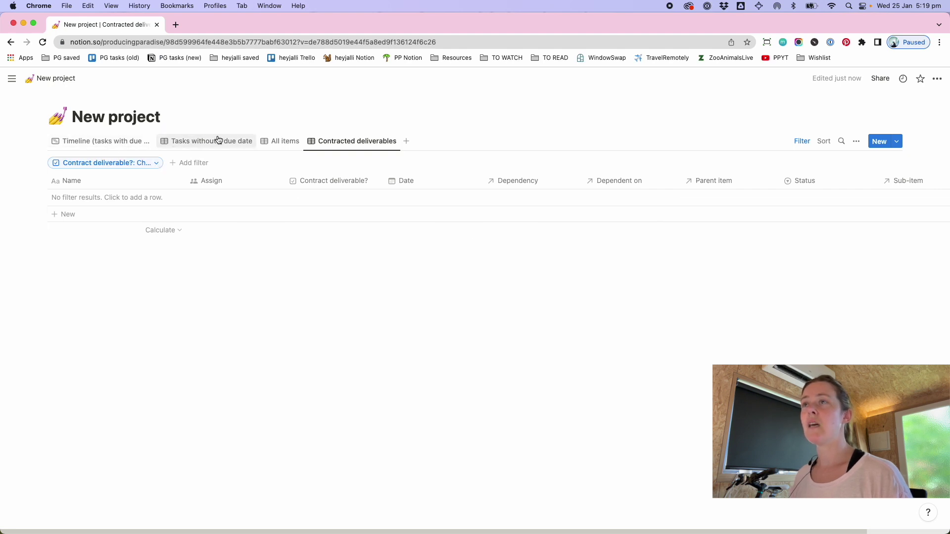
- Switch to All items and expand Phase one, Phase two and Phase three
{"action": "left_click", "coordinate": [280, 142]}
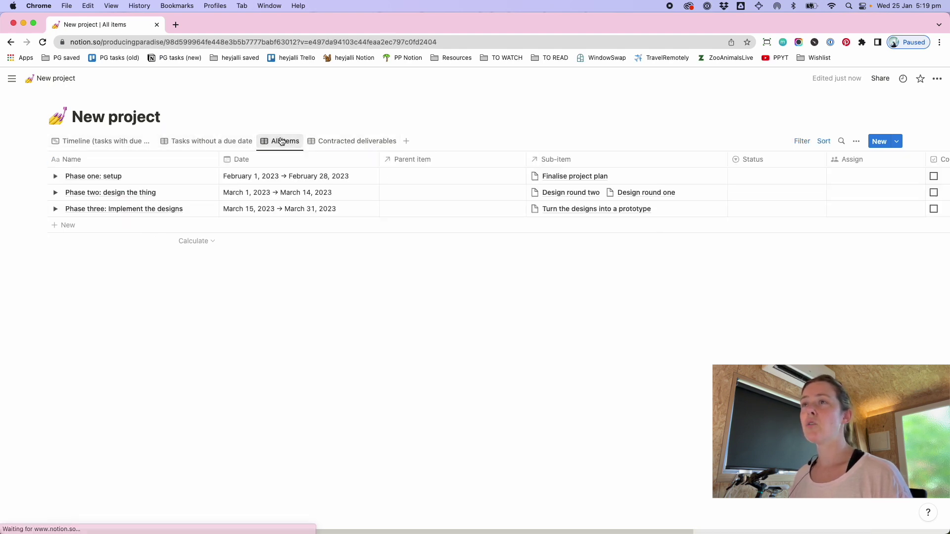
{"action": "left_click", "coordinate": [55, 177]}
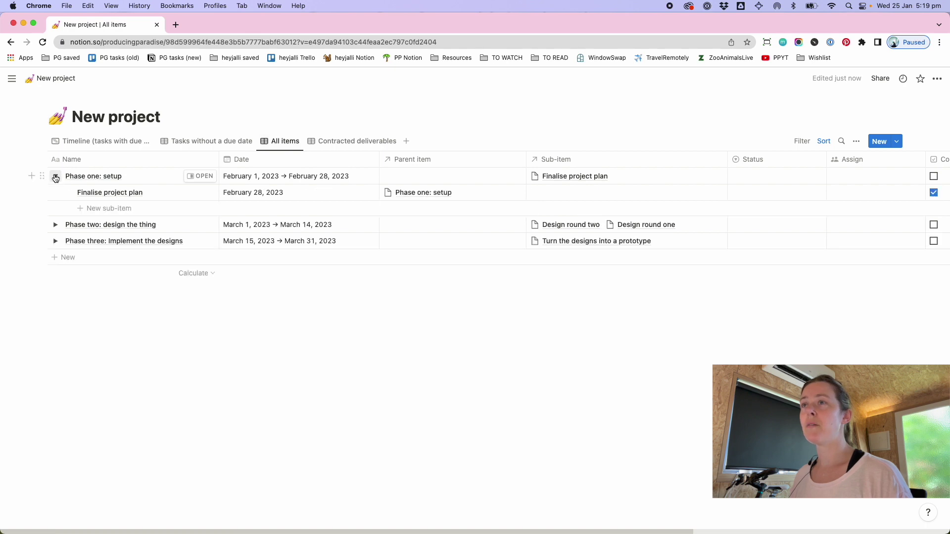
{"action": "left_click", "coordinate": [55, 225]}
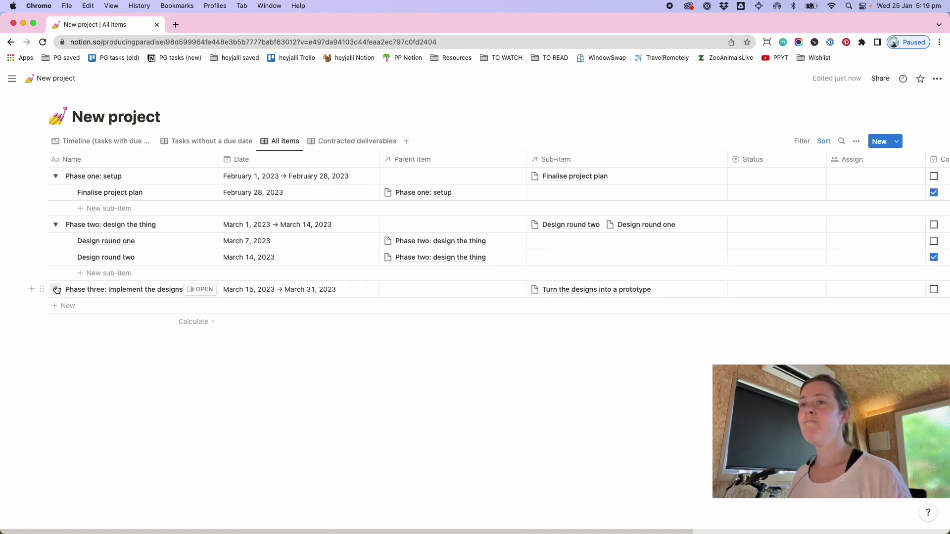
{"action": "left_click", "coordinate": [55, 290]}
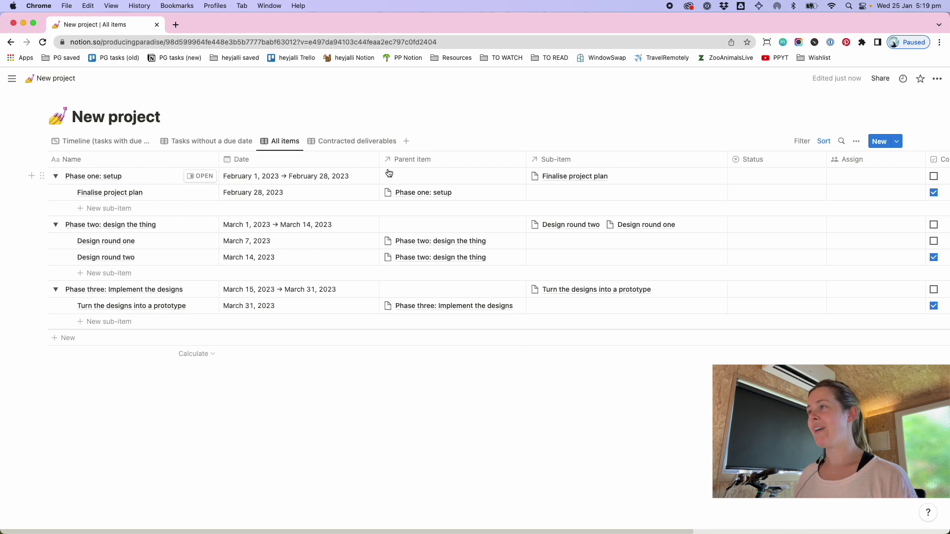
{"action": "scroll", "coordinate": [520, 222], "scroll_direction": "right", "scroll_amount": 5}
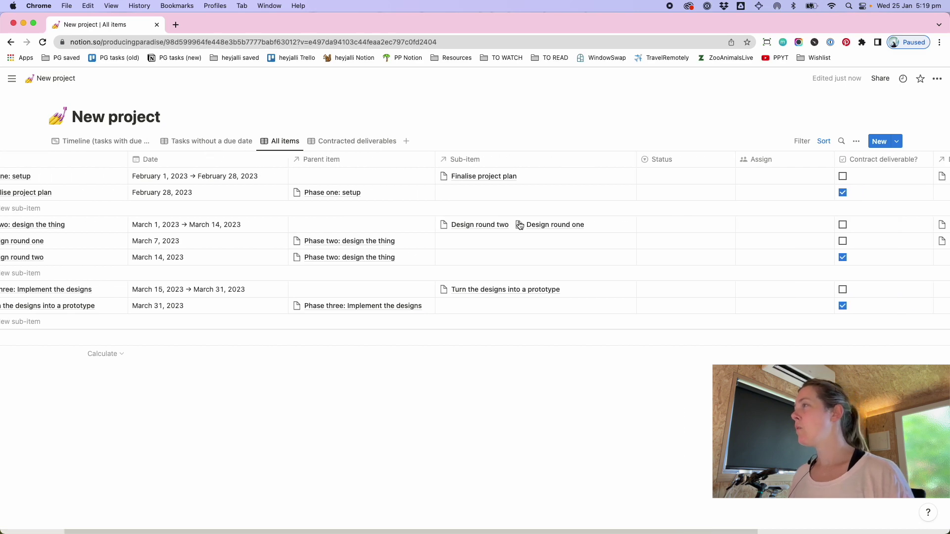
- Delete the Contracted deliverables view and confirm the deletion
{"action": "right_click", "coordinate": [362, 142]}
{"action": "left_click", "coordinate": [338, 229]}
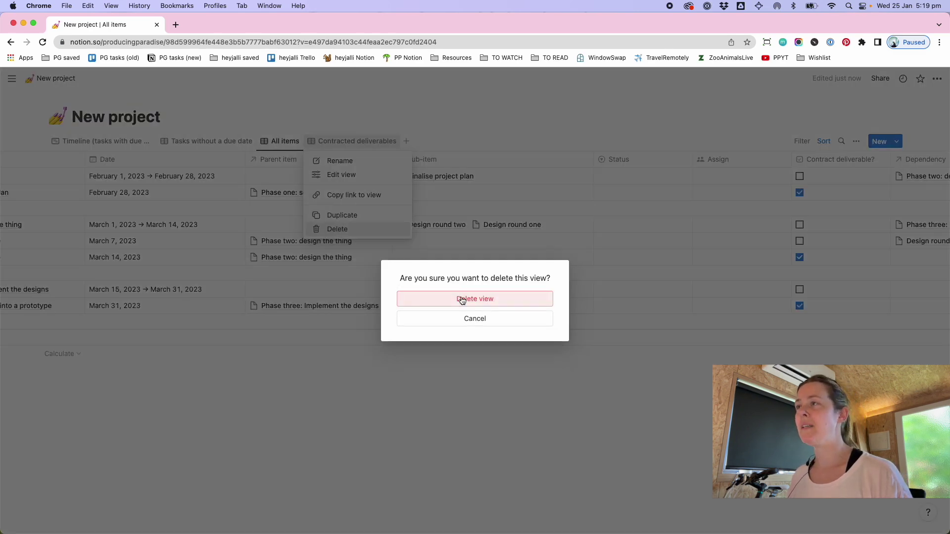
{"action": "left_click", "coordinate": [461, 299]}
{"action": "scroll", "coordinate": [415, 225], "scroll_direction": "left", "scroll_amount": 5}
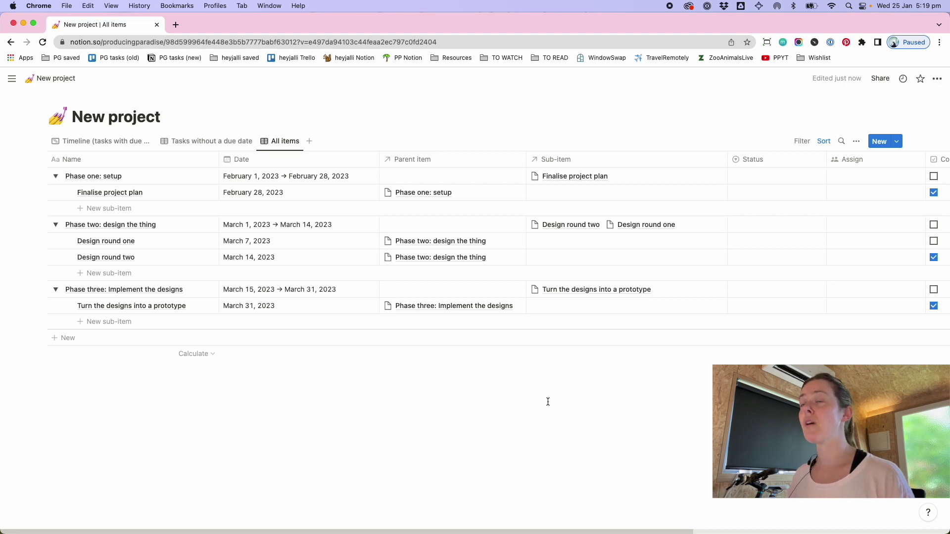
- Drag the Contract deliverable? column to sit right after Name, then narrow it
{"action": "scroll", "coordinate": [548, 402], "scroll_direction": "right", "scroll_amount": 5}
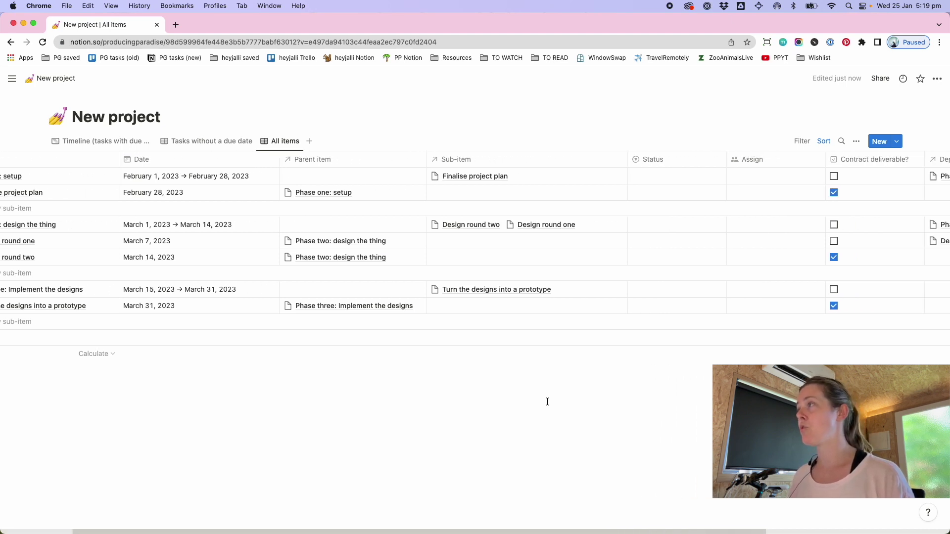
{"action": "scroll", "coordinate": [546, 402], "scroll_direction": "left", "scroll_amount": 4}
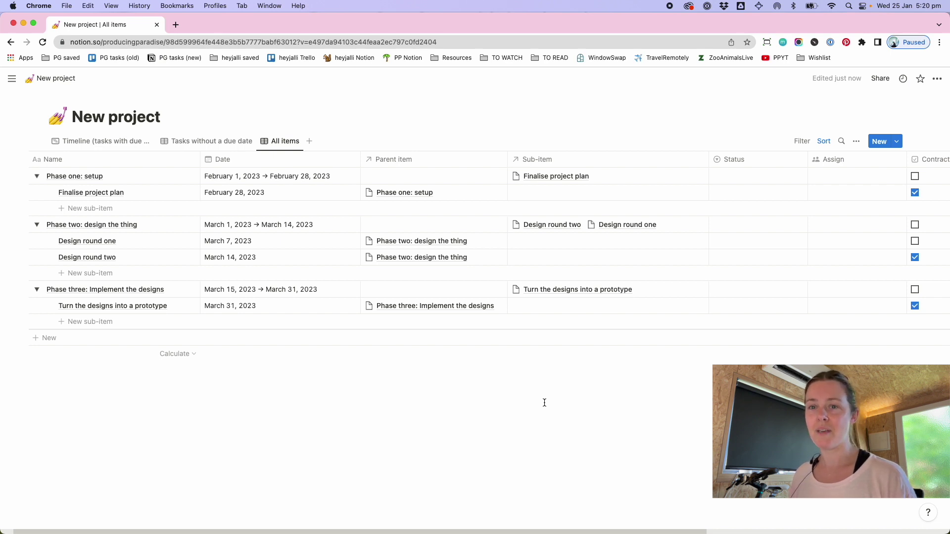
{"action": "scroll", "coordinate": [545, 402], "scroll_direction": "right", "scroll_amount": 3}
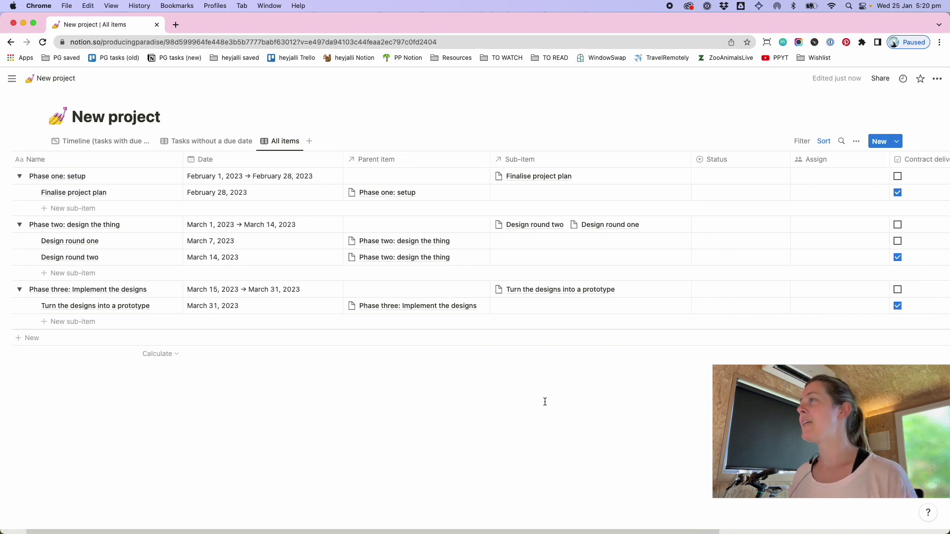
{"action": "left_click_drag", "start_coordinate": [883, 158], "coordinate": [205, 205]}
{"action": "scroll", "coordinate": [353, 208], "scroll_direction": "left", "scroll_amount": 4}
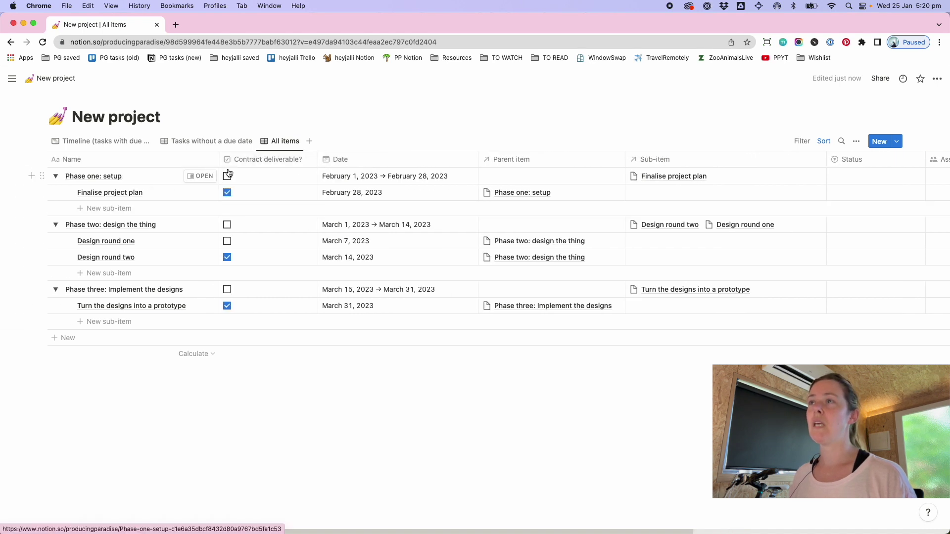
{"action": "mouse_move", "coordinate": [318, 159]}
{"action": "left_mouse_down"}
{"action": "mouse_move", "coordinate": [252, 162]}
{"action": "mouse_move", "coordinate": [317, 162]}
{"action": "left_mouse_up"}
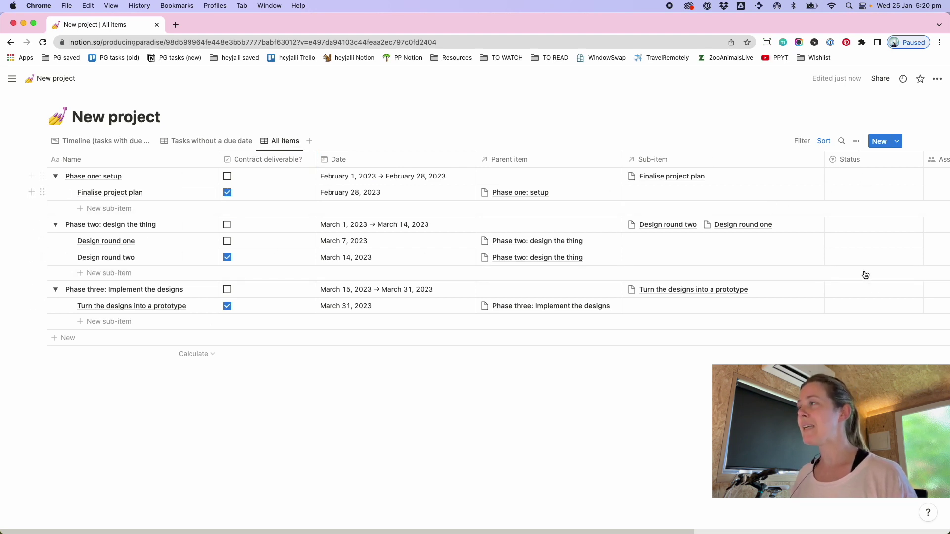
- Convert the Status column to the Status property type, then open its full property editor
{"action": "left_click", "coordinate": [858, 178]}
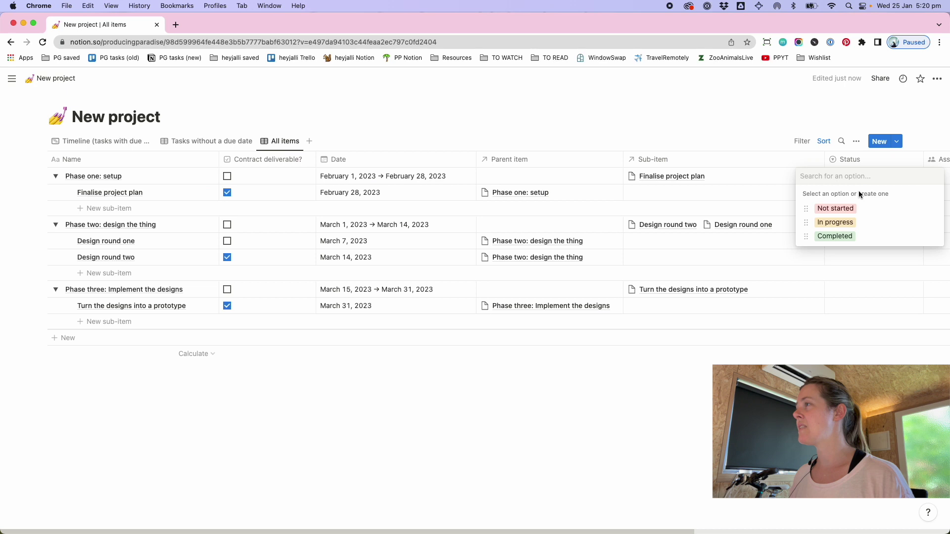
{"action": "left_click", "coordinate": [854, 160]}
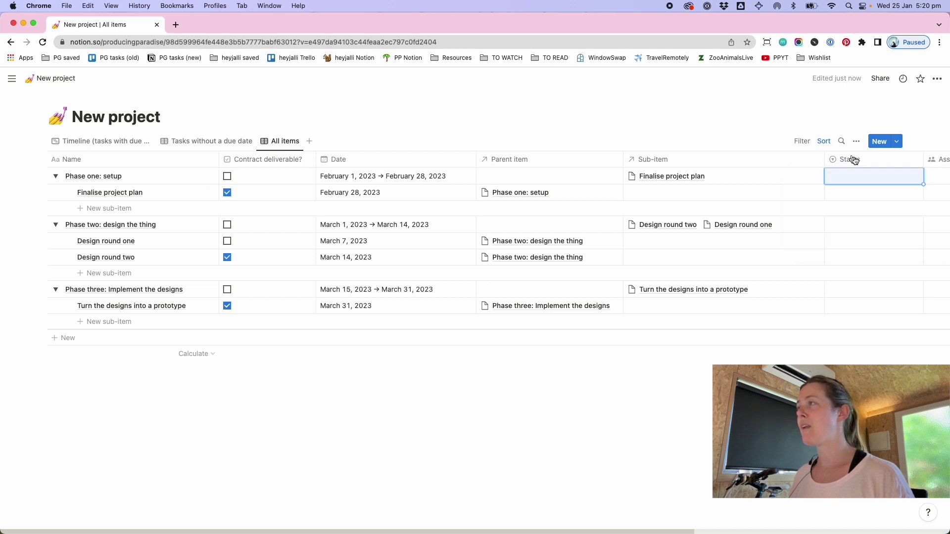
{"action": "left_click", "coordinate": [854, 160]}
{"action": "left_click", "coordinate": [884, 197]}
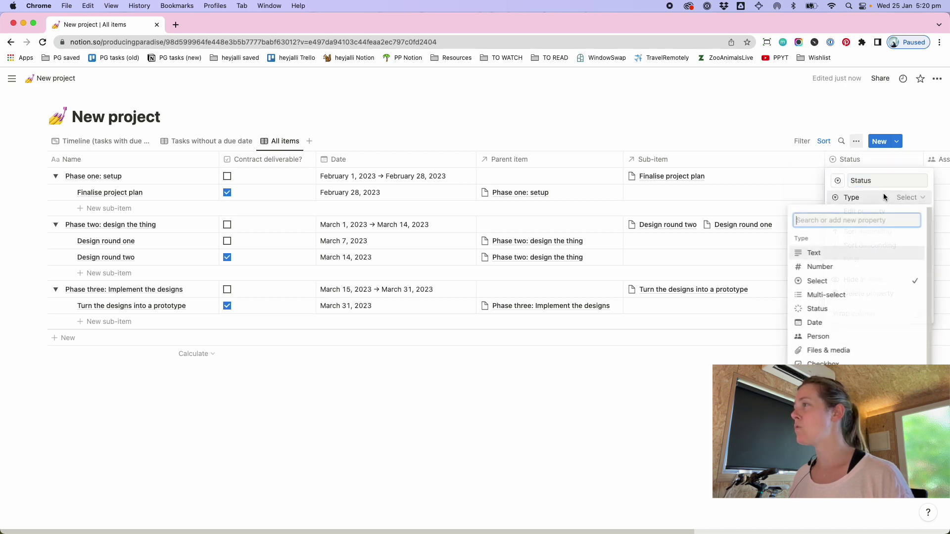
{"action": "left_click", "coordinate": [816, 309]}
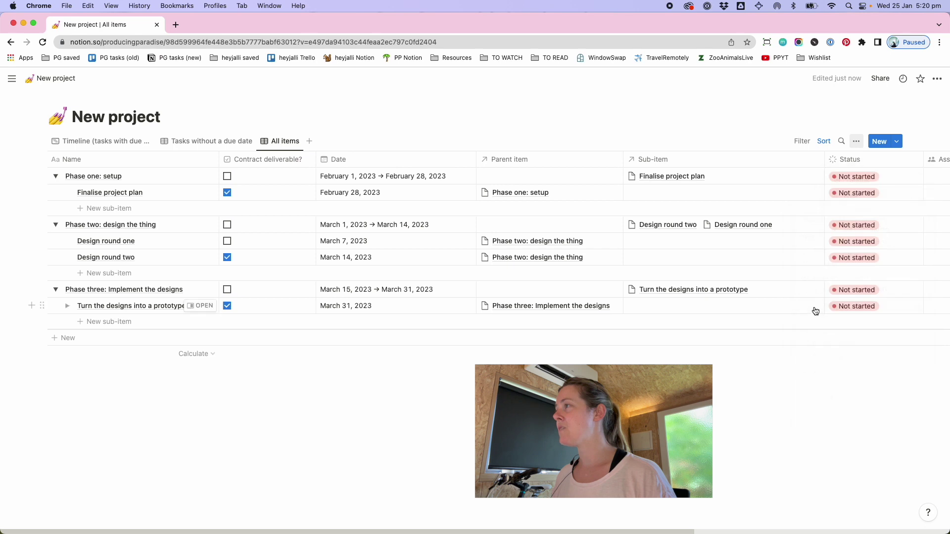
{"action": "left_click", "coordinate": [849, 162]}
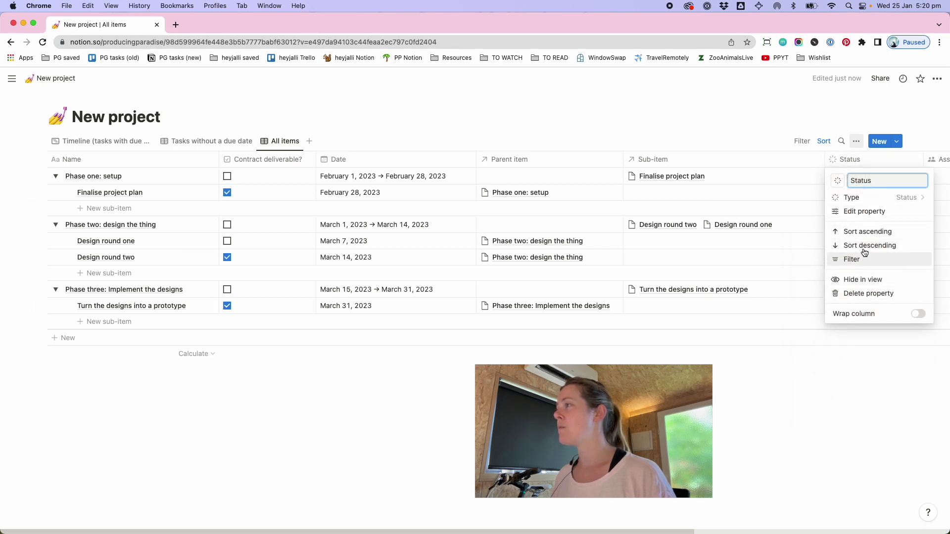
{"action": "left_click", "coordinate": [864, 211]}
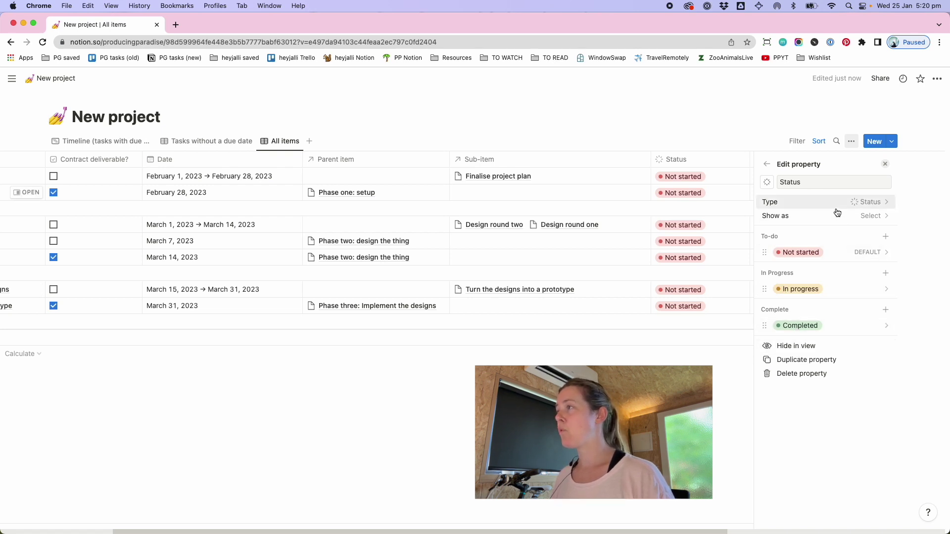
- Add a pink 'Next up' status under To-do, placed right after Not started
{"action": "left_click", "coordinate": [886, 237]}
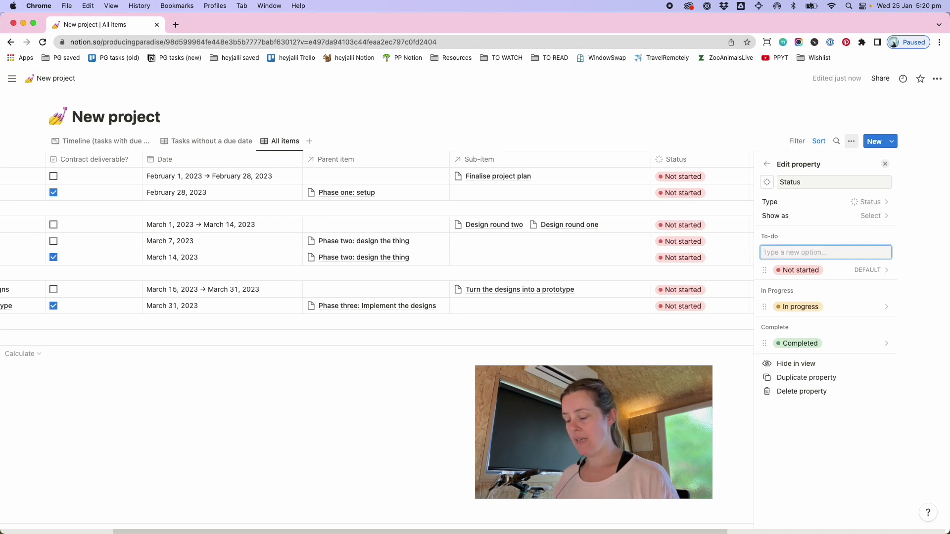
{"action": "type", "text": "Next up"}
{"action": "key", "text": "Return"}
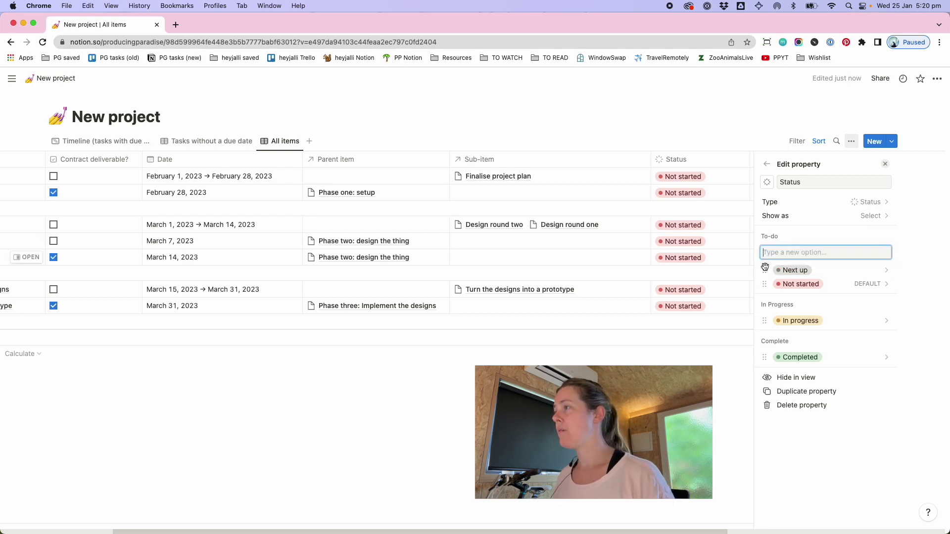
{"action": "left_click_drag", "start_coordinate": [765, 270], "coordinate": [804, 284]}
{"action": "left_click", "coordinate": [803, 284]}
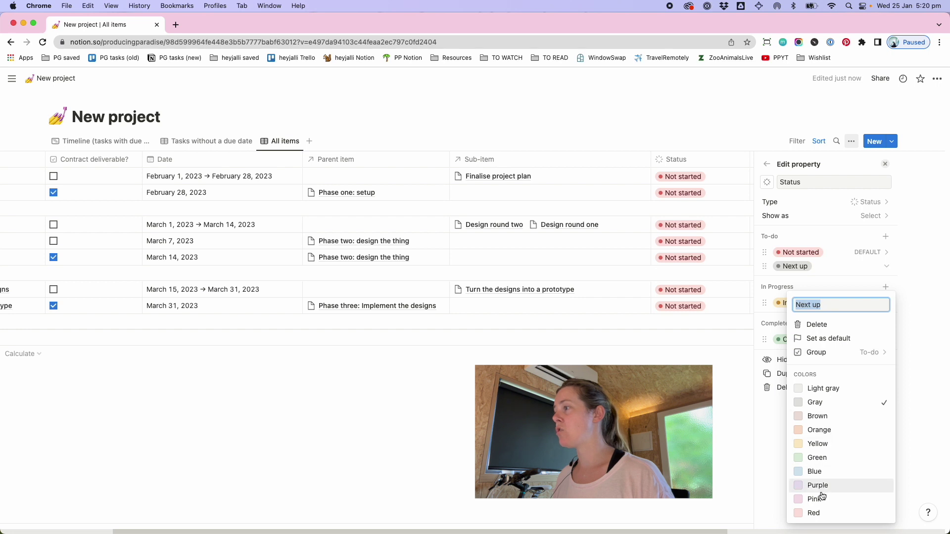
{"action": "left_click", "coordinate": [821, 500]}
{"action": "left_click", "coordinate": [829, 281]}
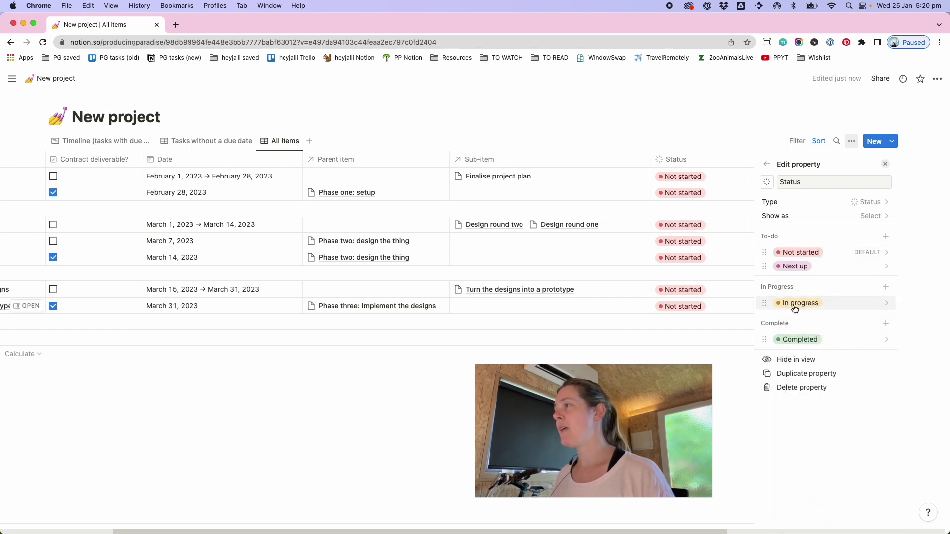
- Add an 'On hold / pending' status under In progress, ordered after In progress
{"action": "left_click", "coordinate": [885, 287]}
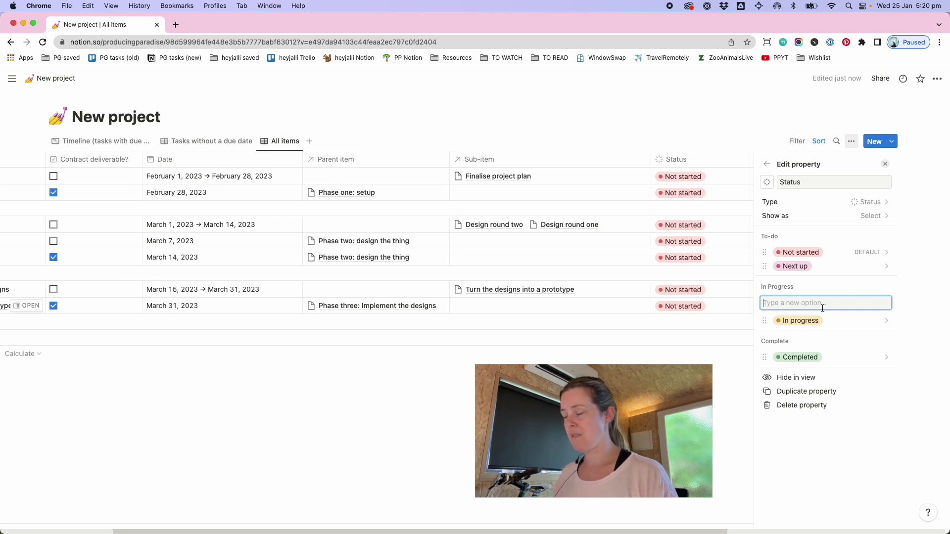
{"action": "type", "text": "On ho"}
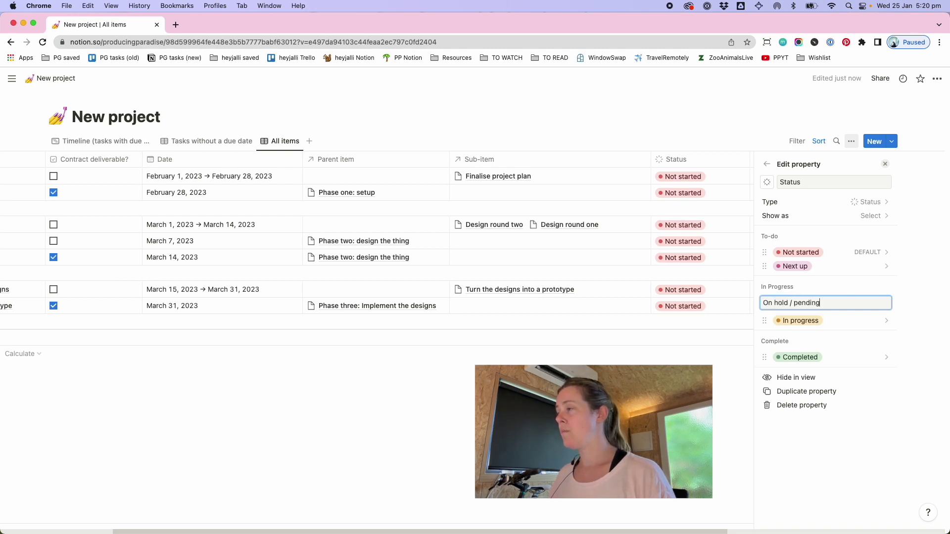
{"action": "type", "text": "ld / pending"}
{"action": "key", "text": "Return"}
{"action": "left_click", "coordinate": [841, 318]}
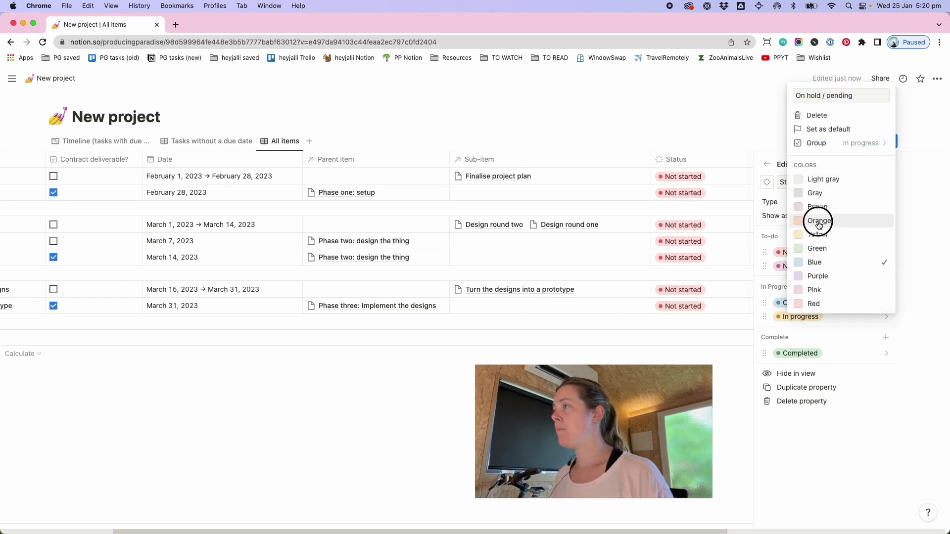
{"action": "left_click", "coordinate": [776, 287]}
{"action": "left_click_drag", "start_coordinate": [764, 316], "coordinate": [802, 276]}
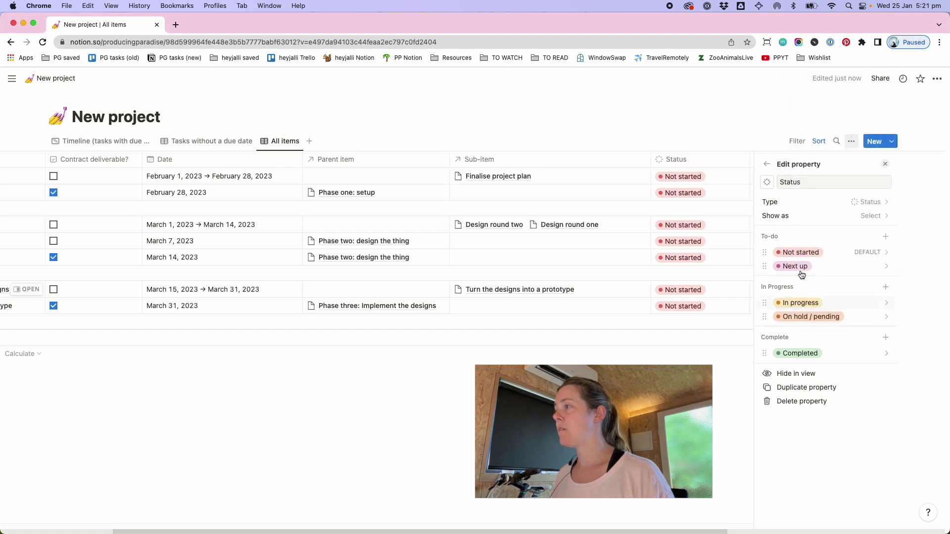
- Set Phase two, both design rounds, Phase three and the prototype task to On hold / pending
{"action": "left_click", "coordinate": [767, 164]}
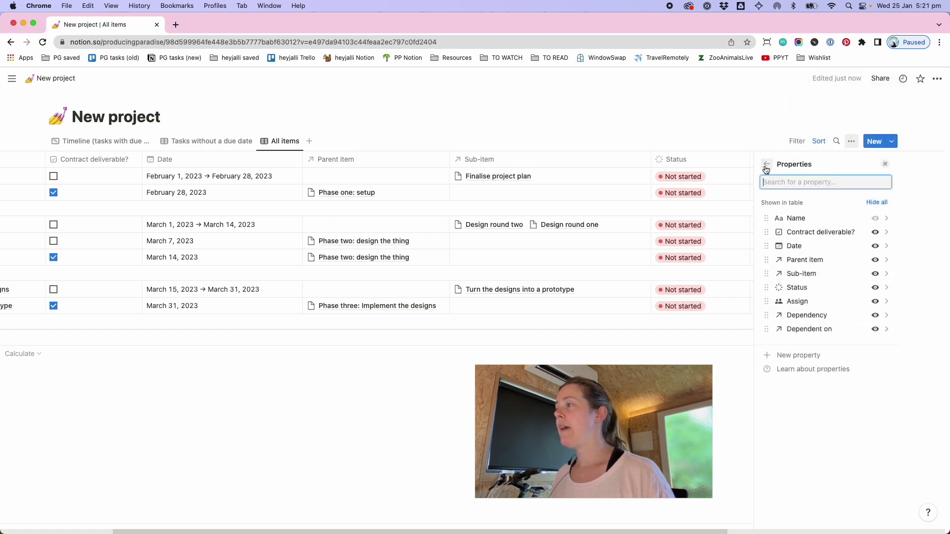
{"action": "left_click", "coordinate": [884, 164]}
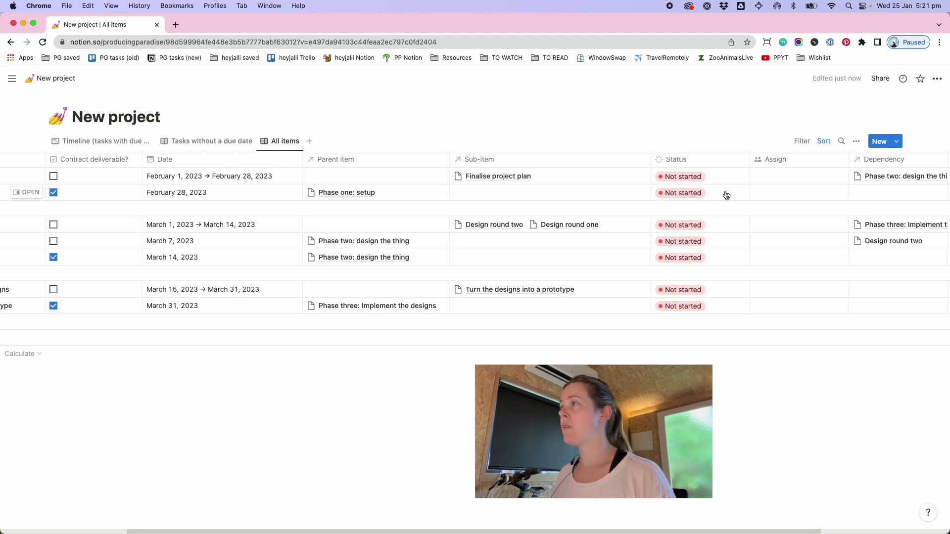
{"action": "left_click", "coordinate": [717, 227]}
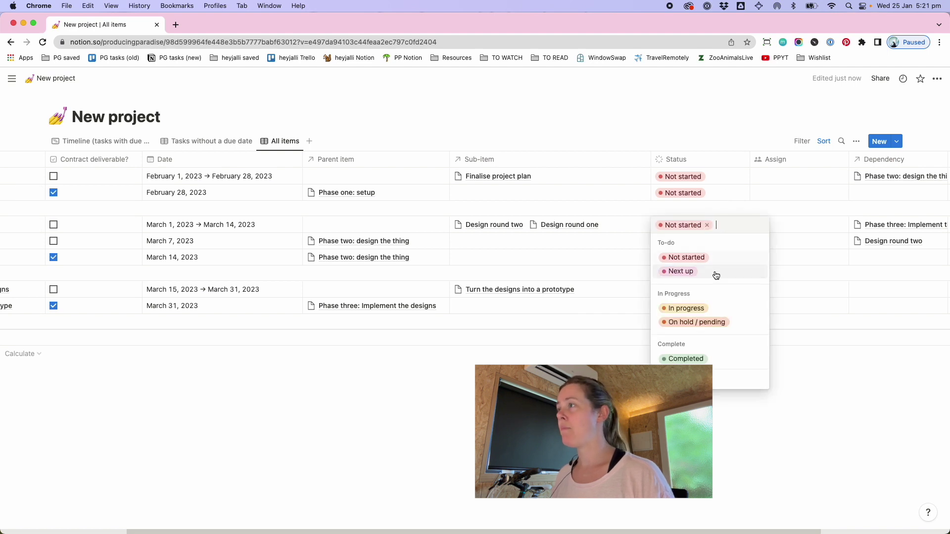
{"action": "left_click", "coordinate": [713, 322]}
{"action": "left_click", "coordinate": [710, 243]}
{"action": "left_click", "coordinate": [713, 339]}
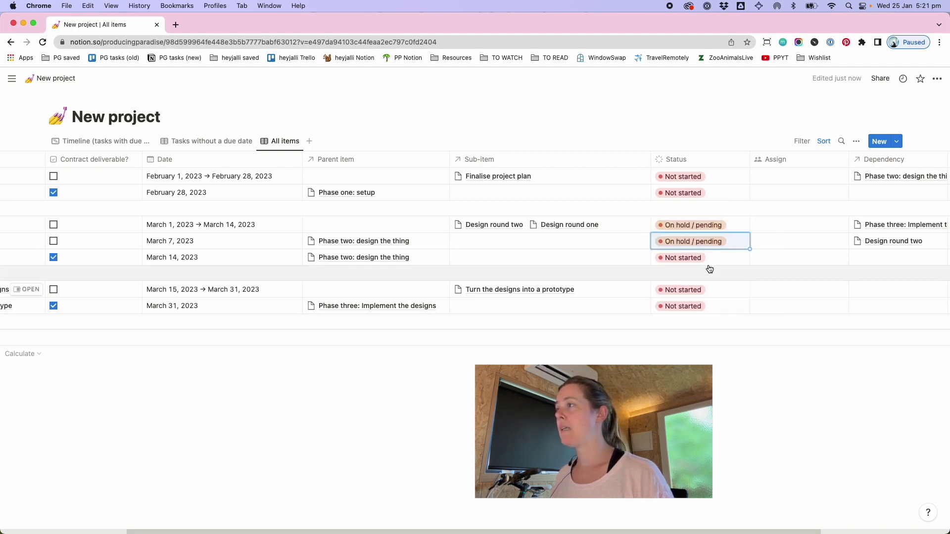
{"action": "left_click", "coordinate": [708, 258]}
{"action": "left_click", "coordinate": [701, 356]}
{"action": "left_click", "coordinate": [712, 290]}
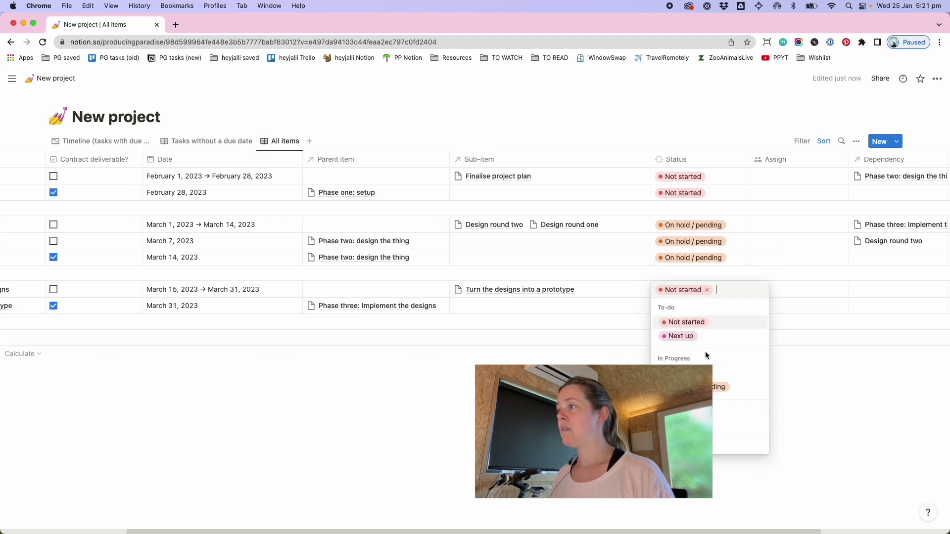
{"action": "left_click", "coordinate": [707, 387]}
{"action": "left_click", "coordinate": [713, 306]}
{"action": "left_click", "coordinate": [713, 403]}
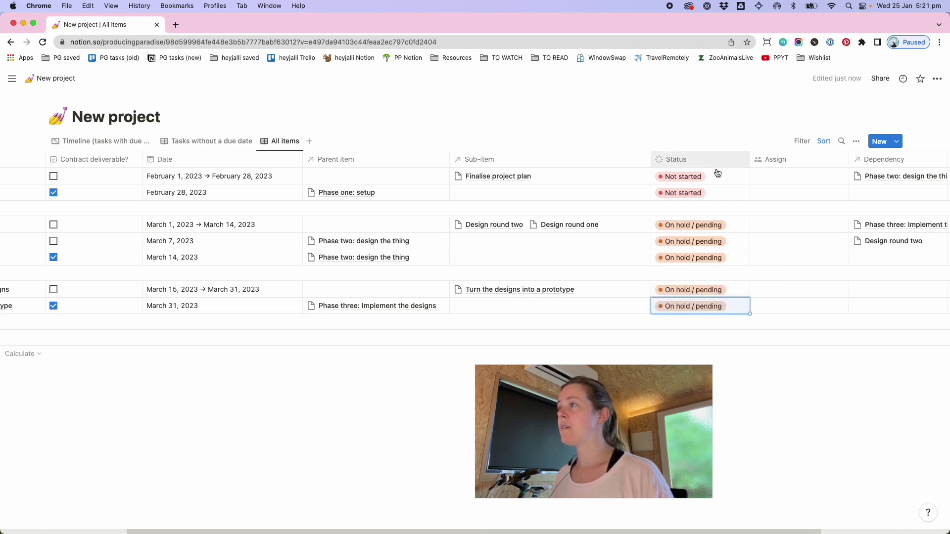
- Set Finalise project plan and Phase one to Next up
{"action": "left_click", "coordinate": [711, 194]}
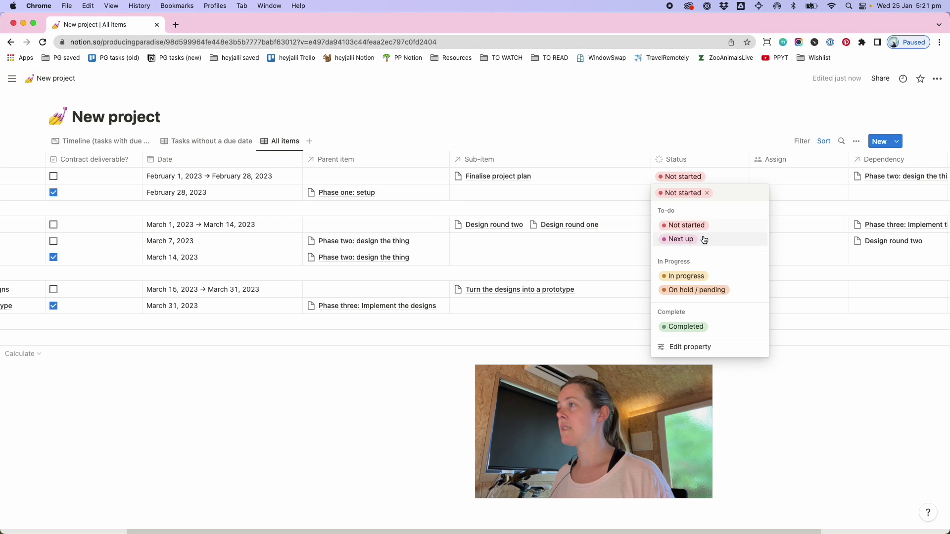
{"action": "left_click", "coordinate": [704, 240]}
{"action": "left_click", "coordinate": [714, 177]}
{"action": "left_click", "coordinate": [696, 228]}
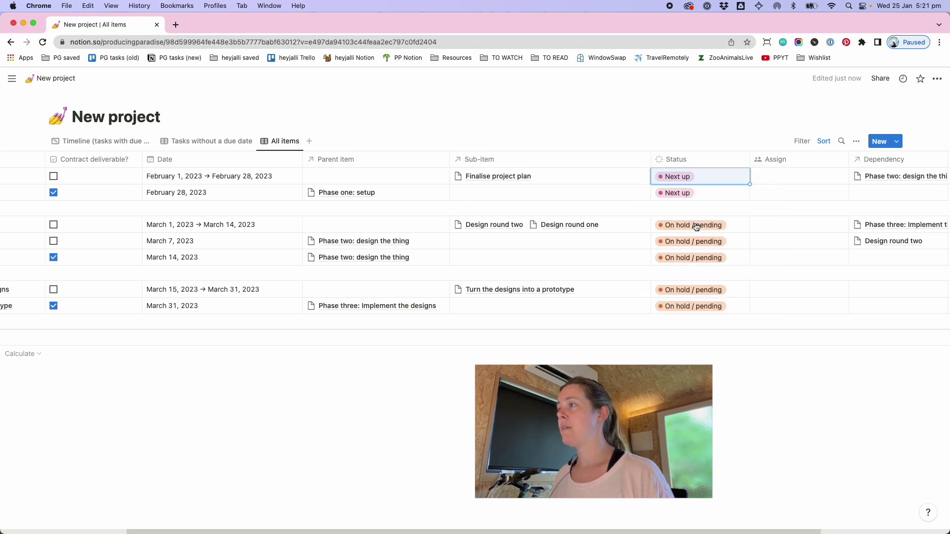
{"action": "scroll", "coordinate": [699, 214], "scroll_direction": "left", "scroll_amount": 5}
- Add a 'Tasks by status' board view grouped by each Status option
{"action": "left_click", "coordinate": [309, 141]}
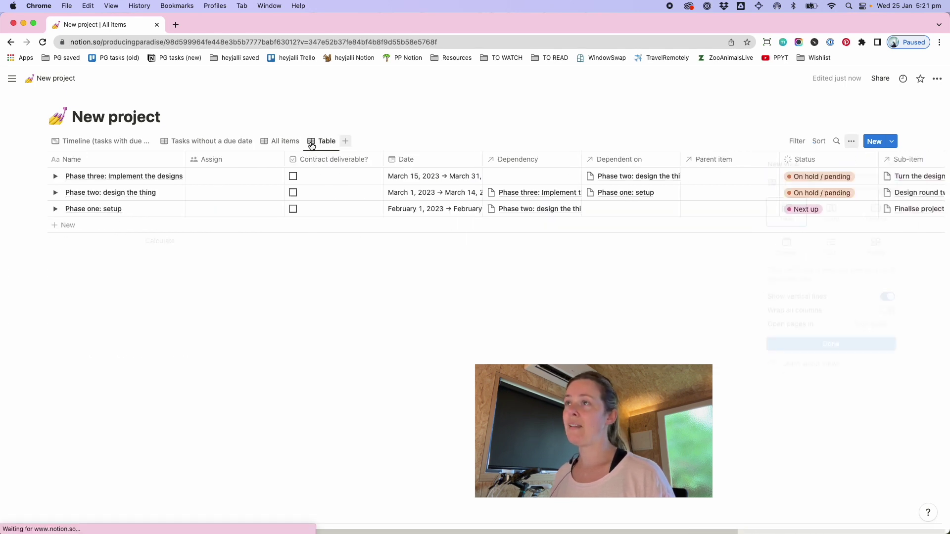
{"action": "left_click", "coordinate": [825, 209]}
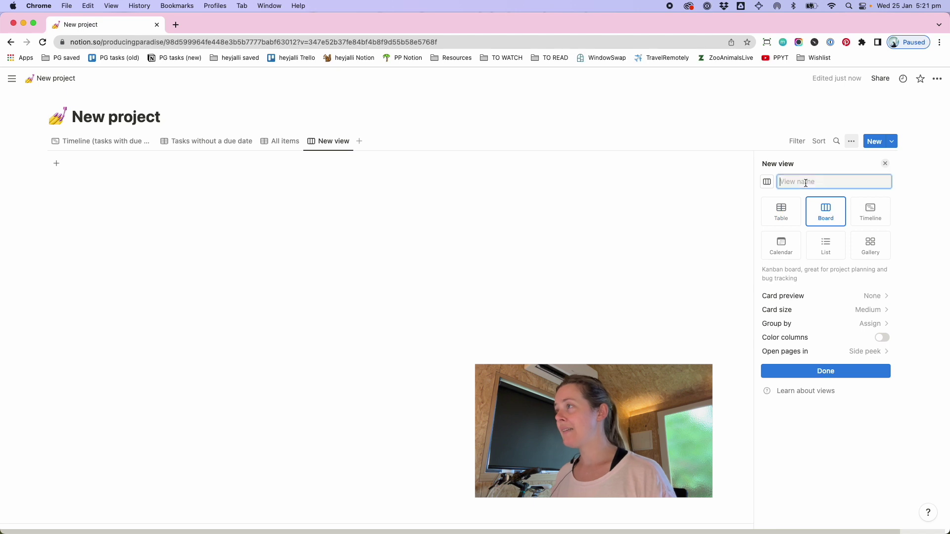
{"action": "type", "text": "Tas"}
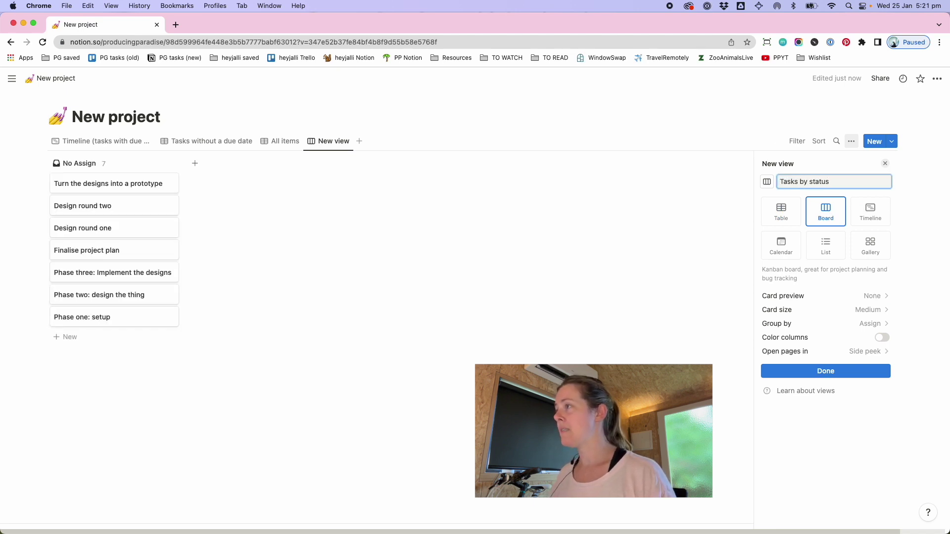
{"action": "type", "text": "ks by status"}
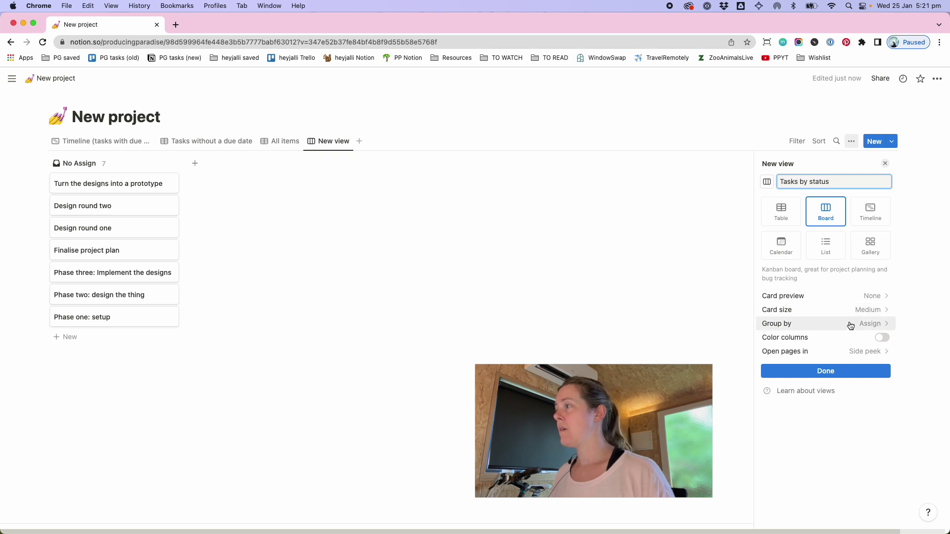
{"action": "left_click", "coordinate": [848, 324]}
{"action": "left_click", "coordinate": [865, 182]}
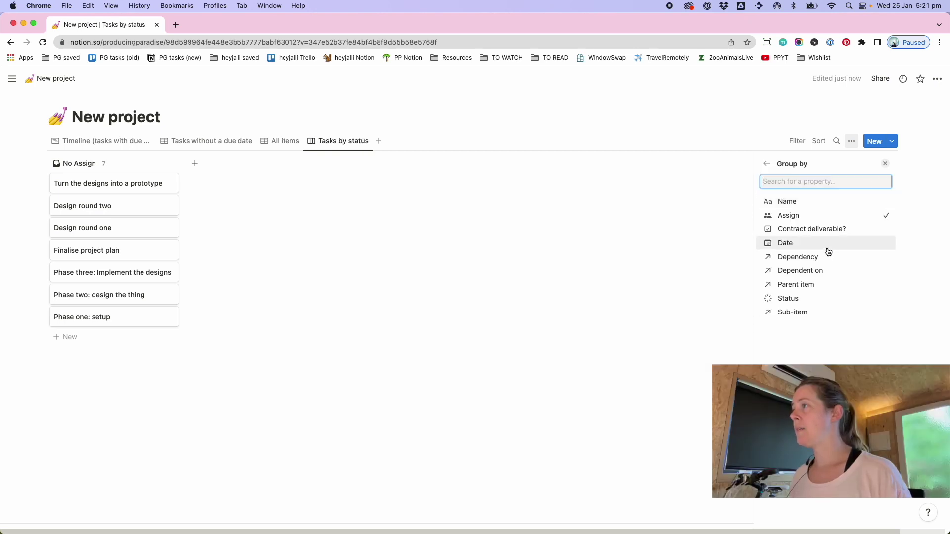
{"action": "left_click", "coordinate": [794, 299]}
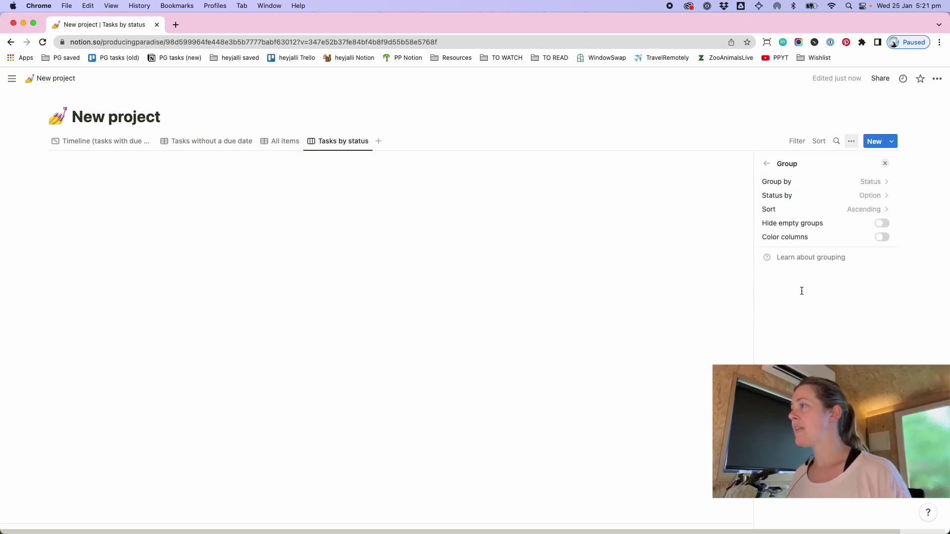
{"action": "left_click", "coordinate": [875, 197]}
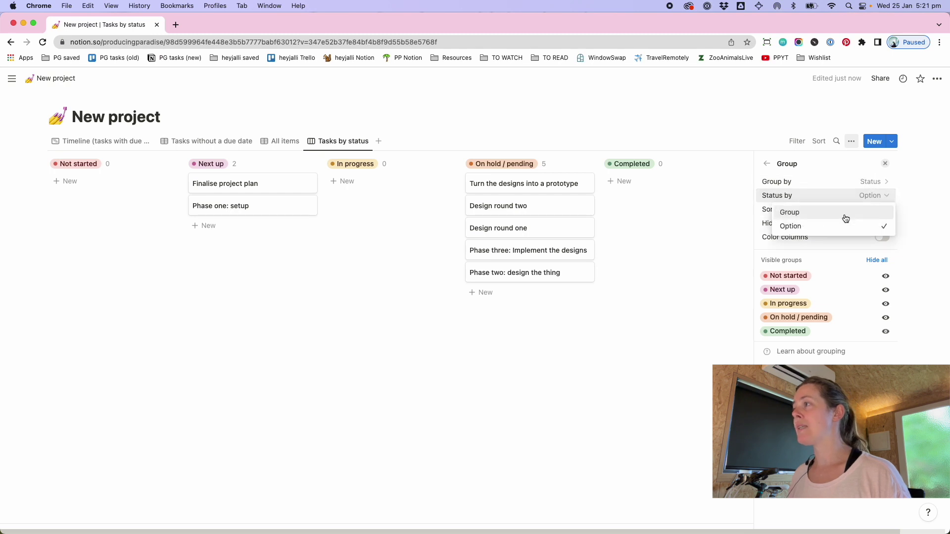
{"action": "left_click", "coordinate": [824, 212]}
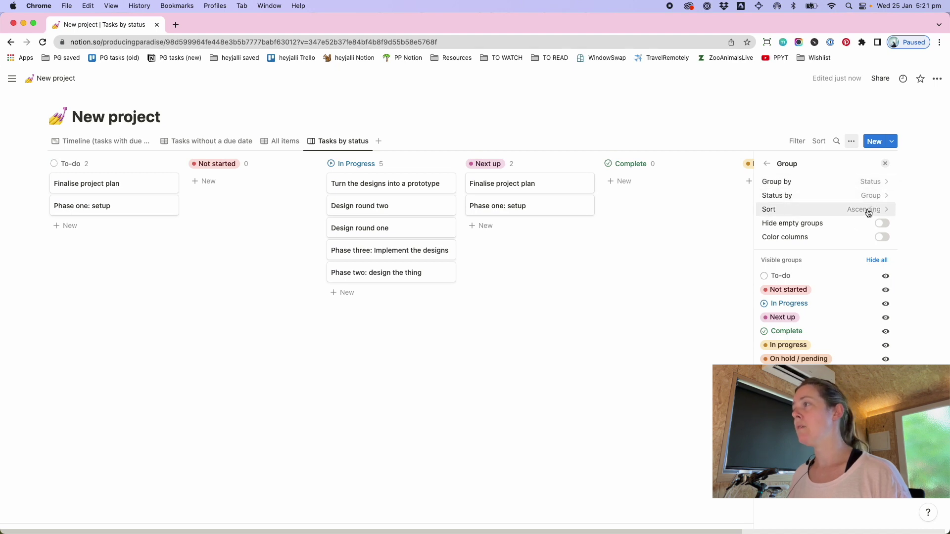
{"action": "left_click", "coordinate": [844, 198]}
{"action": "left_click", "coordinate": [842, 219]}
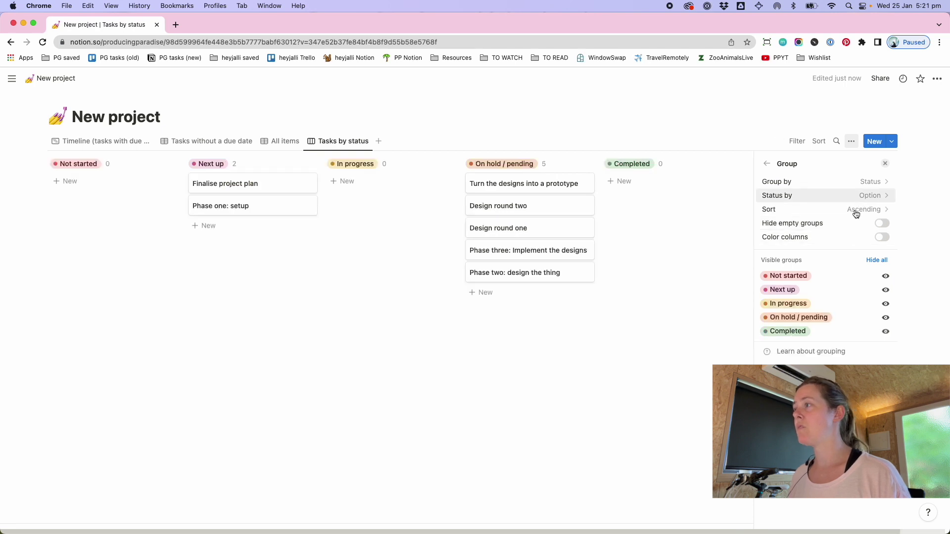
- Order the status columns manually with Completed last, and turn on coloured columns
{"action": "left_click", "coordinate": [866, 210]}
{"action": "left_click", "coordinate": [839, 227]}
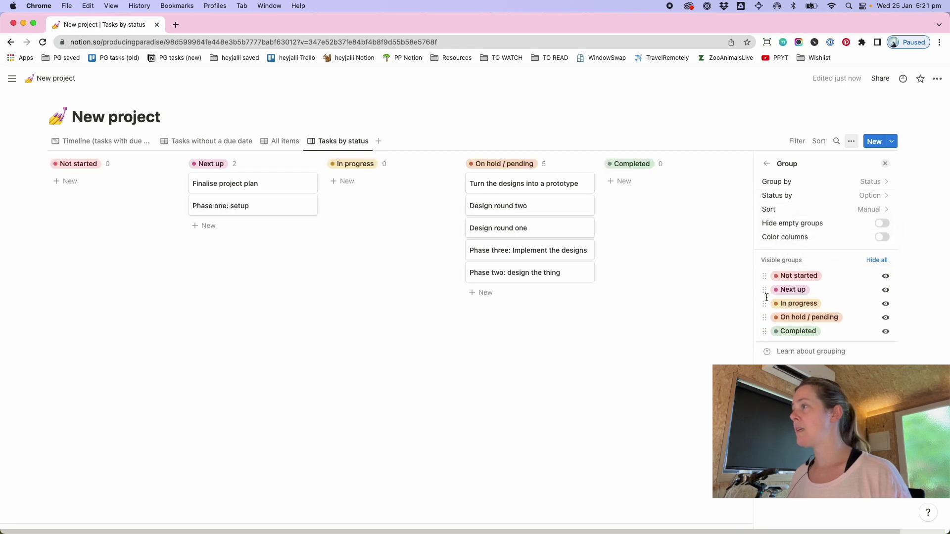
{"action": "mouse_move", "coordinate": [763, 278]}
{"action": "left_mouse_down"}
{"action": "mouse_move", "coordinate": [765, 331]}
{"action": "mouse_move", "coordinate": [760, 276]}
{"action": "mouse_move", "coordinate": [760, 301]}
{"action": "mouse_move", "coordinate": [760, 288]}
{"action": "left_mouse_up"}
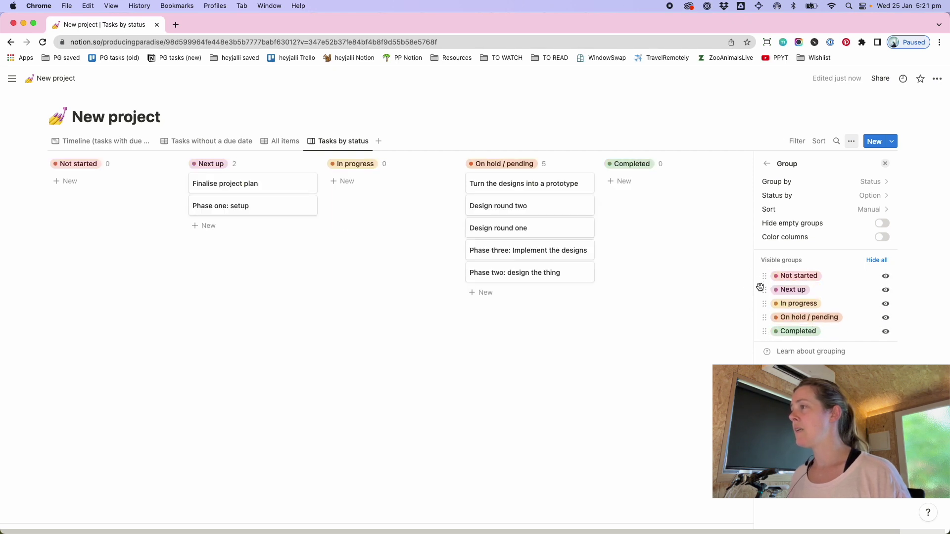
{"action": "left_click", "coordinate": [882, 237]}
{"action": "left_click", "coordinate": [767, 163]}
{"action": "left_click", "coordinate": [886, 164]}
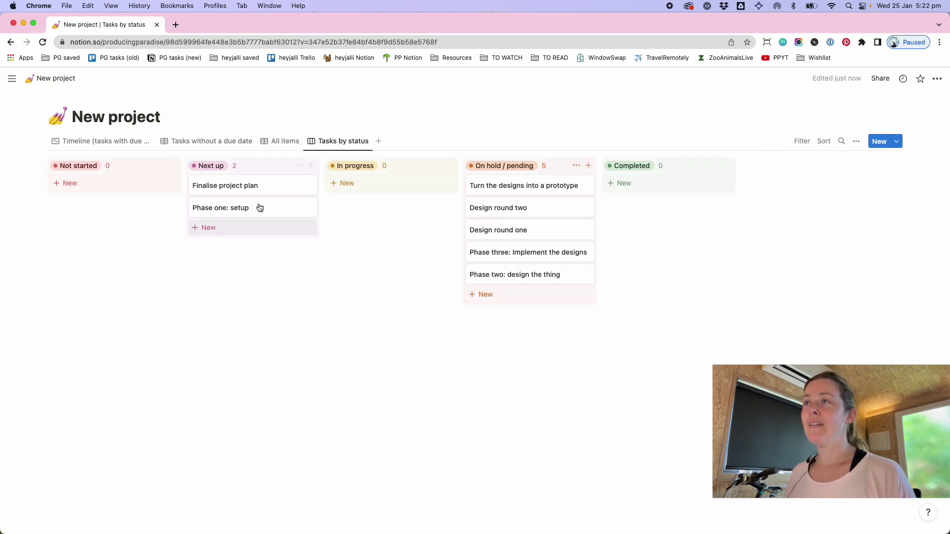
- On the timeline, expand Phase one and Phase two to inspect their tasks
{"action": "left_click", "coordinate": [109, 142]}
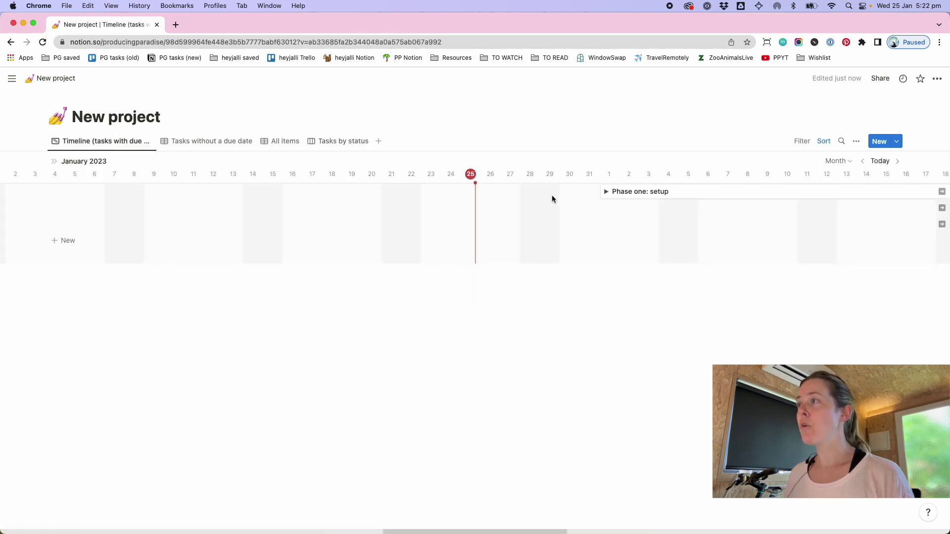
{"action": "scroll", "coordinate": [551, 195], "scroll_direction": "right", "scroll_amount": 3}
{"action": "left_click", "coordinate": [491, 194]}
{"action": "scroll", "coordinate": [569, 254], "scroll_direction": "right", "scroll_amount": 9}
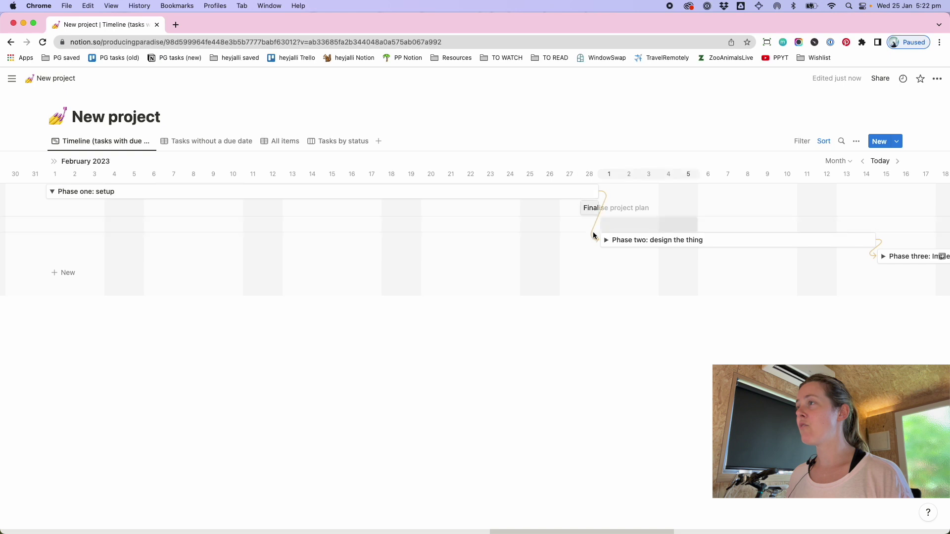
{"action": "scroll", "coordinate": [783, 246], "scroll_direction": "right", "scroll_amount": 1}
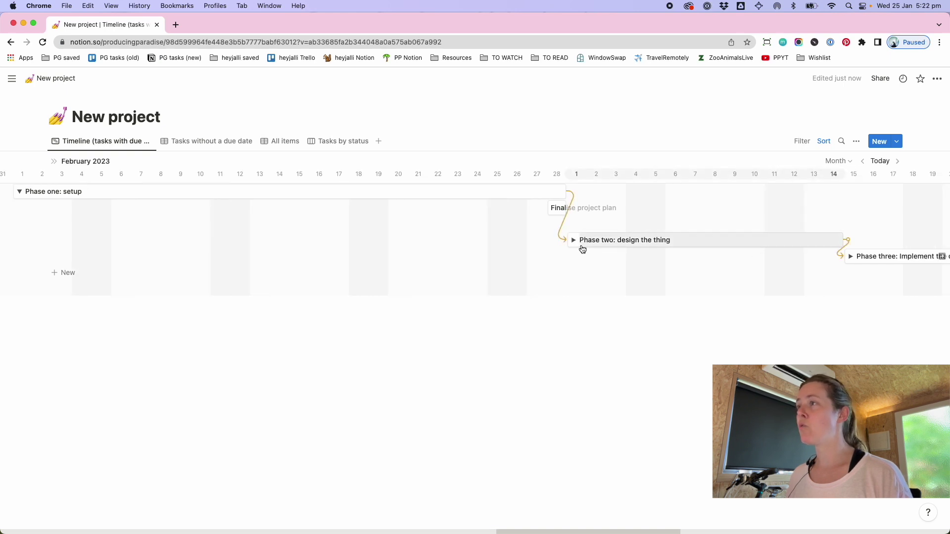
{"action": "left_click", "coordinate": [574, 240]}
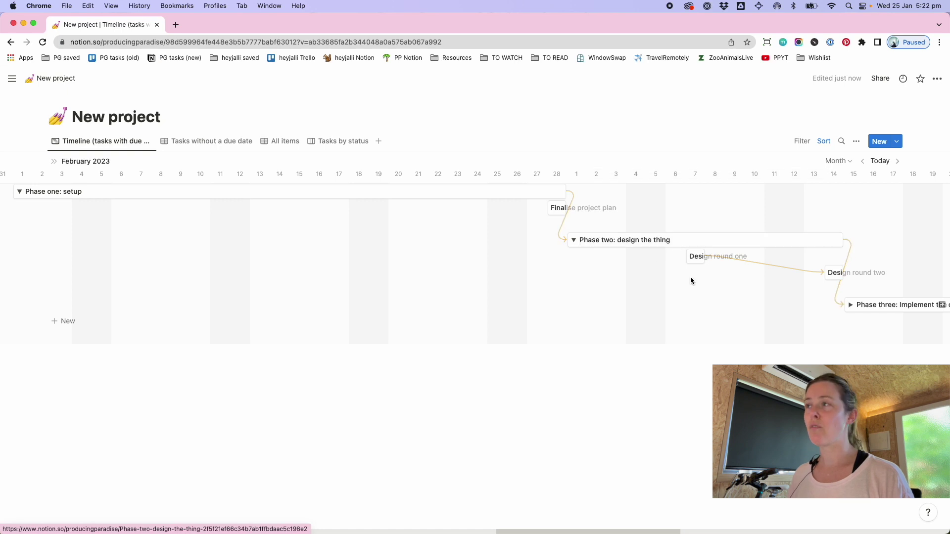
{"action": "scroll", "coordinate": [707, 288], "scroll_direction": "left", "scroll_amount": 1}
{"action": "scroll", "coordinate": [707, 289], "scroll_direction": "left", "scroll_amount": 3}
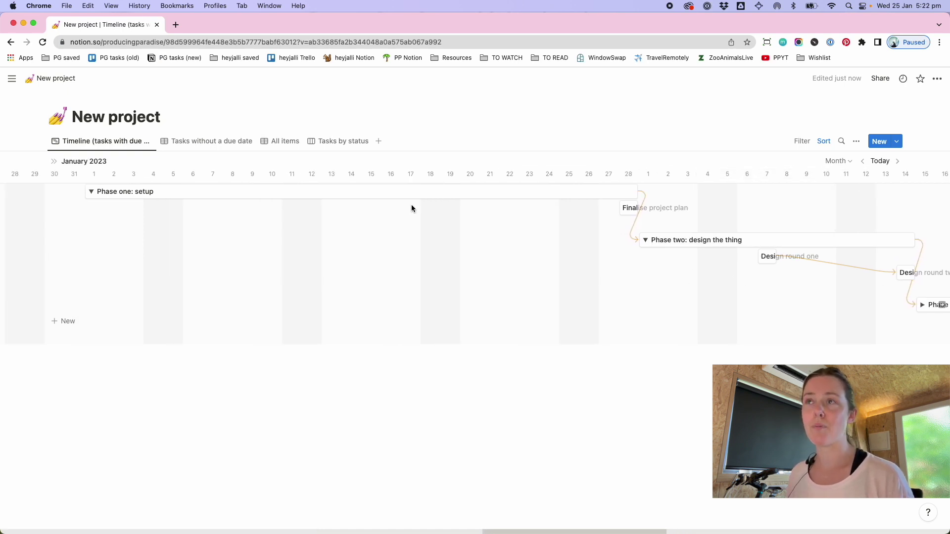
{"action": "left_click", "coordinate": [94, 193]}
- Peek at the Tasks without a due date view, then go to the All items table
{"action": "left_click", "coordinate": [190, 140]}
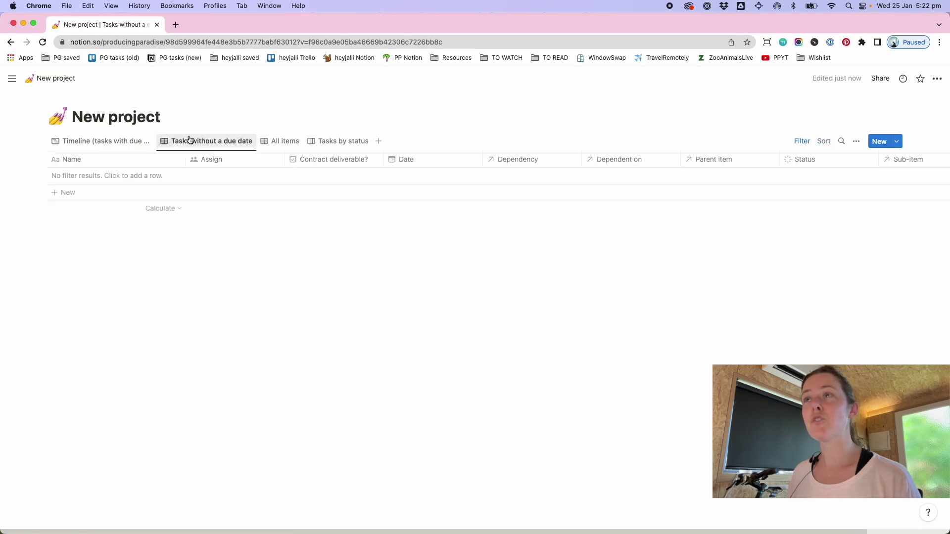
{"action": "left_click", "coordinate": [99, 142]}
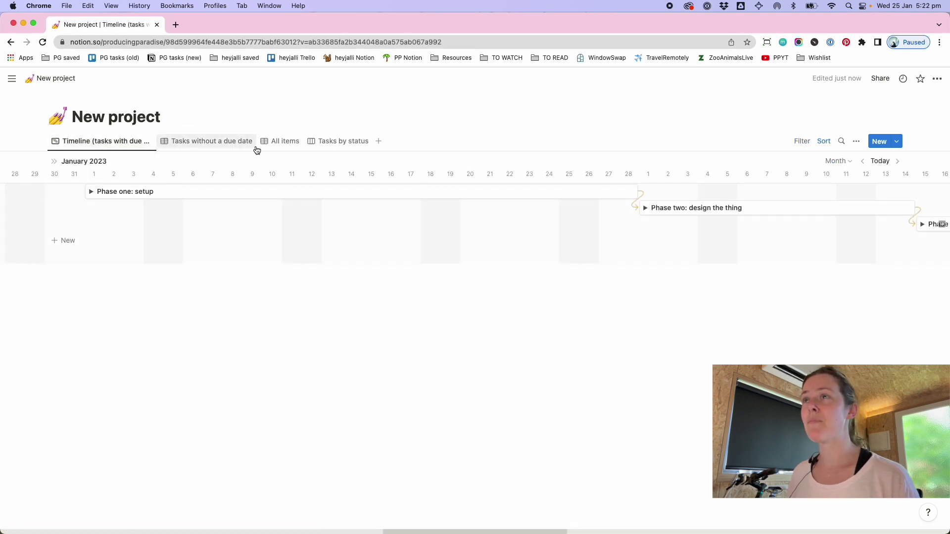
{"action": "left_click", "coordinate": [279, 141]}
- Add a 'Share handover notes' sub-item under Phase three, then view Tasks without a due date
{"action": "left_click", "coordinate": [56, 209]}
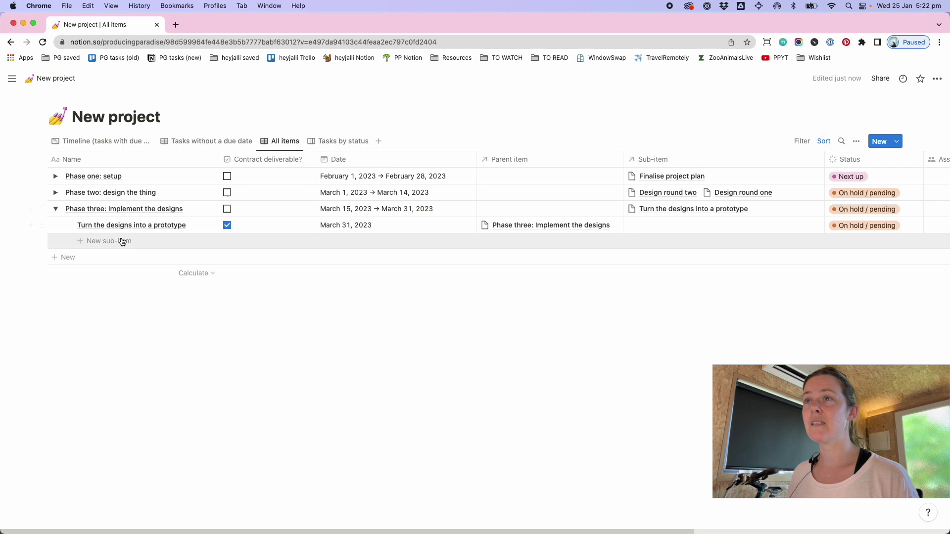
{"action": "left_click", "coordinate": [122, 241]}
{"action": "type", "text": "Handove"}
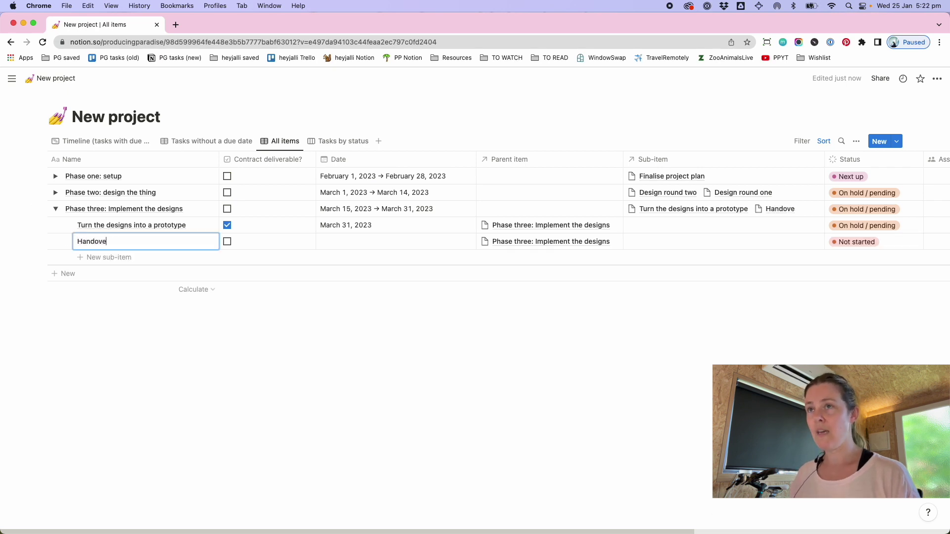
{"action": "type", "text": "r notes"}
{"action": "key", "text": "super+a"}
{"action": "type", "text": "S"}
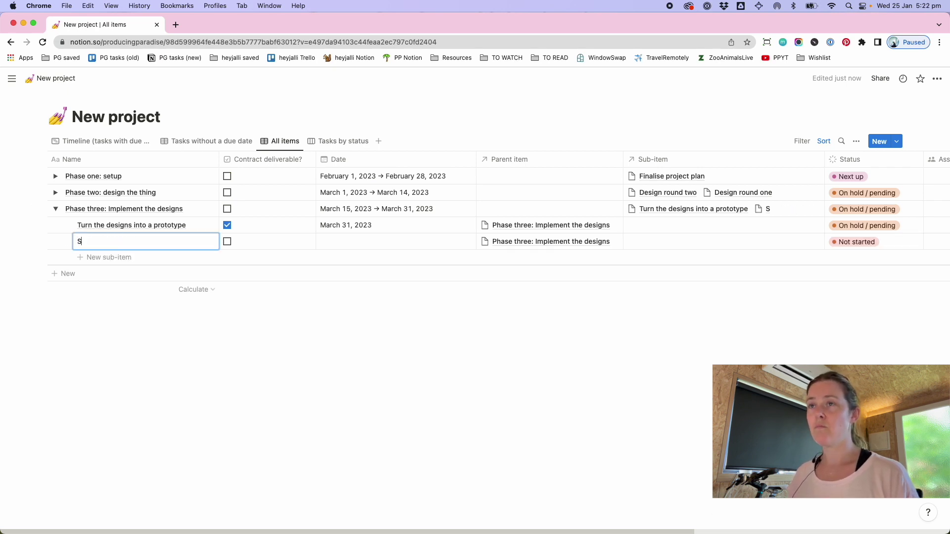
{"action": "type", "text": "hare han do"}
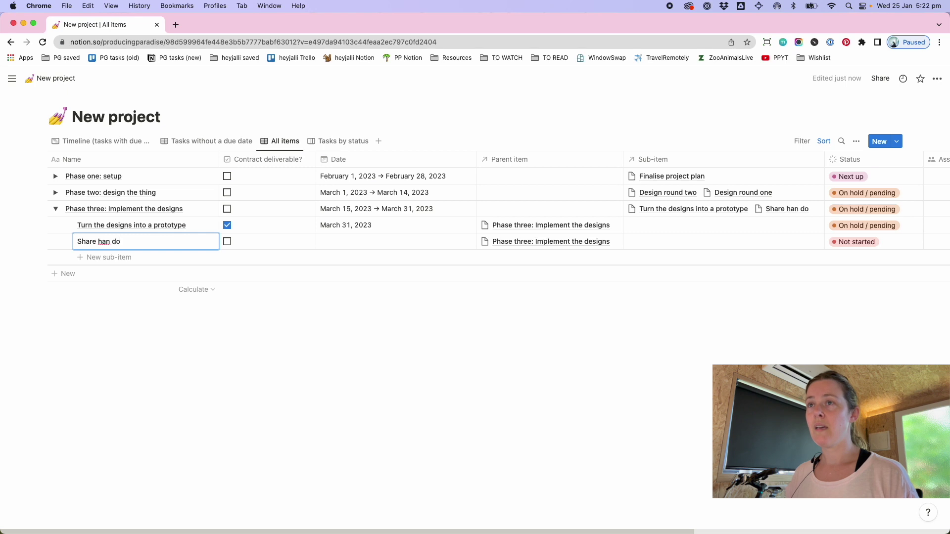
{"action": "key", "text": "BackSpace"}
{"action": "key", "text": "BackSpace"}
{"action": "key", "text": "BackSpace"}
{"action": "type", "text": "dover note"}
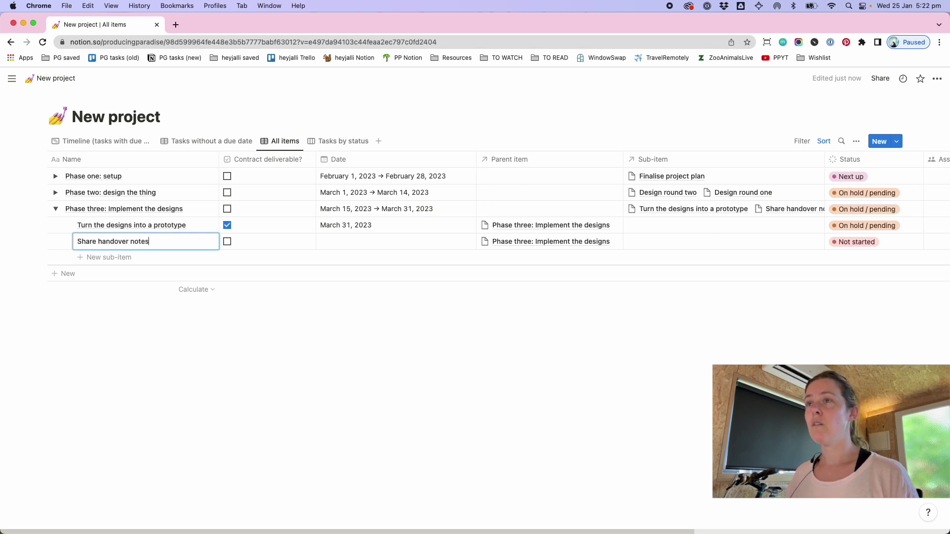
{"action": "type", "text": "s"}
{"action": "left_click", "coordinate": [183, 140]}
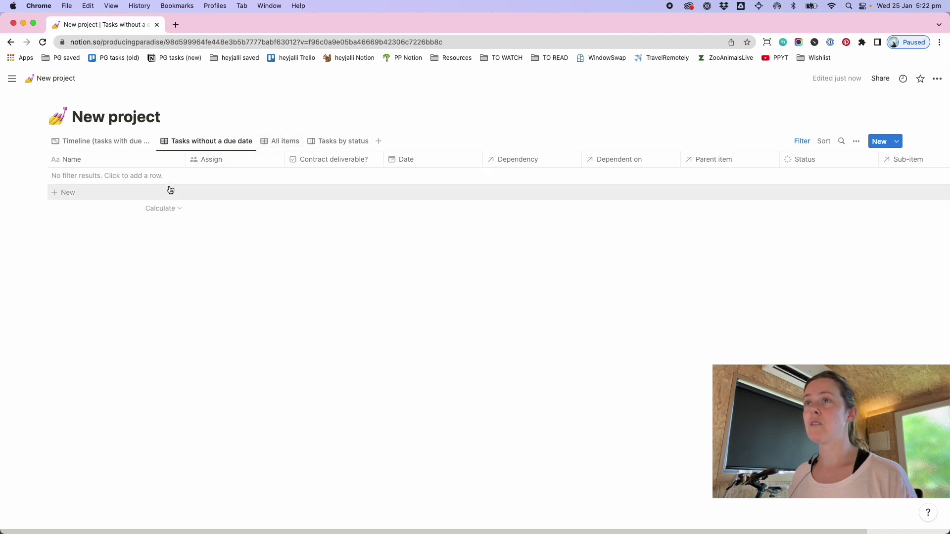
- Check the Date is empty filter and options of the Tasks without a due date view
{"action": "left_click", "coordinate": [804, 141]}
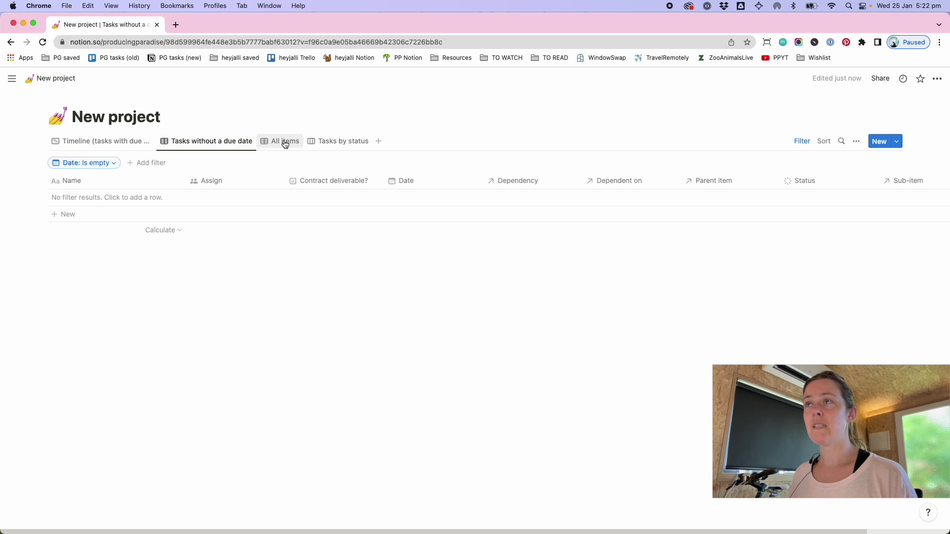
{"action": "left_click", "coordinate": [250, 141]}
{"action": "left_click", "coordinate": [206, 127]}
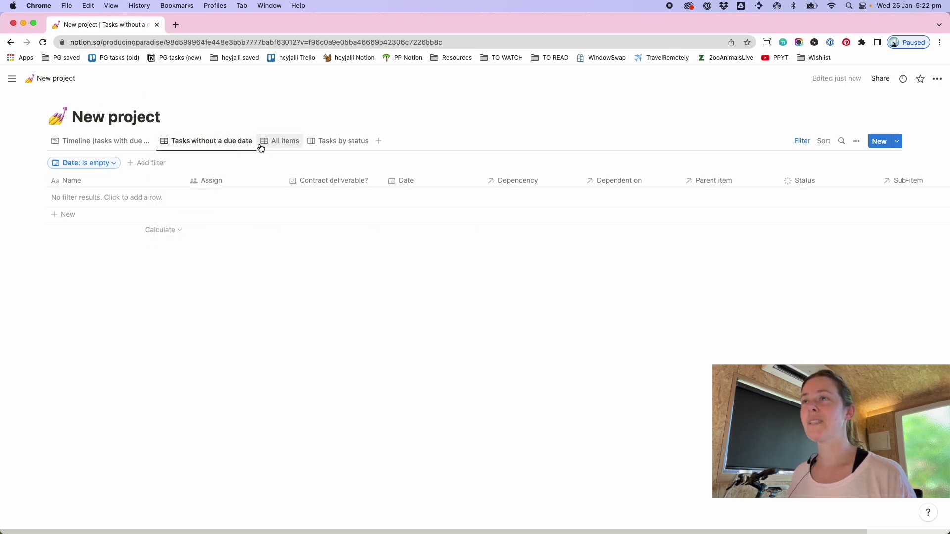
- In All items, expand Phase three and mark Share handover notes as a contract deliverable
{"action": "left_click", "coordinate": [261, 143]}
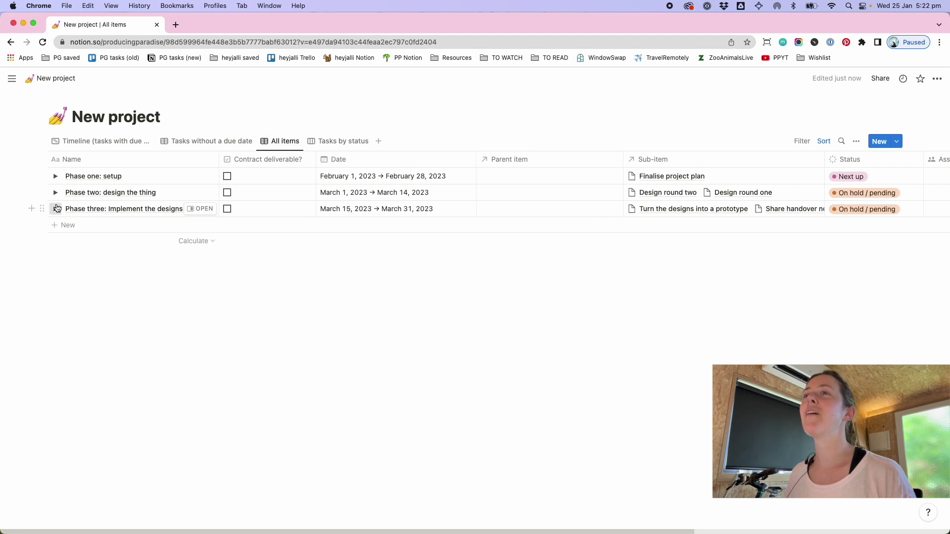
{"action": "left_click", "coordinate": [56, 208]}
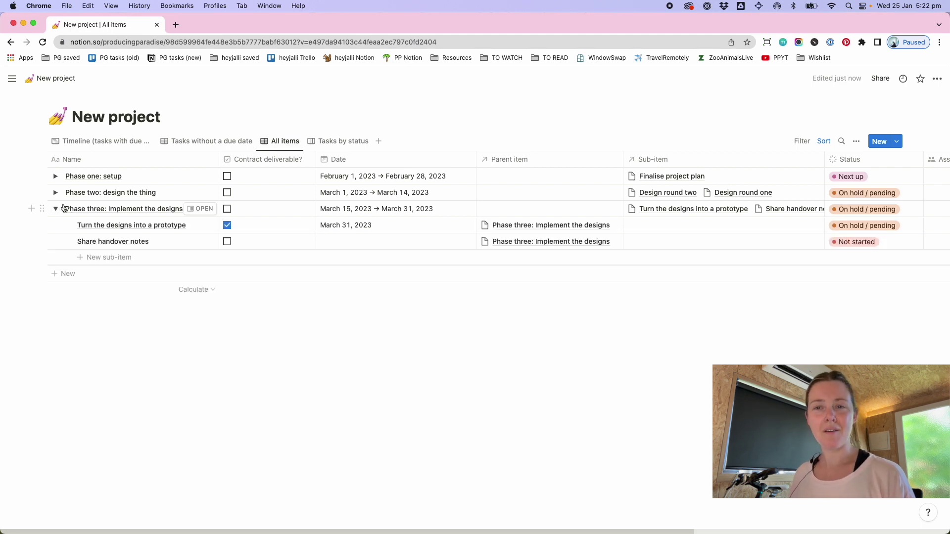
{"action": "left_click", "coordinate": [227, 241]}
- Move Phase one: setup into the In progress column on the Tasks by status board
{"action": "left_click", "coordinate": [329, 142]}
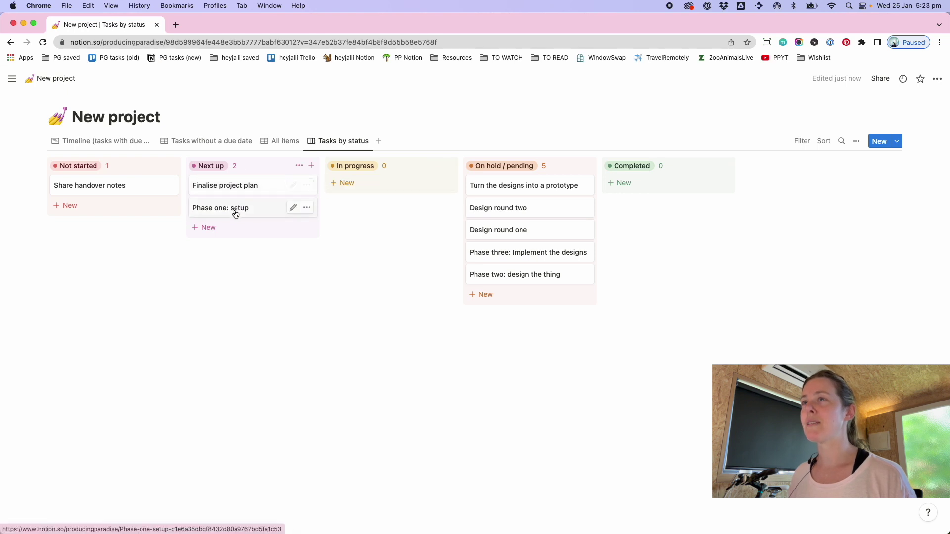
{"action": "left_click_drag", "start_coordinate": [239, 206], "coordinate": [342, 183]}
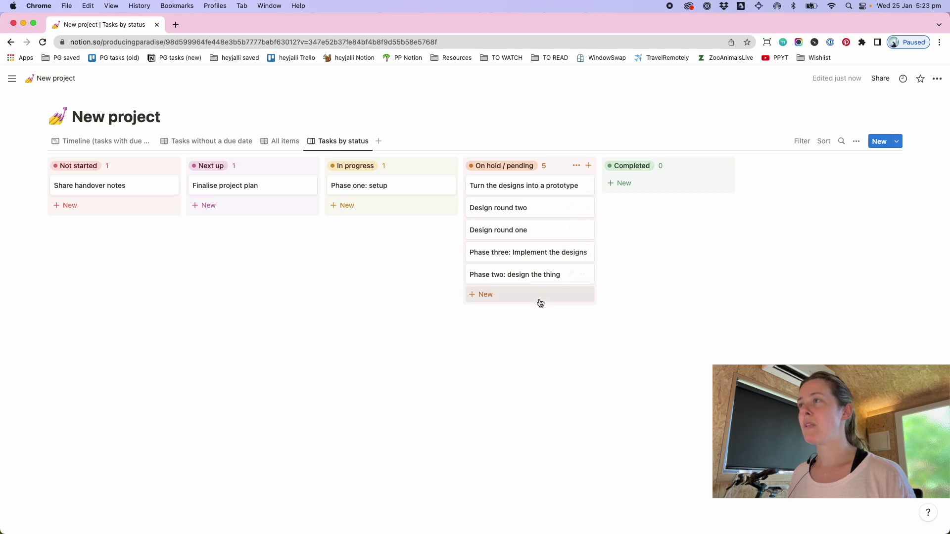
{"action": "left_click", "coordinate": [91, 144]}
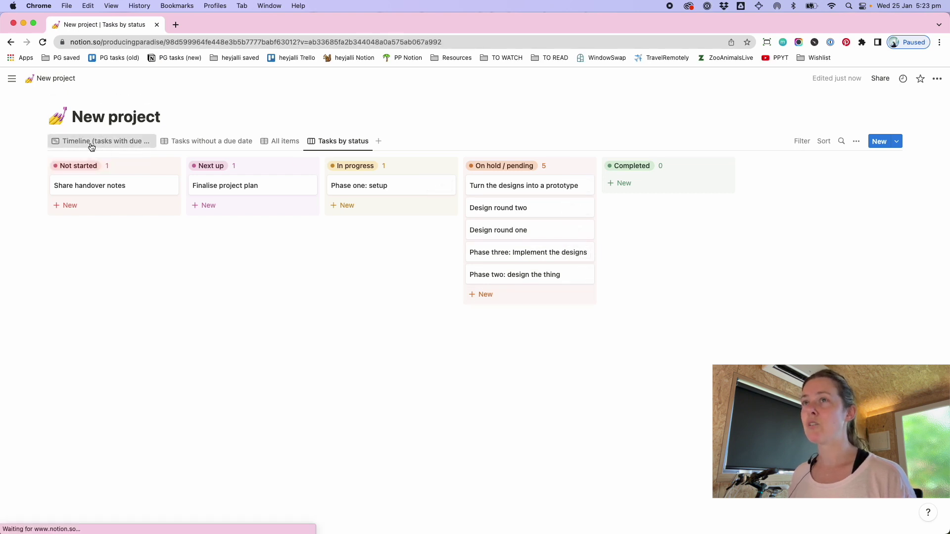
- Scroll the timeline right to review the dependency-linked phase bars
{"action": "scroll", "coordinate": [555, 267], "scroll_direction": "right", "scroll_amount": 2}
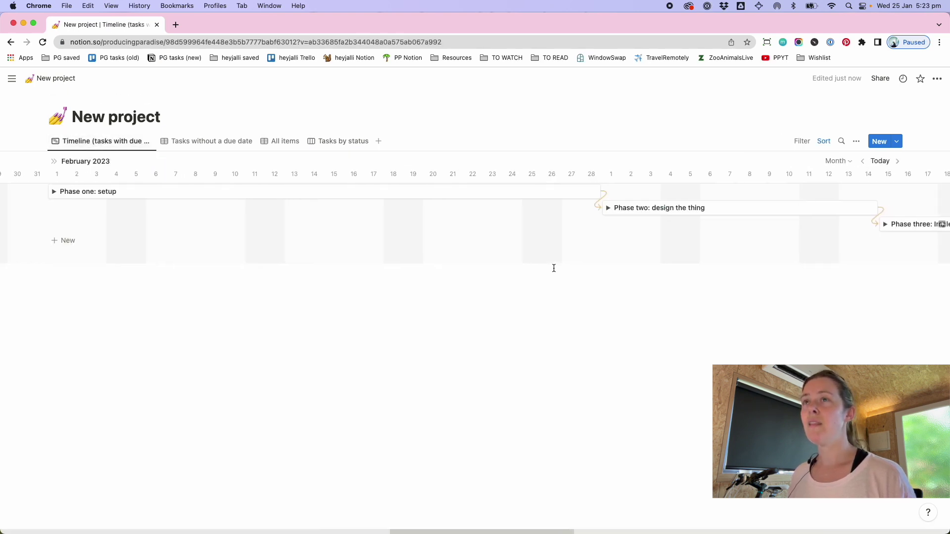